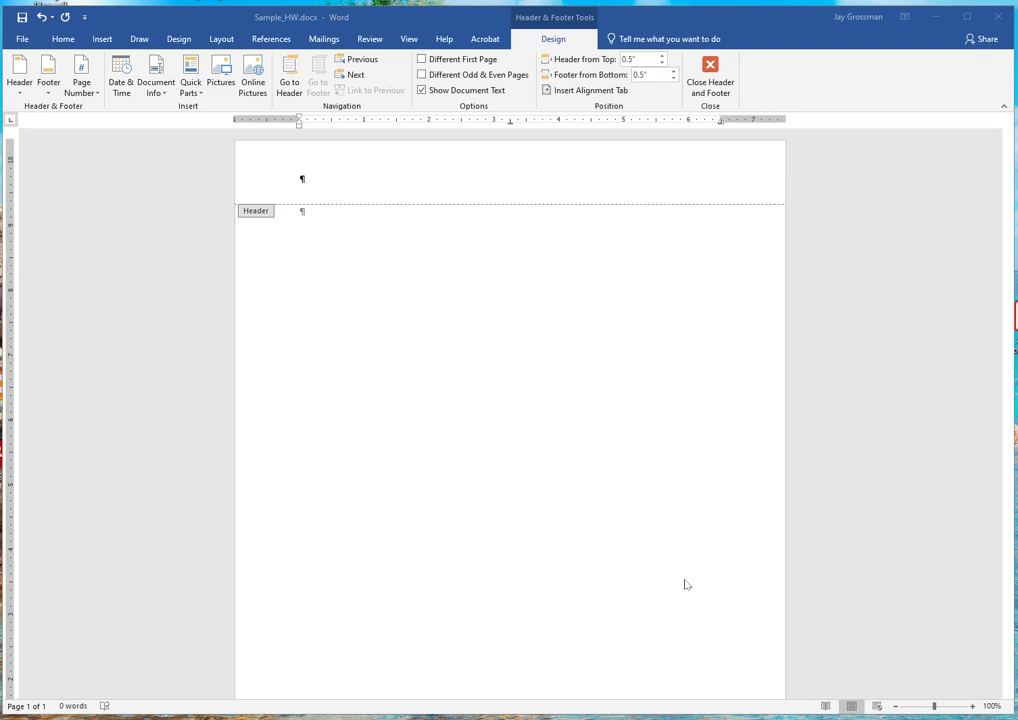
Fill the page header with the date 1/16/25, the centered course code CE-252 and the author's surname aligned at the far end.
double_click(416, 493)
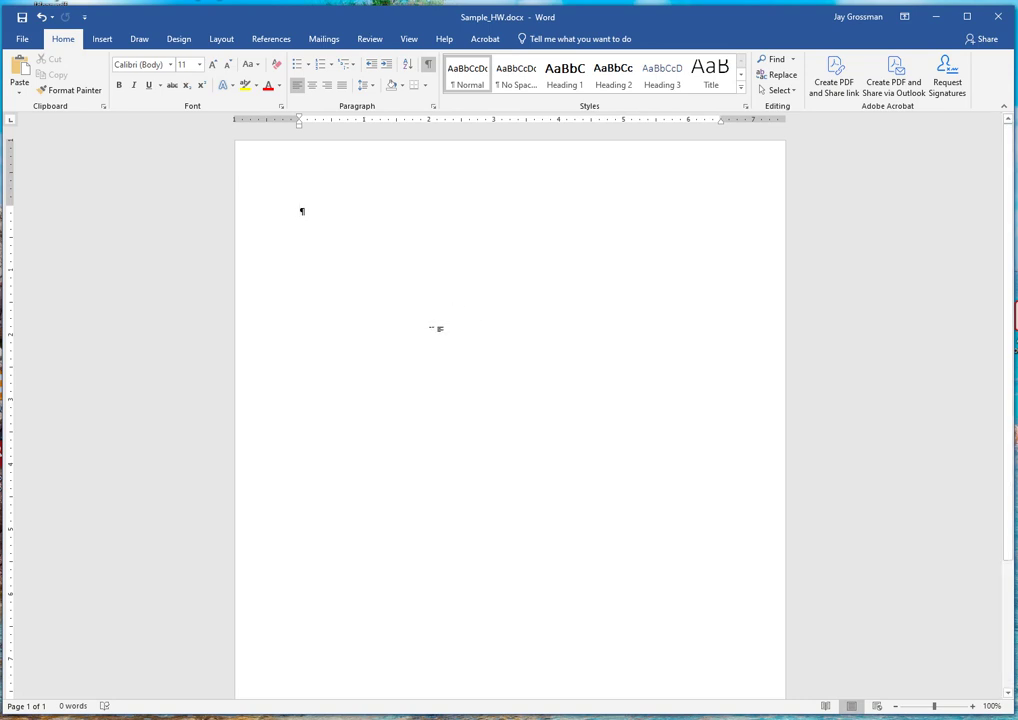
double_click(363, 174)
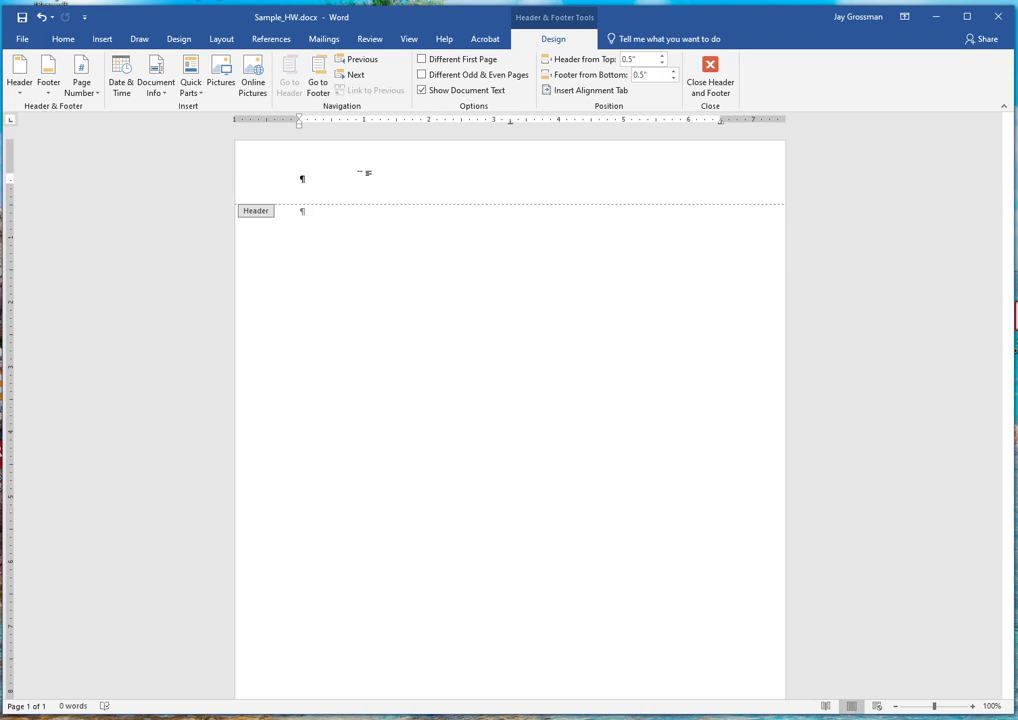
text(1/16/25)
key(Tab)
text(CE-252)
key(Tab)
text(Grossman)
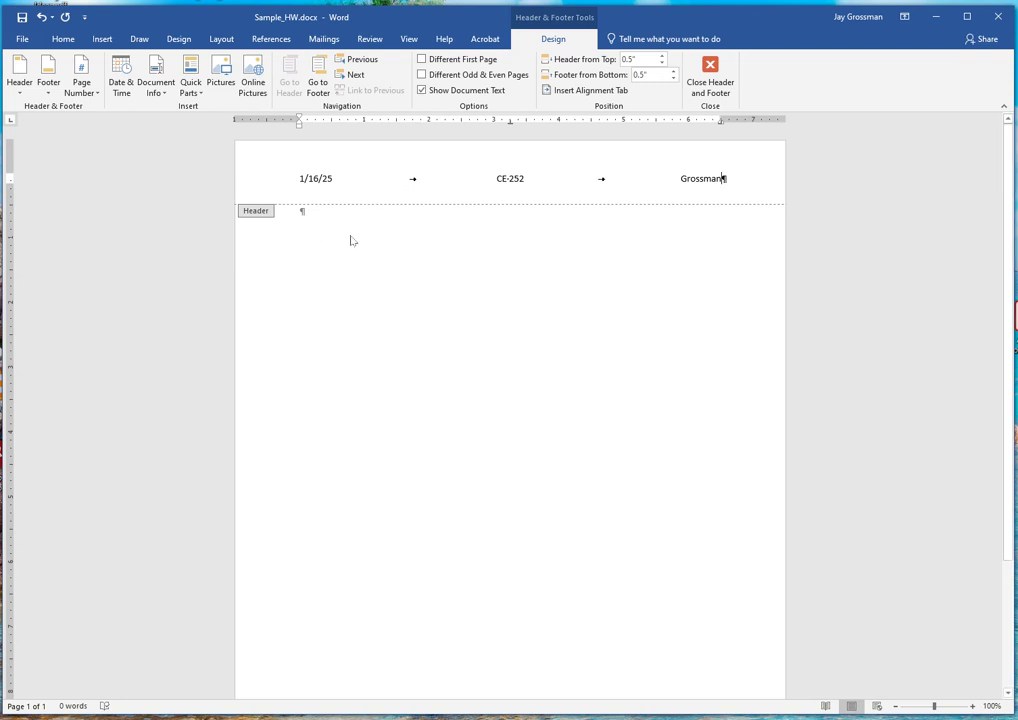
click(342, 182)
click(17, 92)
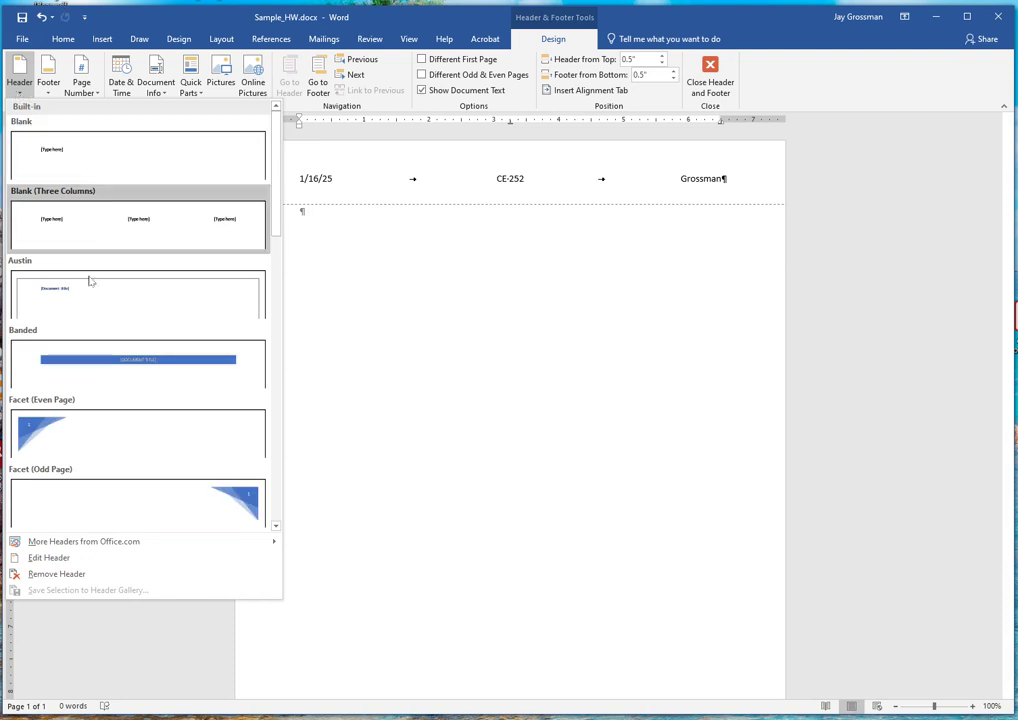
click(95, 363)
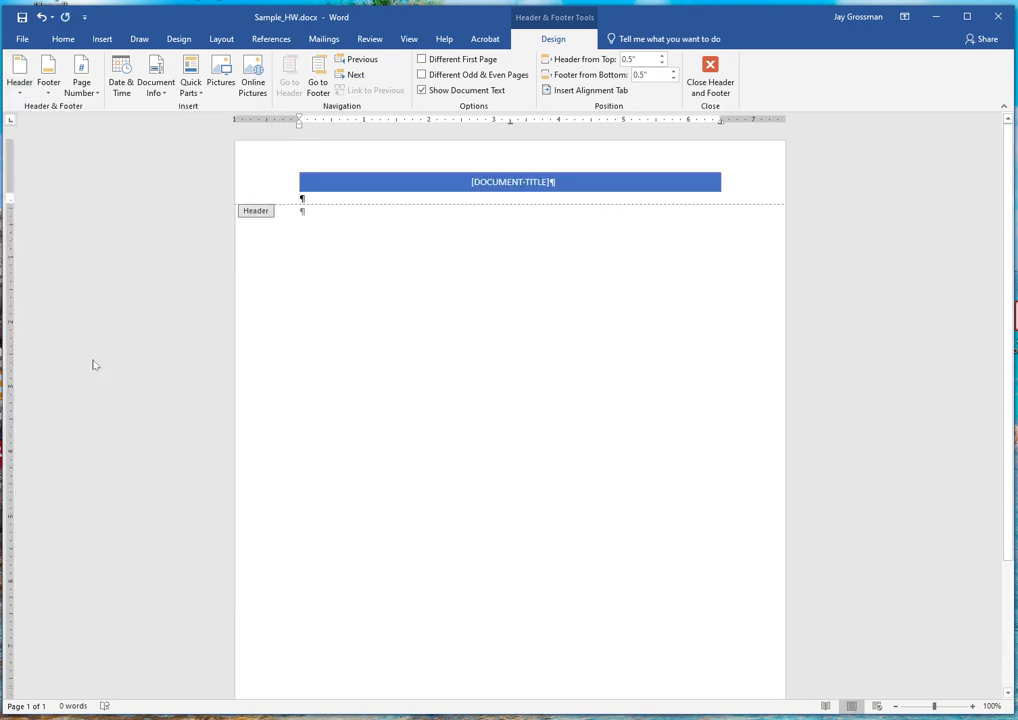
click(40, 17)
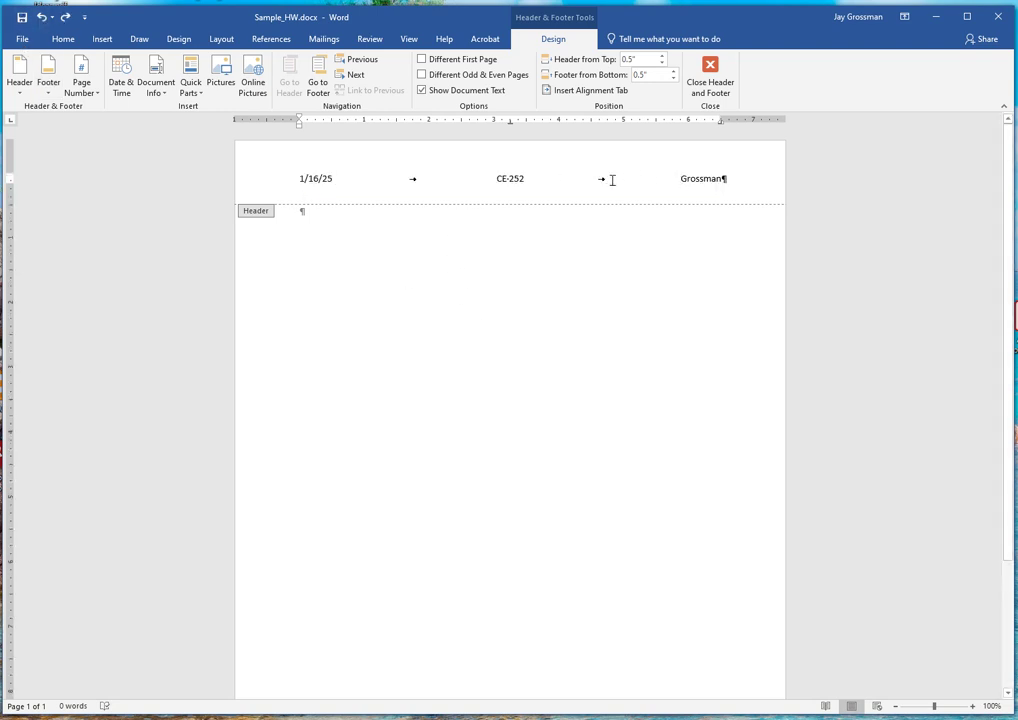
Make the course code CE-252 in the header bold.
drag(526, 179, 496, 179)
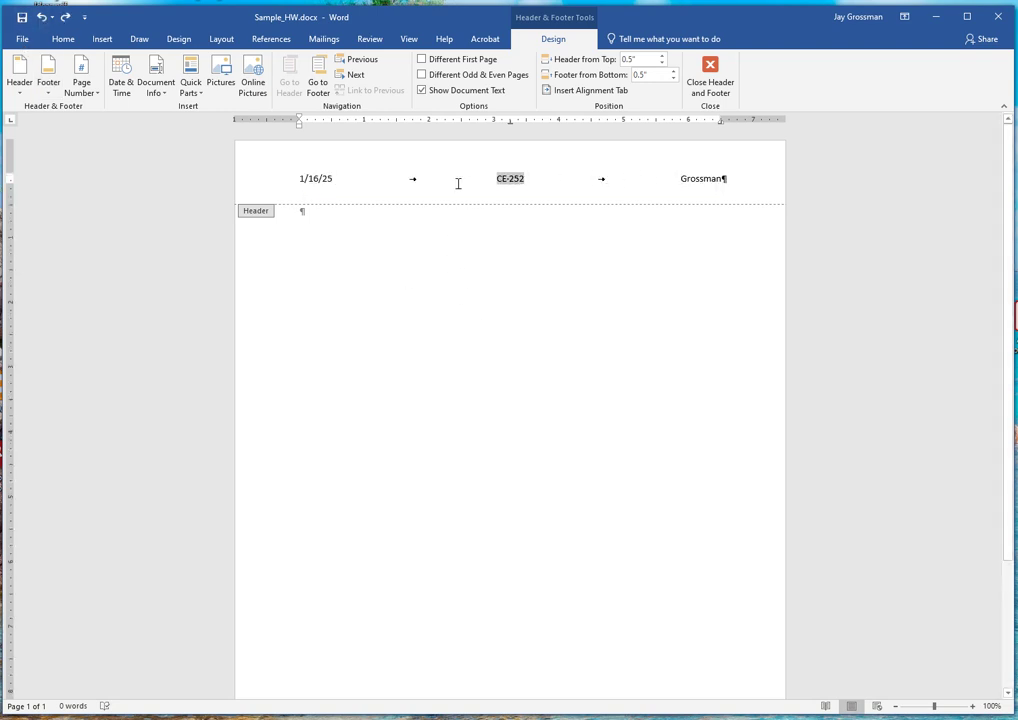
click(62, 39)
click(118, 85)
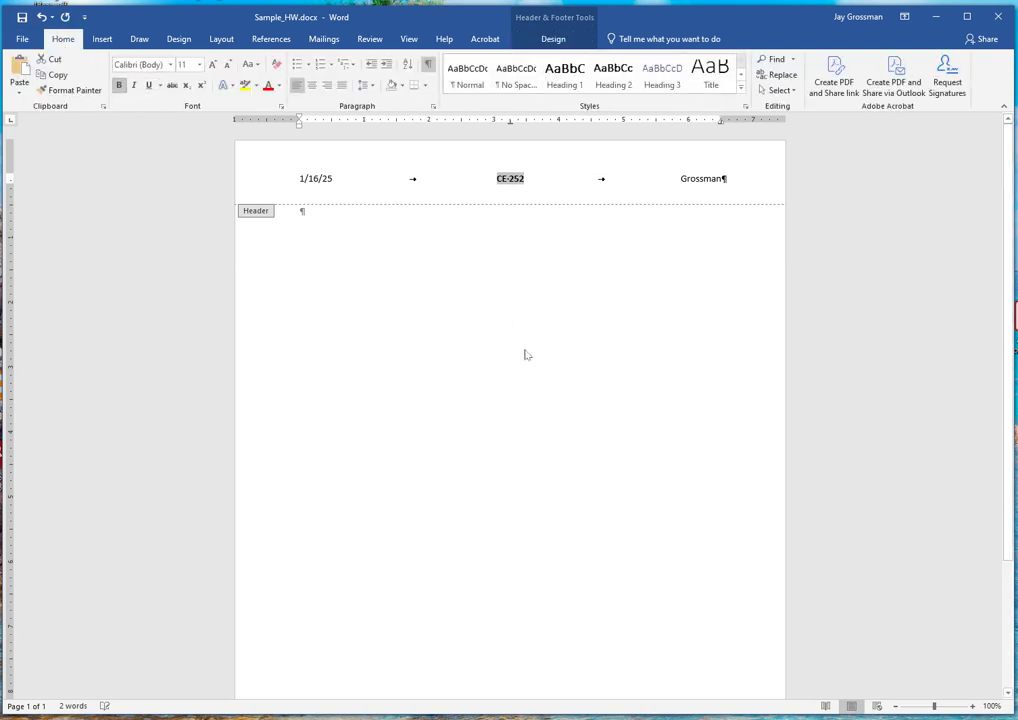
Insert the built-in Banded footer with a centered page number and return to the document body.
scroll(608, 604, down, 4)
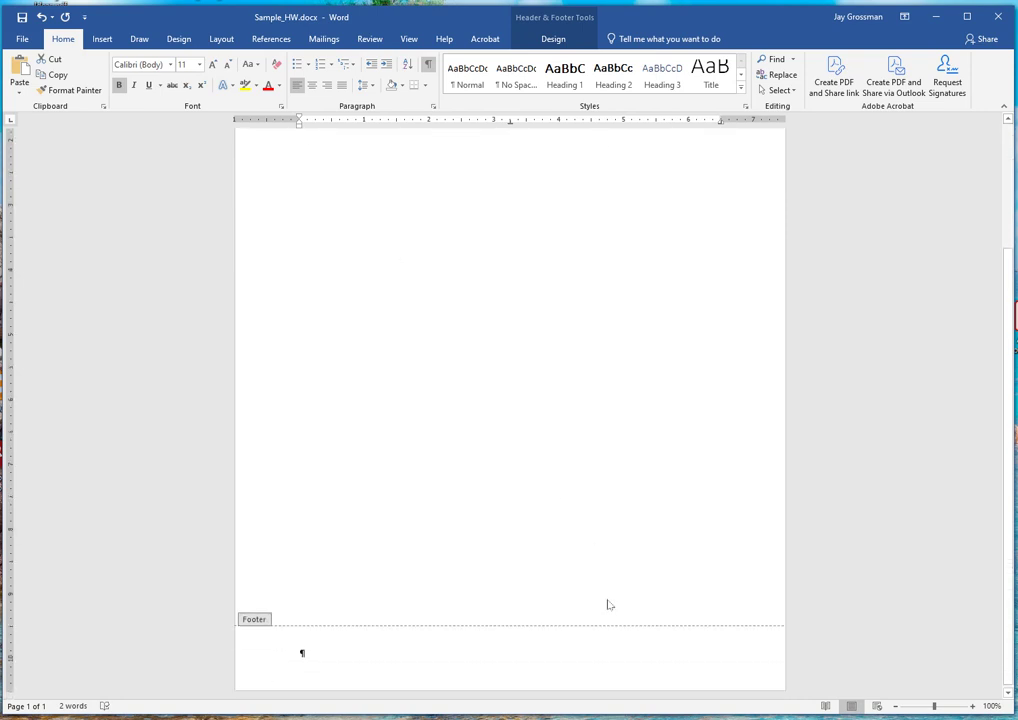
double_click(509, 651)
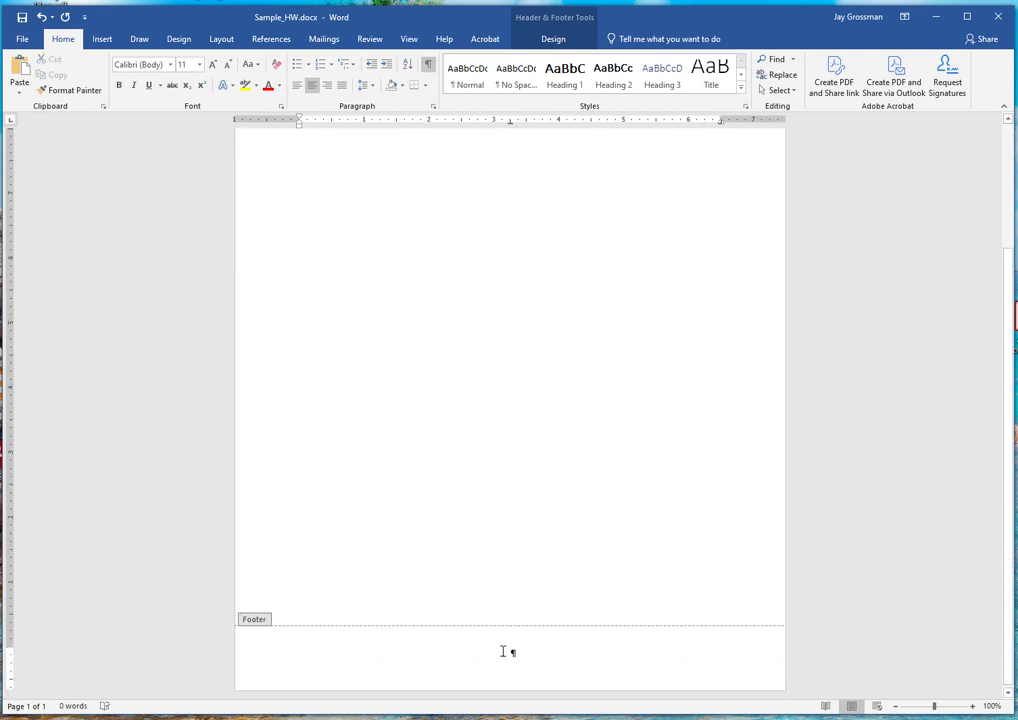
click(550, 39)
click(47, 90)
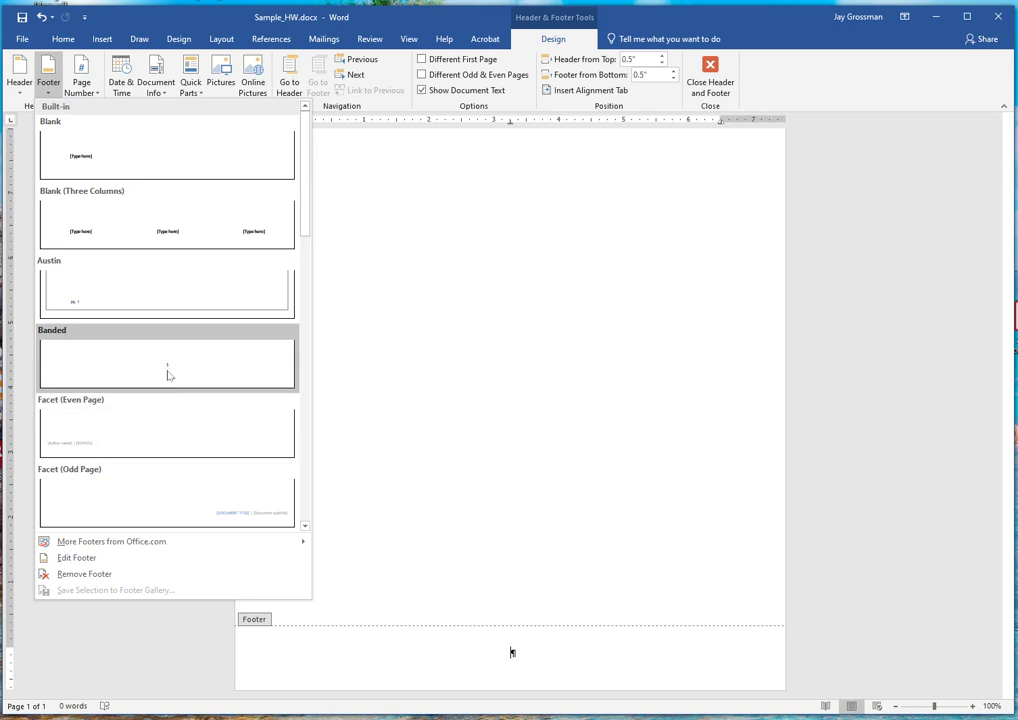
click(168, 375)
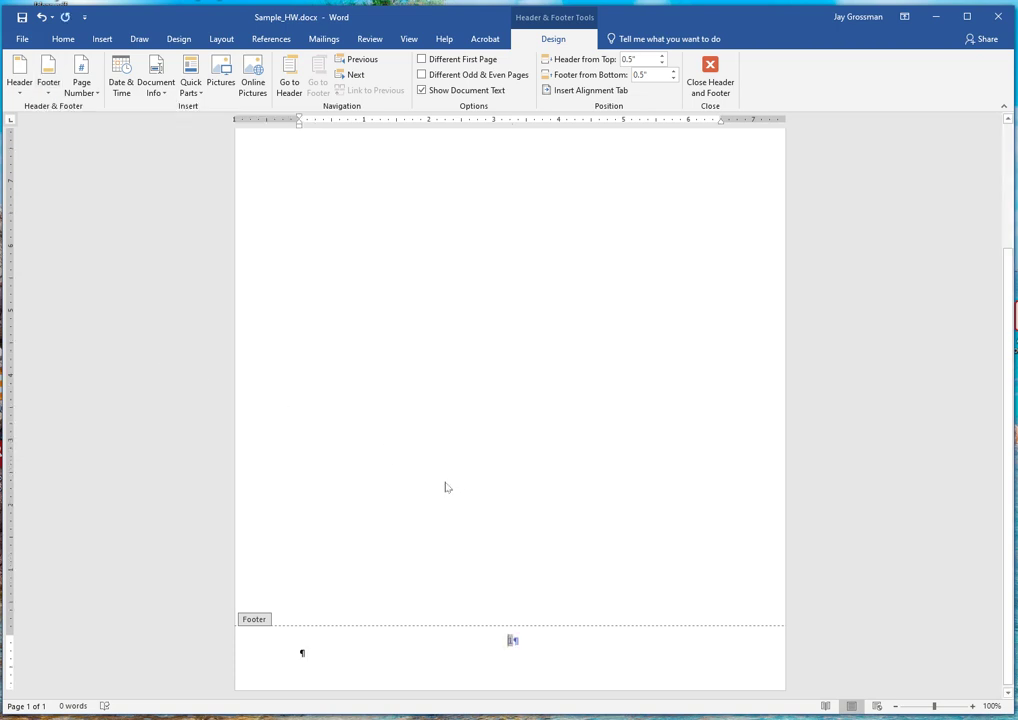
double_click(395, 479)
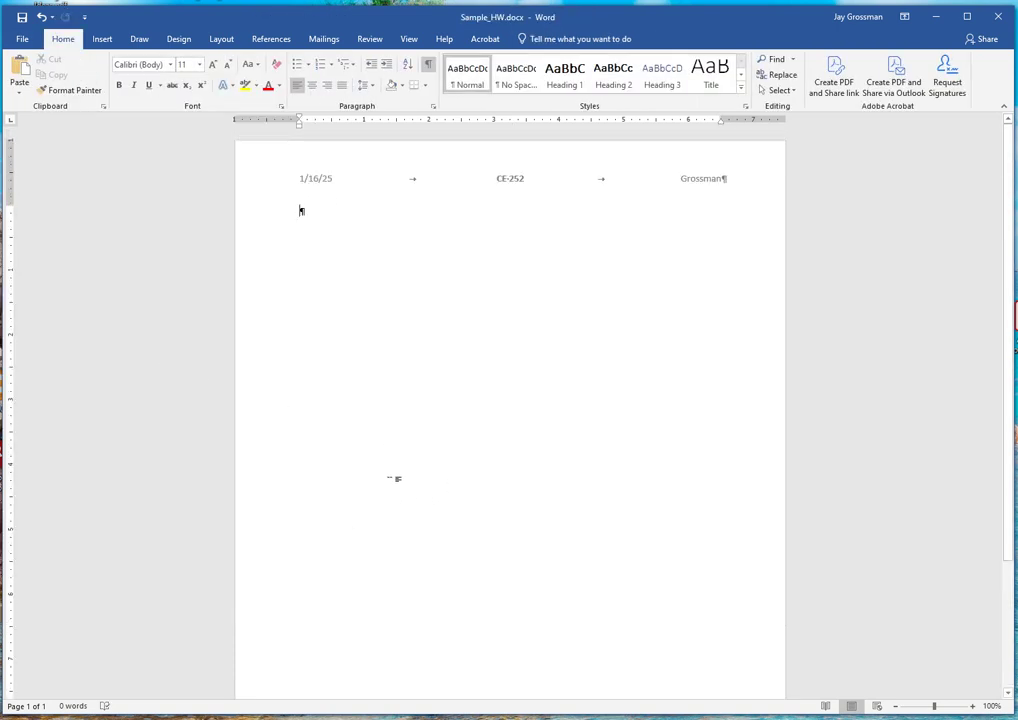
double_click(391, 177)
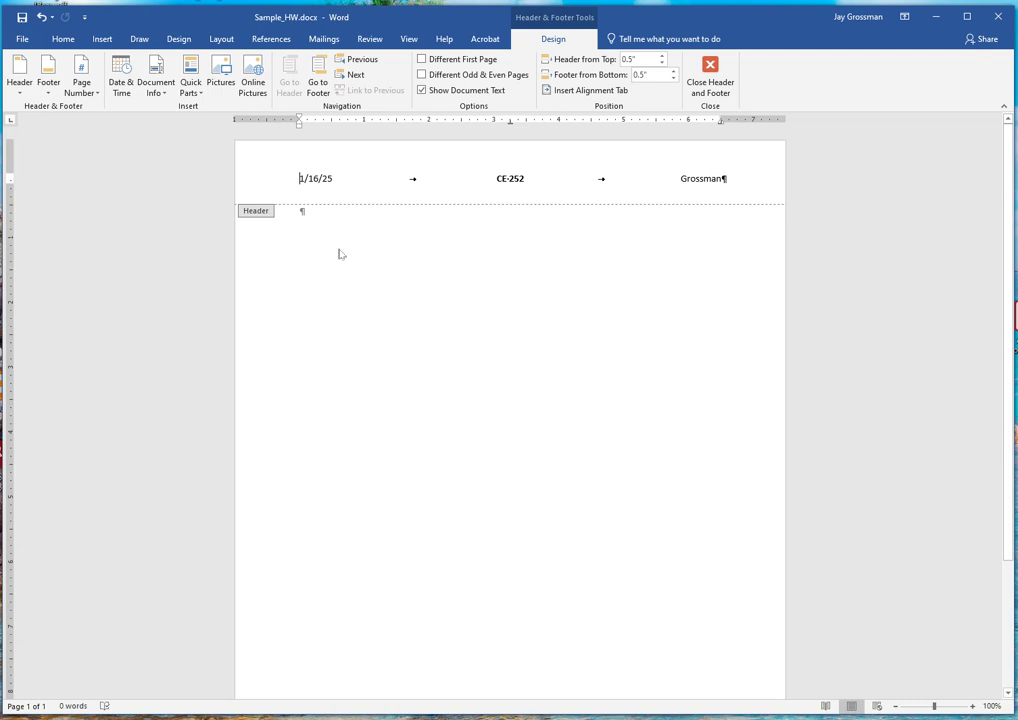
double_click(339, 254)
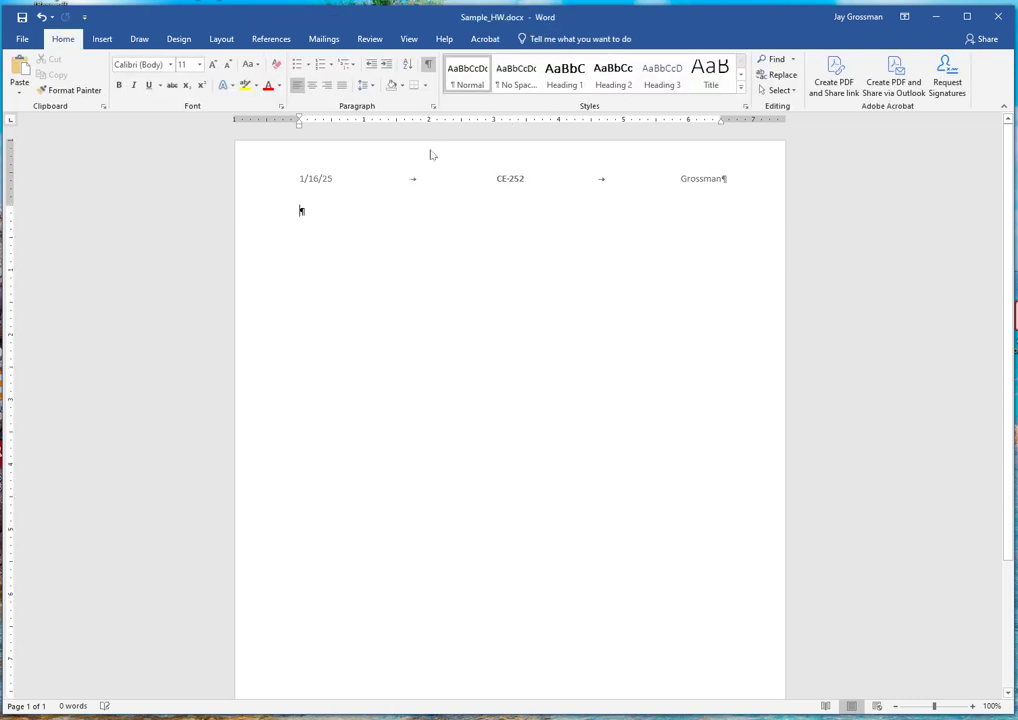
Add the title HW1 on the first body line in the Heading 1 style.
click(563, 78)
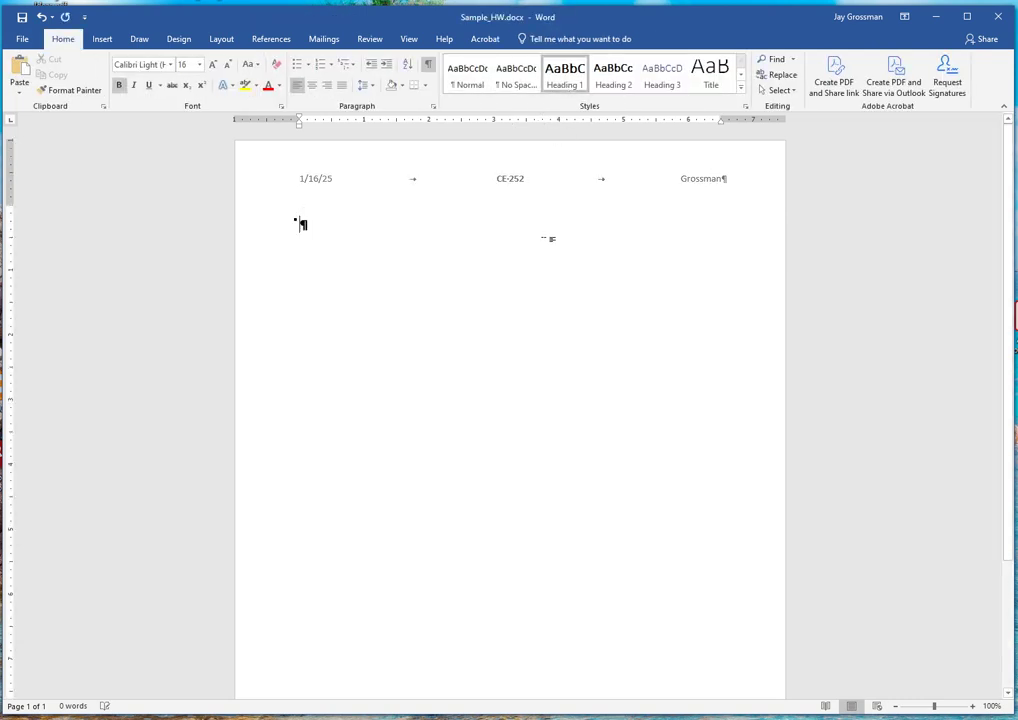
text(HW1)
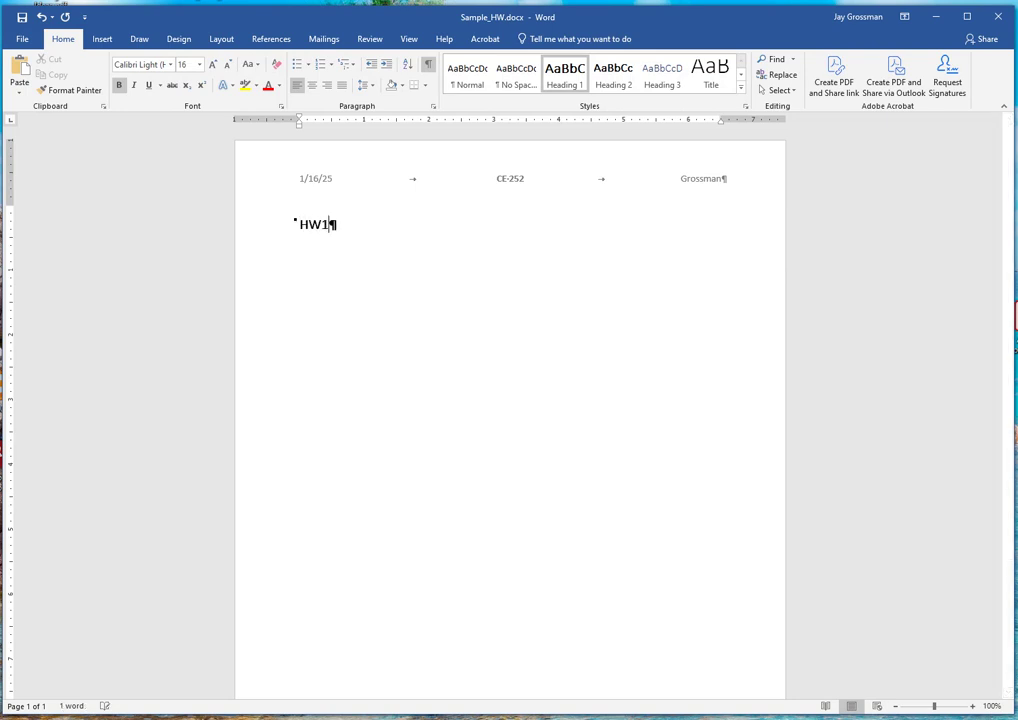
key(Return)
Add the heading Problem 1 in the Heading 2 style below HW1, followed by empty paragraphs.
click(613, 78)
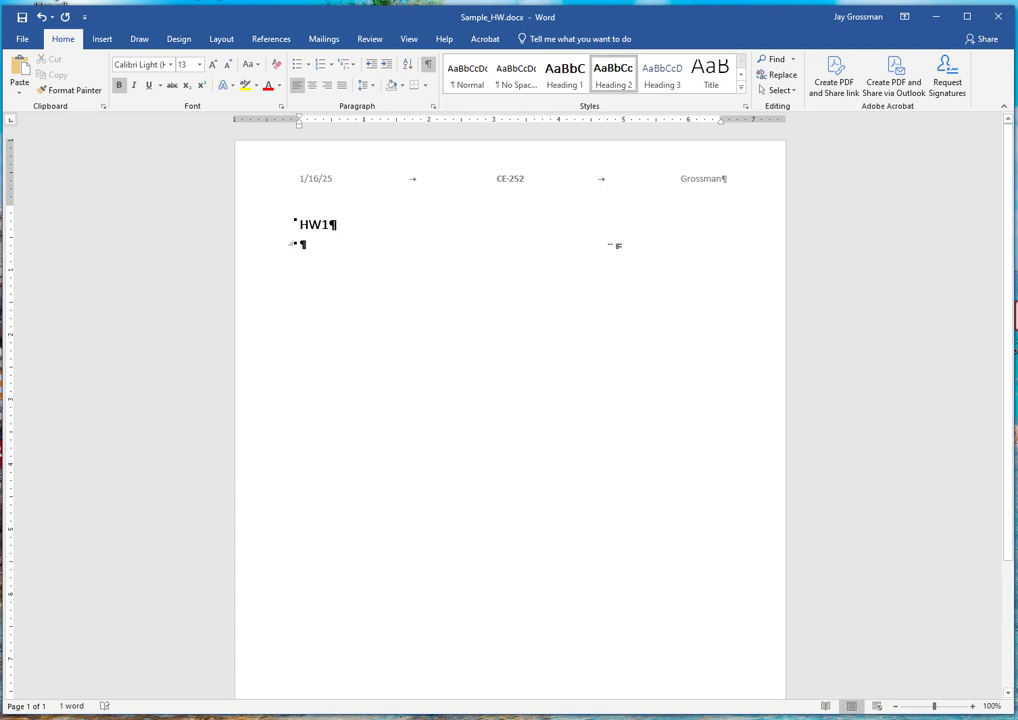
text(Proble)
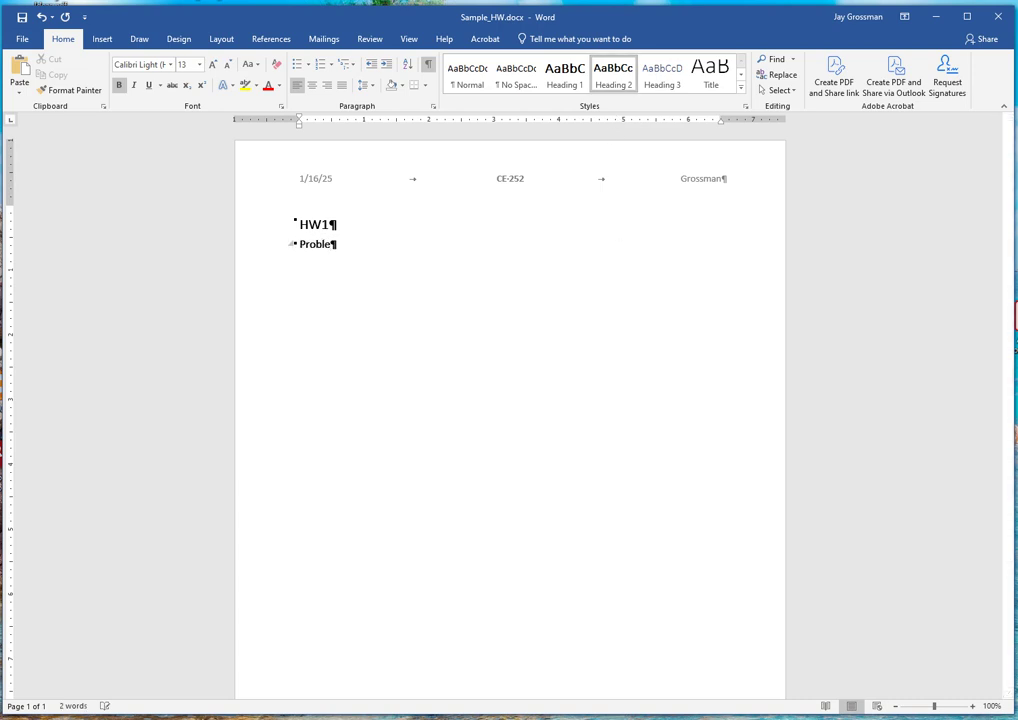
text(m 1)
key(Return)
key(Return)
key(Return)
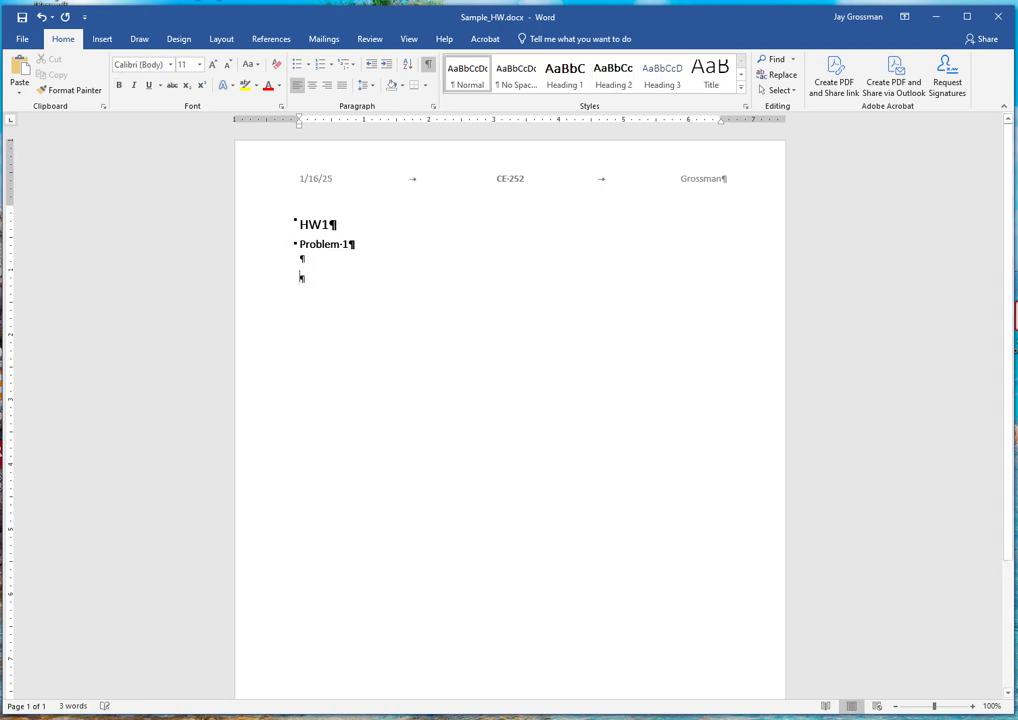
Add the heading Problem 2 in the Heading 2 style below the empty paragraphs.
click(614, 80)
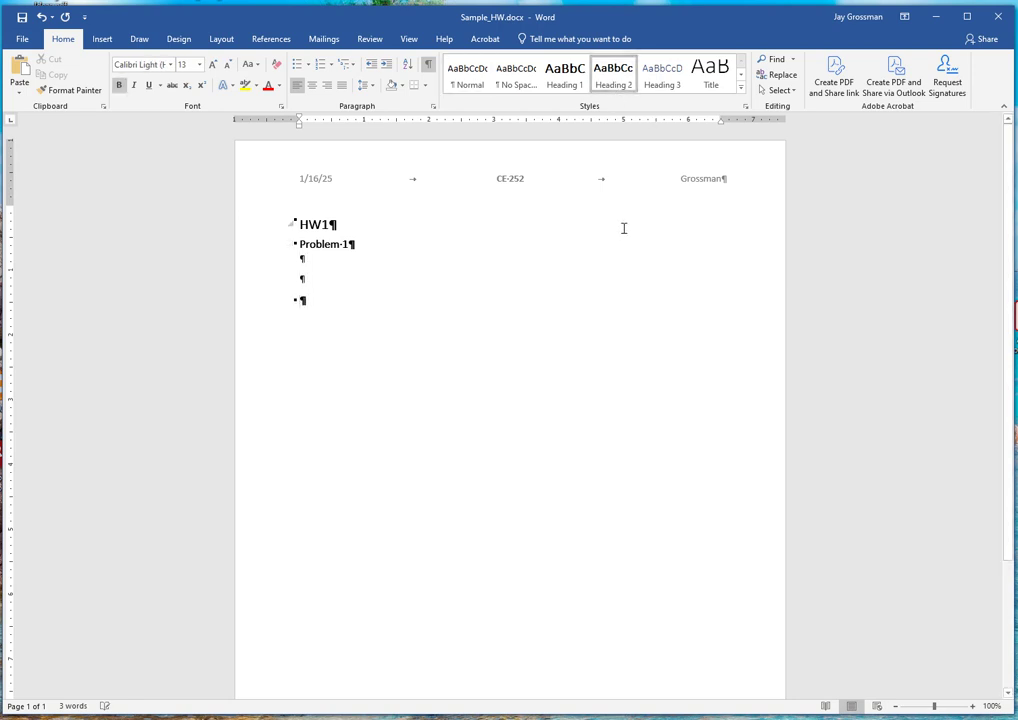
text(Problem)
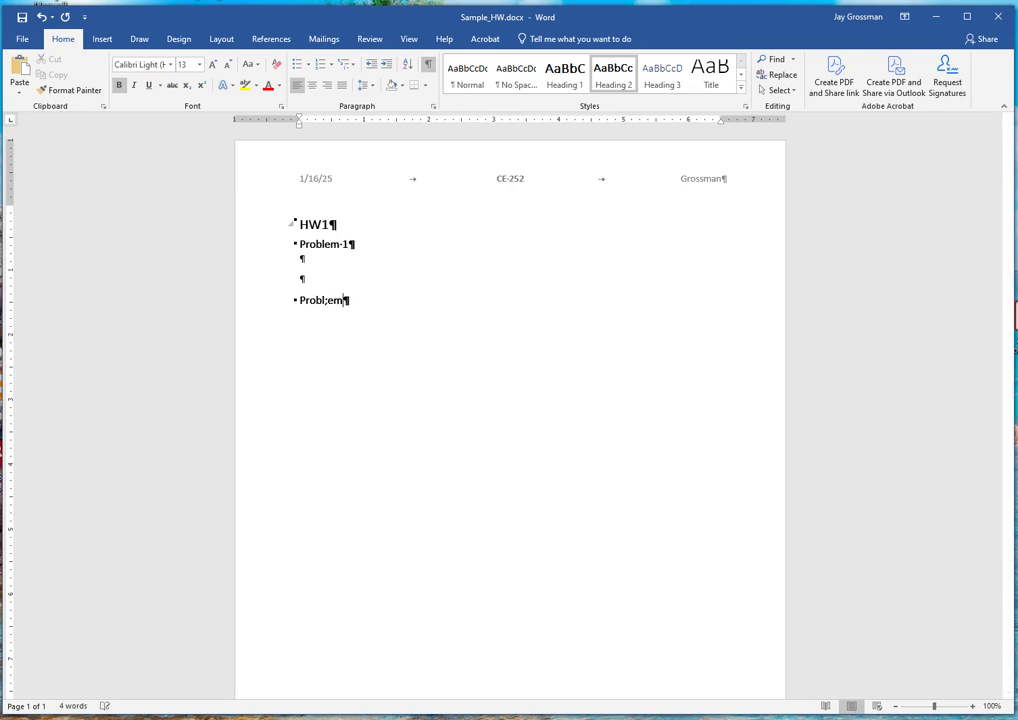
key(BackSpace)
text(m 2)
Insert five more empty paragraphs between the Problem 1 and Problem 2 headings.
click(347, 285)
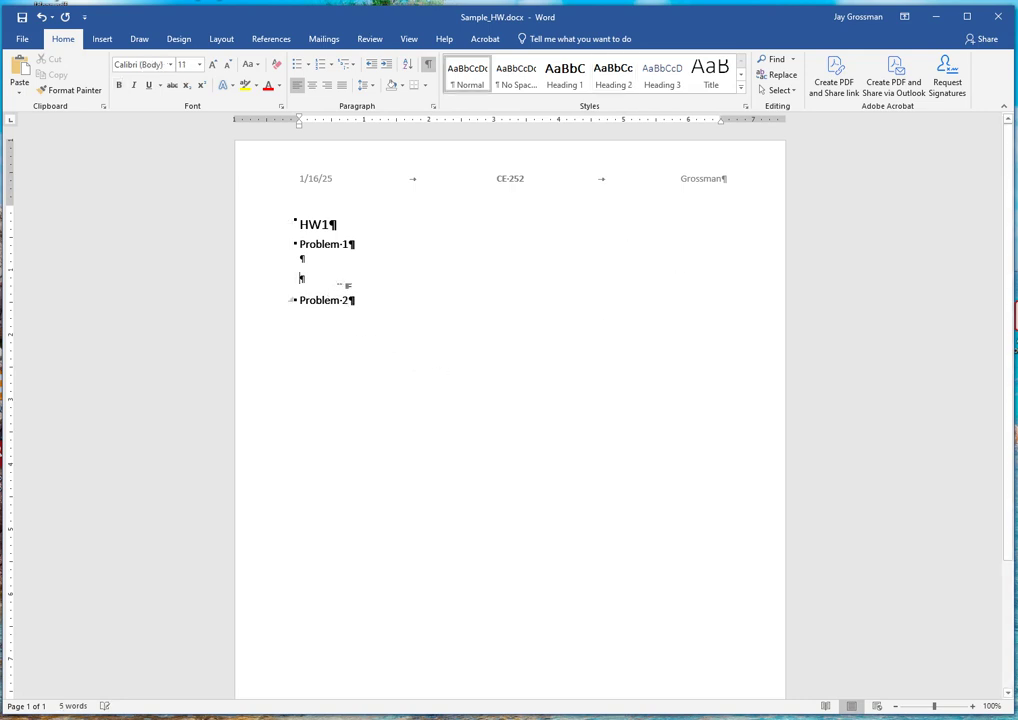
key(Return)
key(Return)
key(Return)
key(Return)
key(Return)
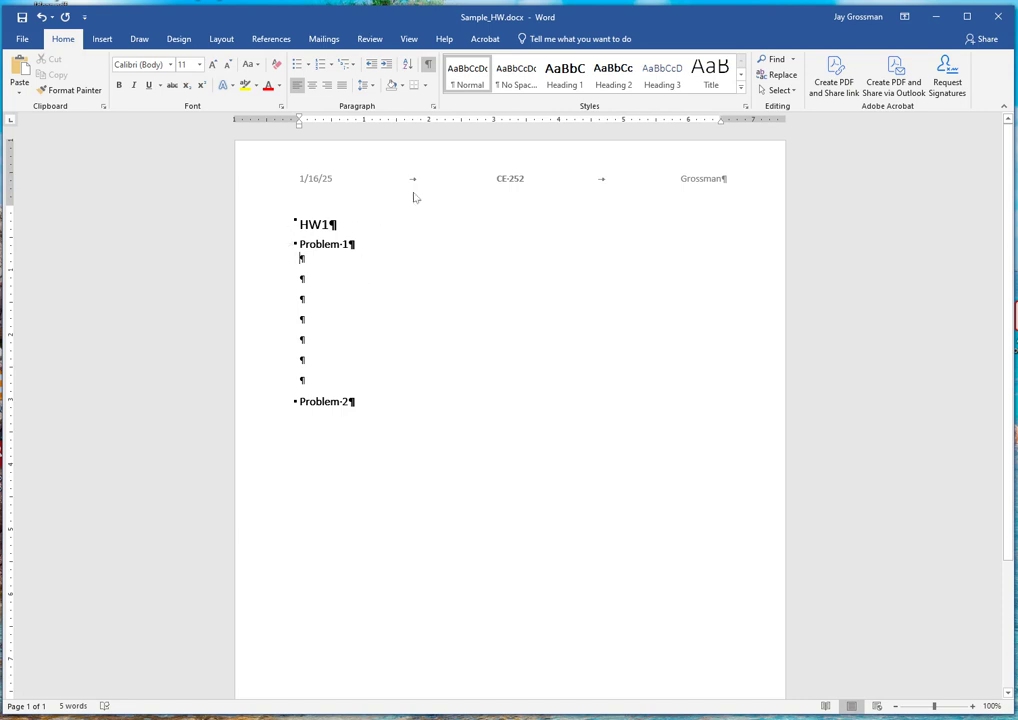
scroll(445, 336, down, 3)
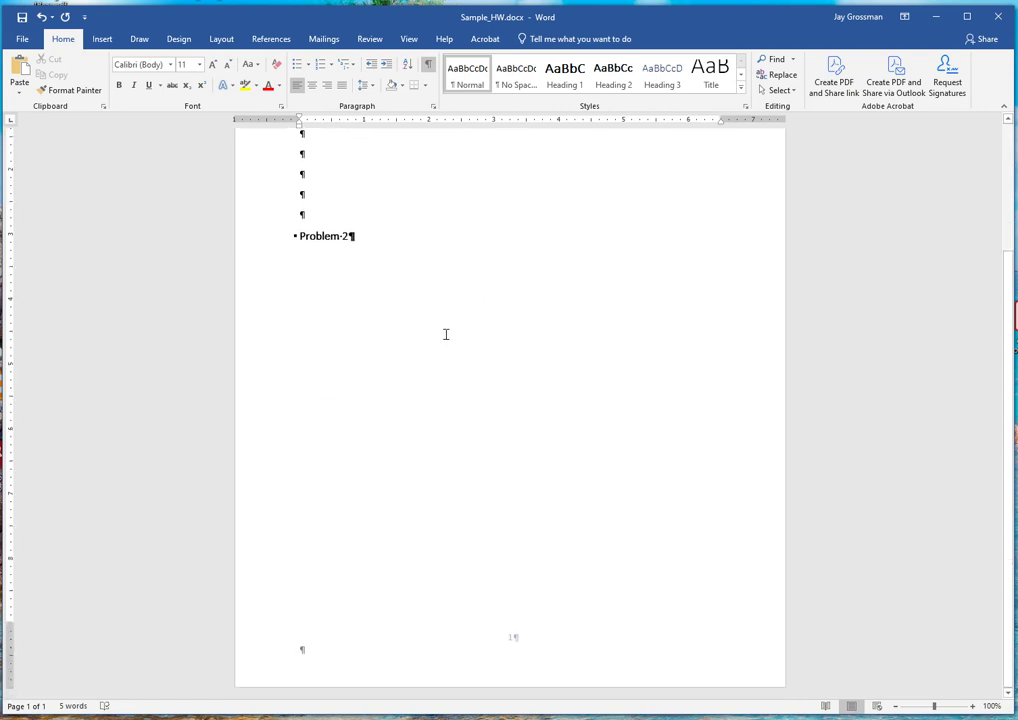
scroll(454, 332, up, 3)
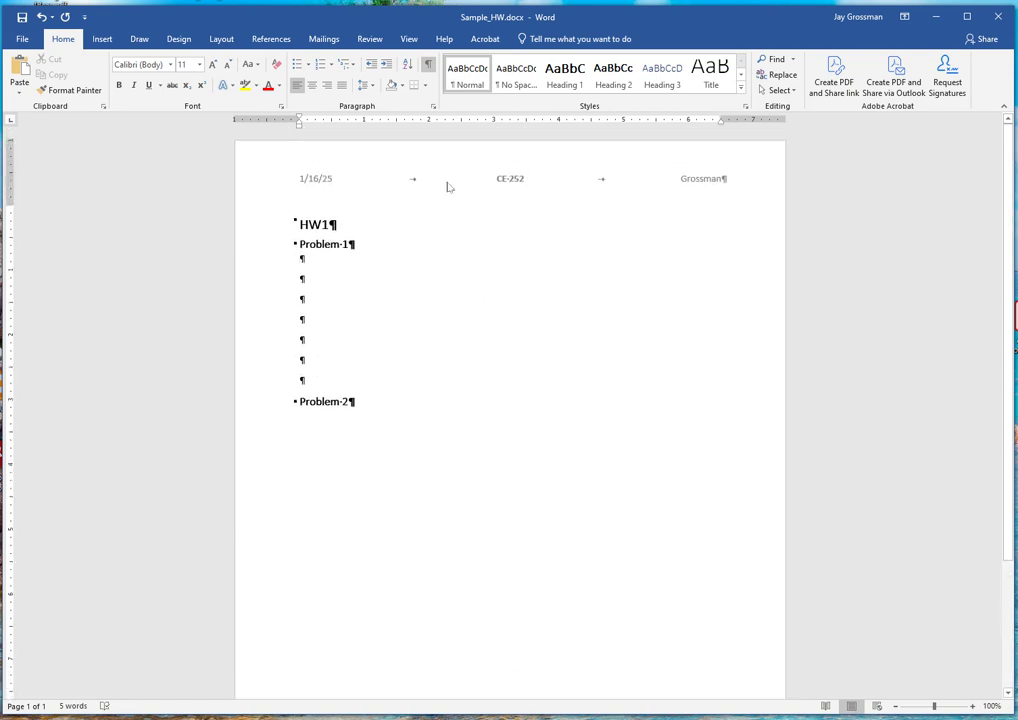
scroll(619, 514, down, 1)
scroll(612, 516, down, 3)
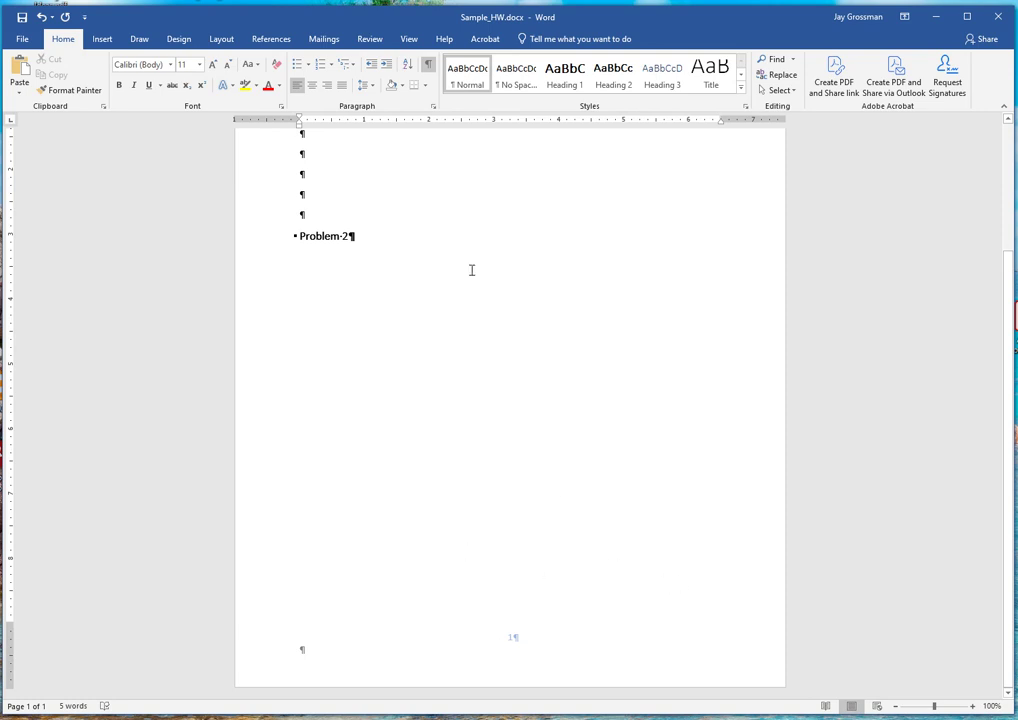
scroll(441, 327, up, 4)
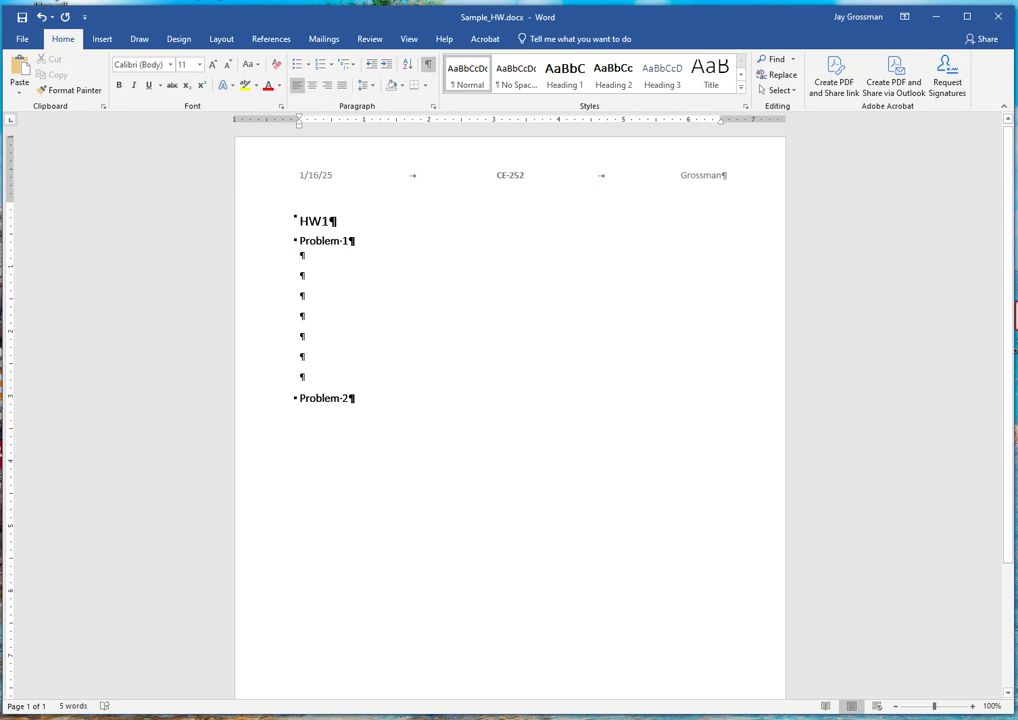
Switch to ICA_1_soln.pdf and capture question 1 with its parts a and b using Snipping Tool.
key(alt+Tab)
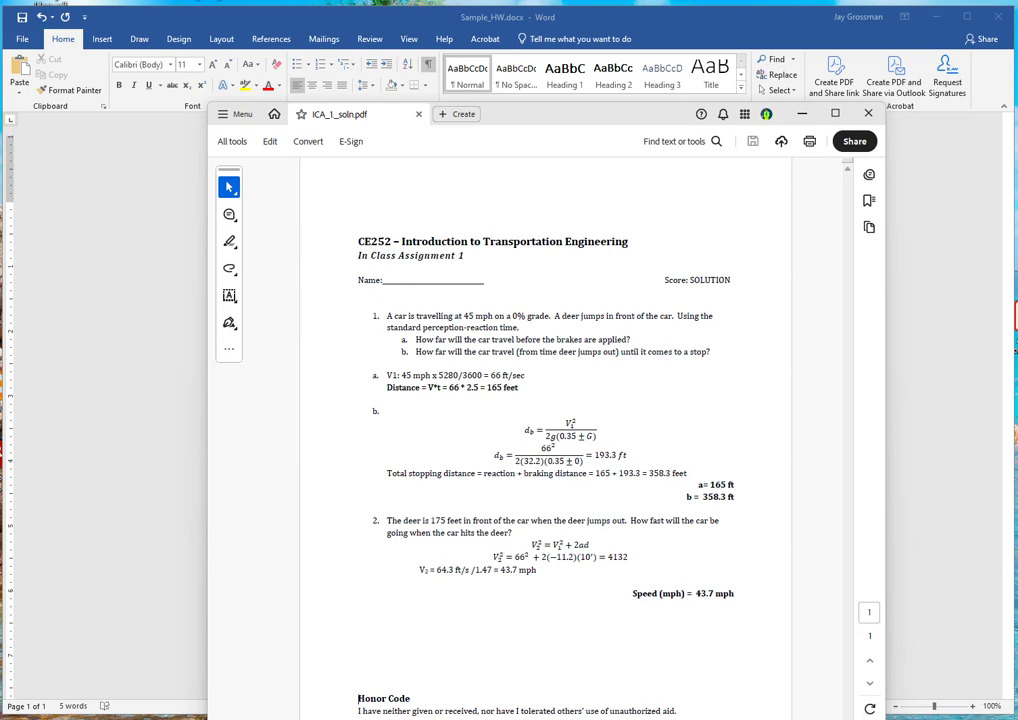
drag(211, 0, 257, 179)
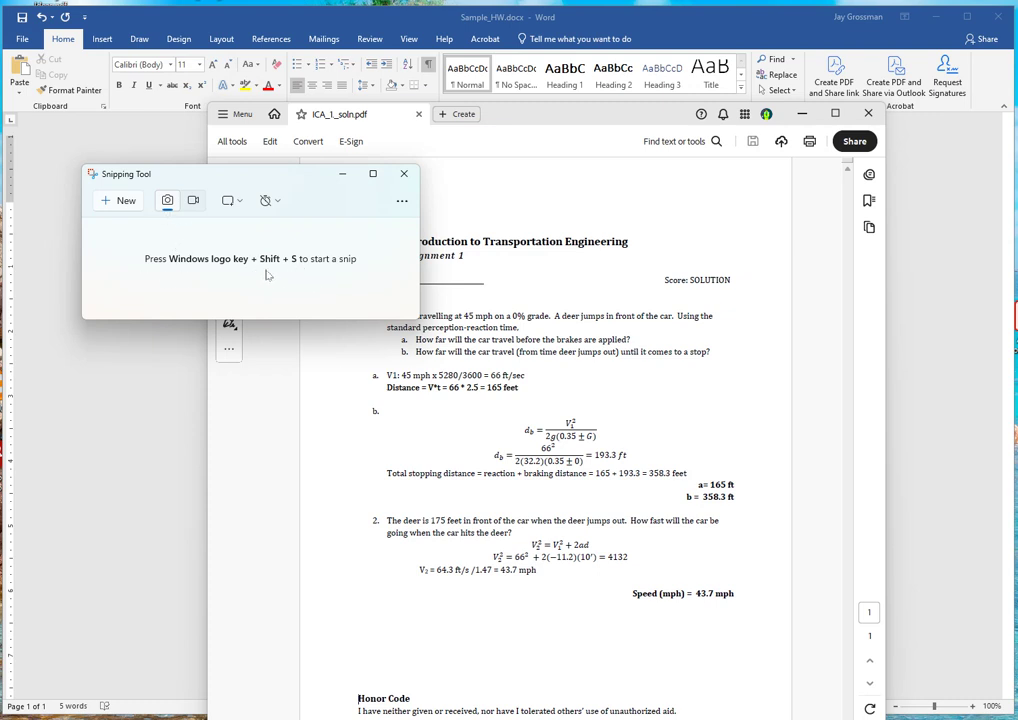
drag(277, 178, 228, 147)
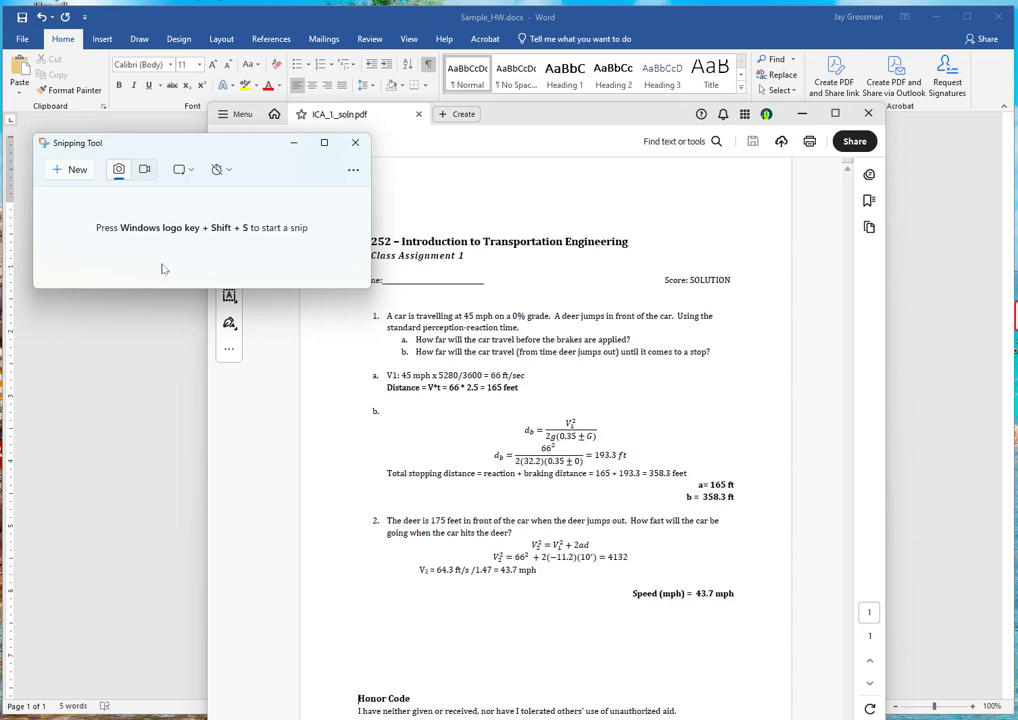
click(70, 169)
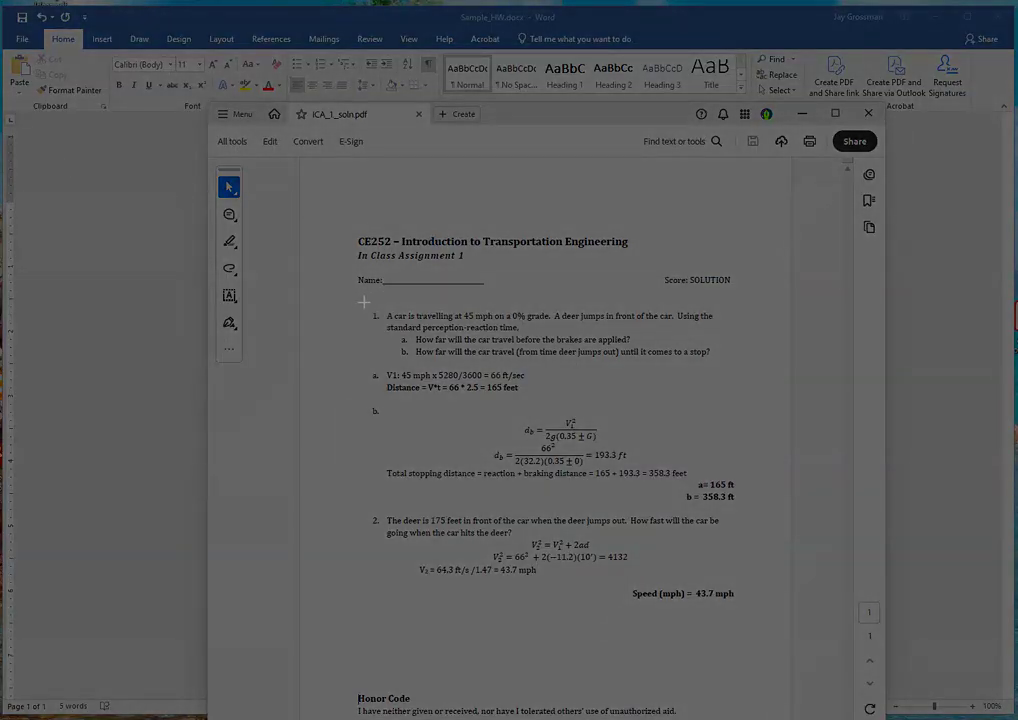
drag(365, 304, 722, 368)
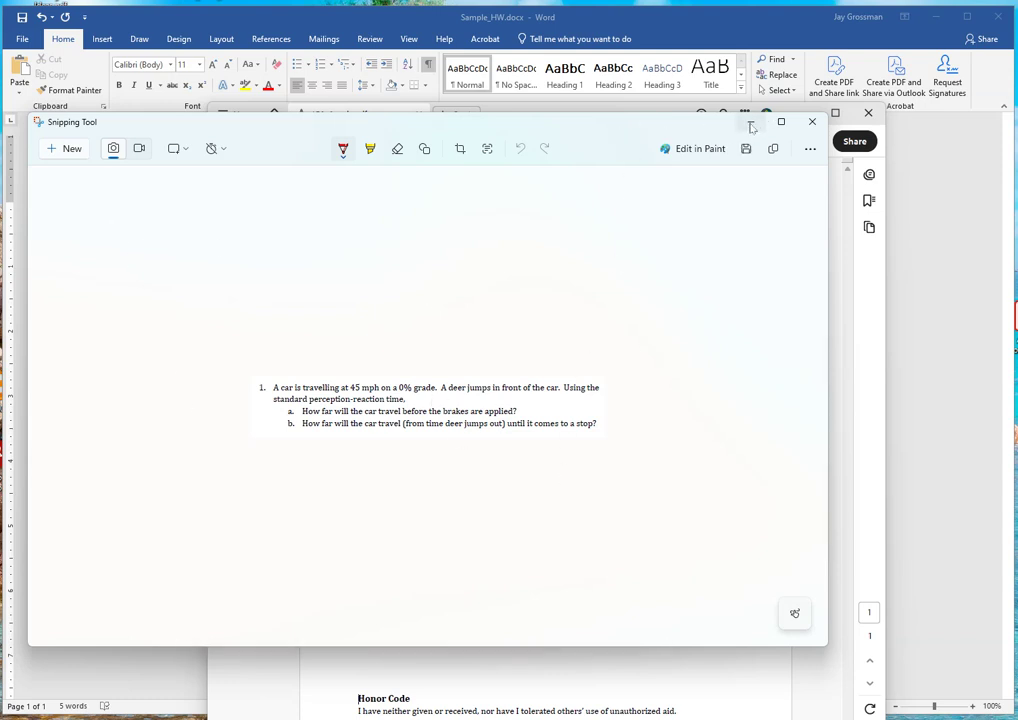
Minimize Snipping Tool, switch back to Sample_HW.docx in Word and paste the captured question directly below the Problem 1 heading.
click(750, 122)
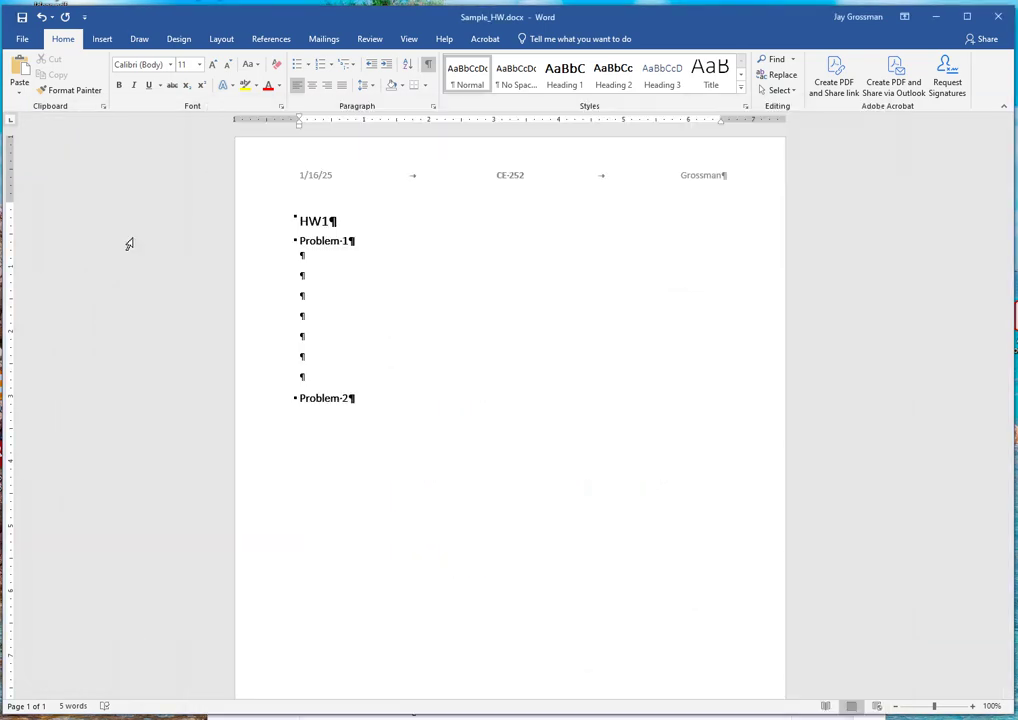
click(135, 246)
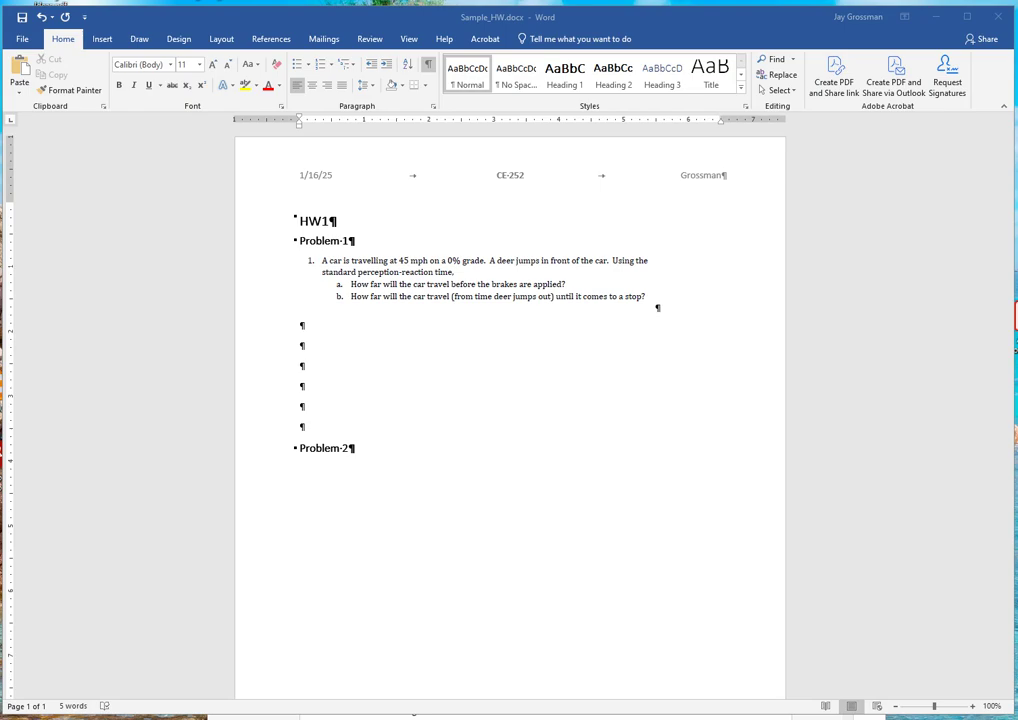
Switch to the VitalSource textbook in the browser and capture problem 2.9 of Chapter 2 with Snipping Tool.
key(alt+Tab)
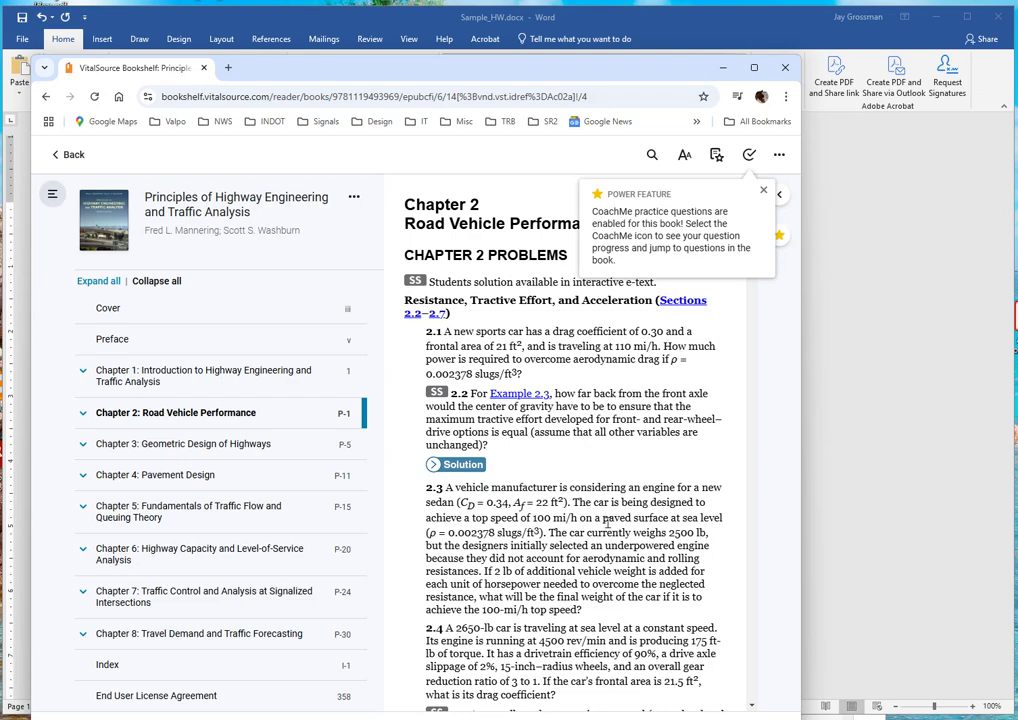
scroll(606, 508, down, 3)
scroll(606, 508, down, 6)
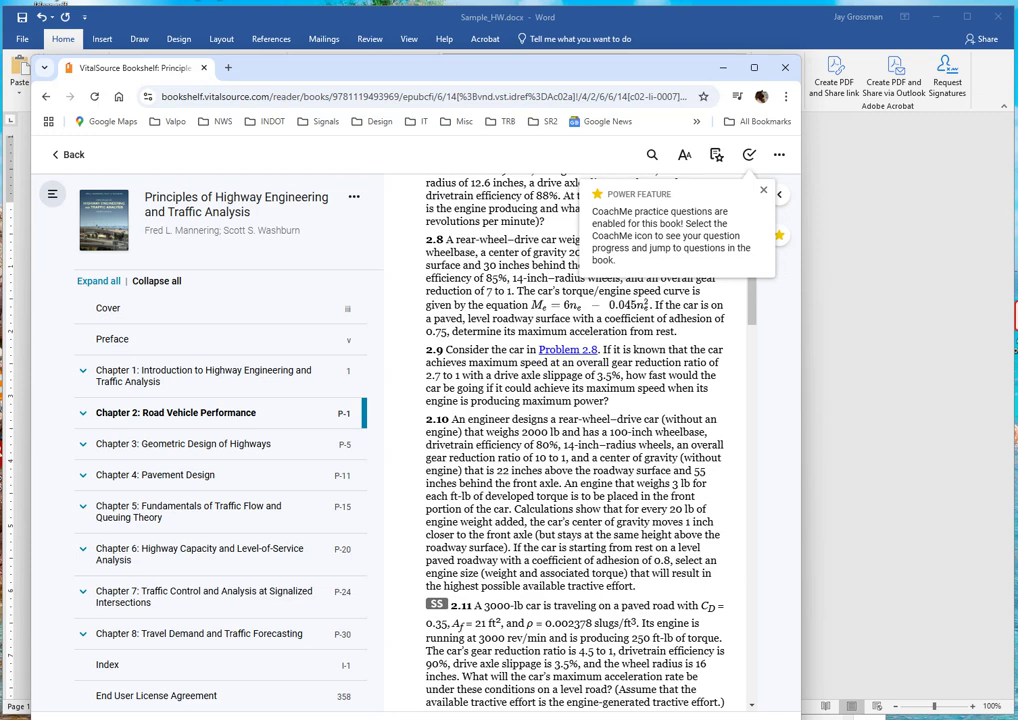
key(alt+Tab)
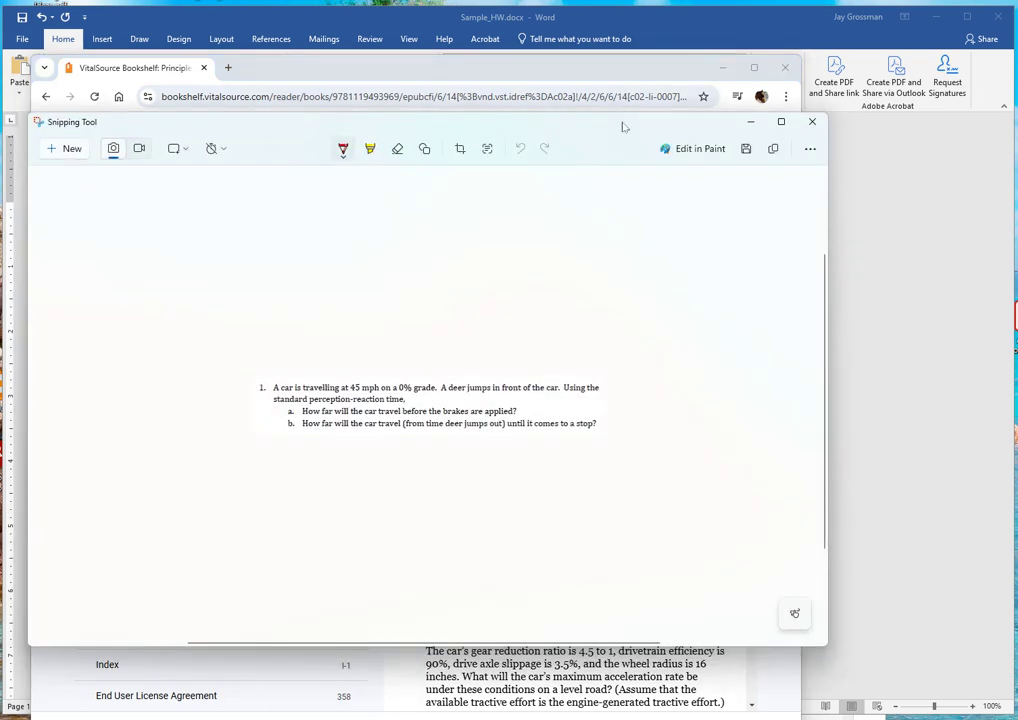
click(67, 148)
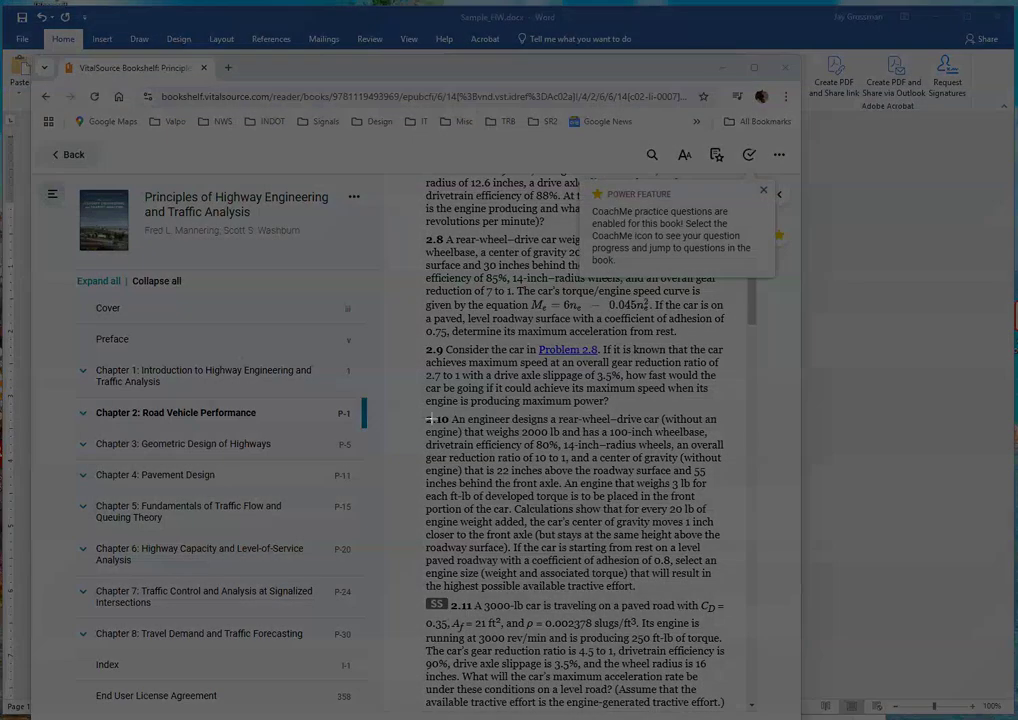
drag(419, 340, 731, 413)
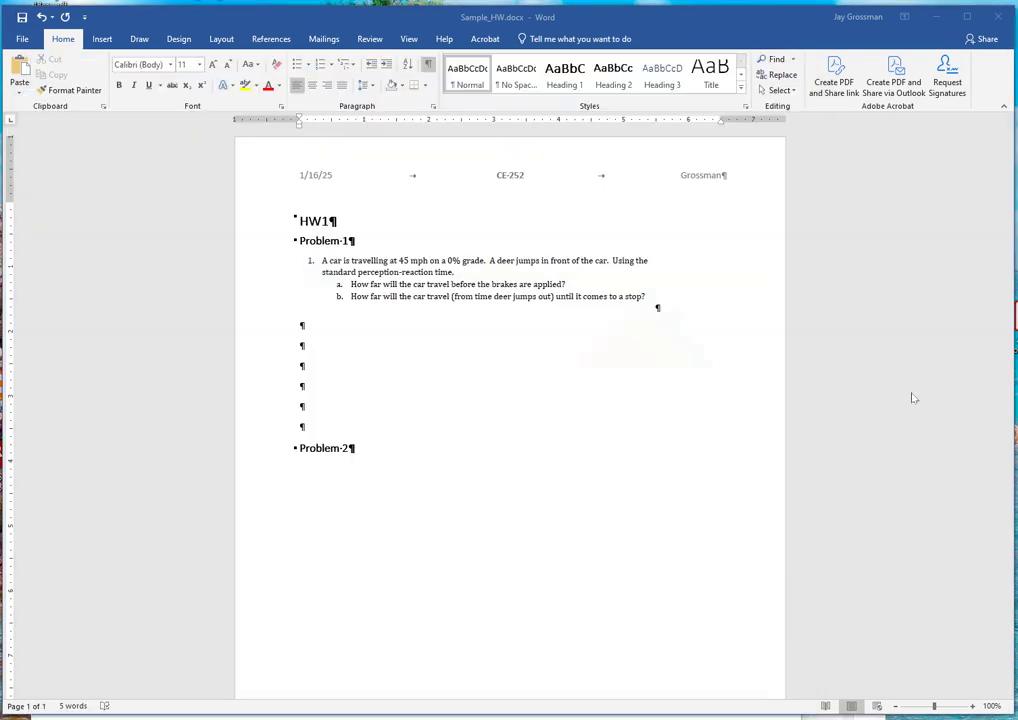
Return to Sample_HW.docx in Word, paste the captured problem 2.9 among the empty paragraphs under Problem 1, and delete the pasted picture.
click(911, 398)
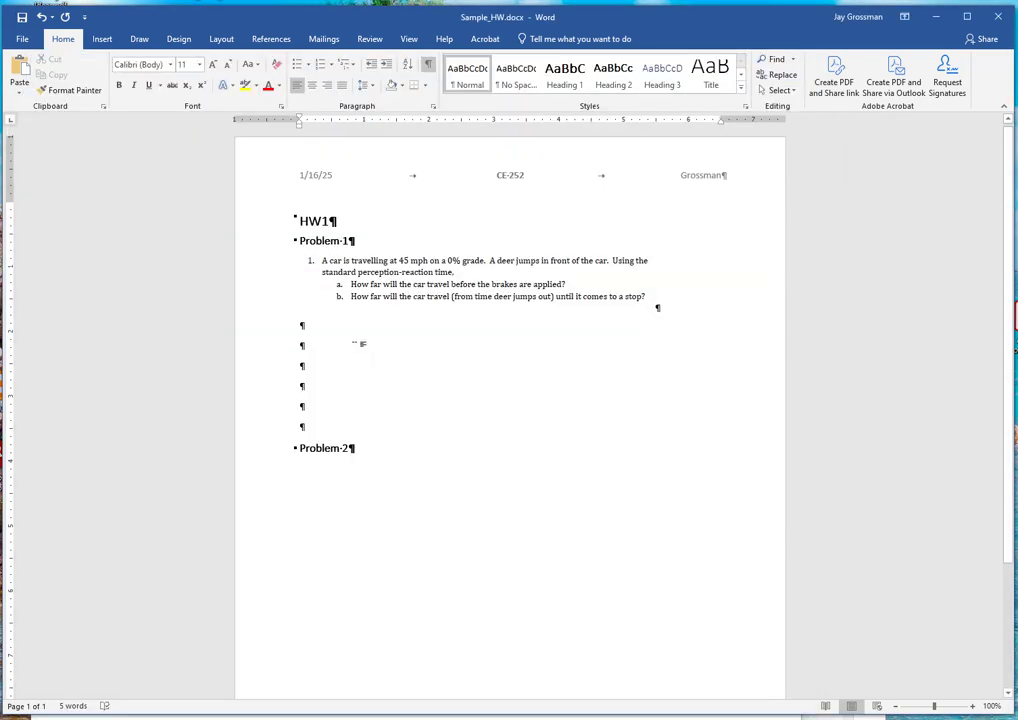
key(ctrl+v)
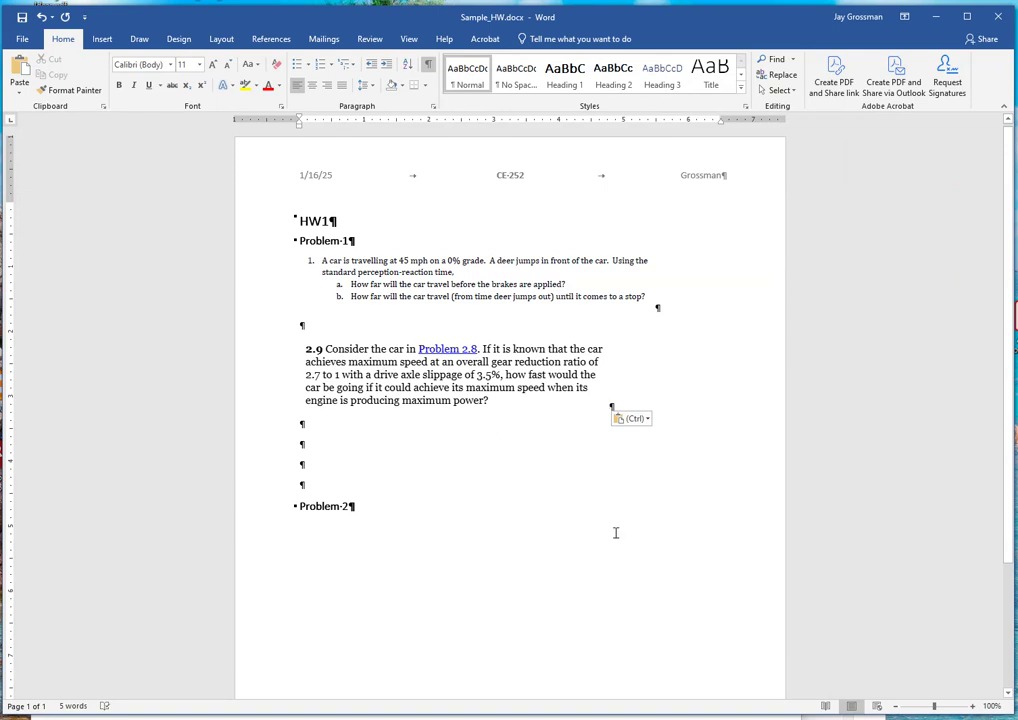
key(ctrl+End)
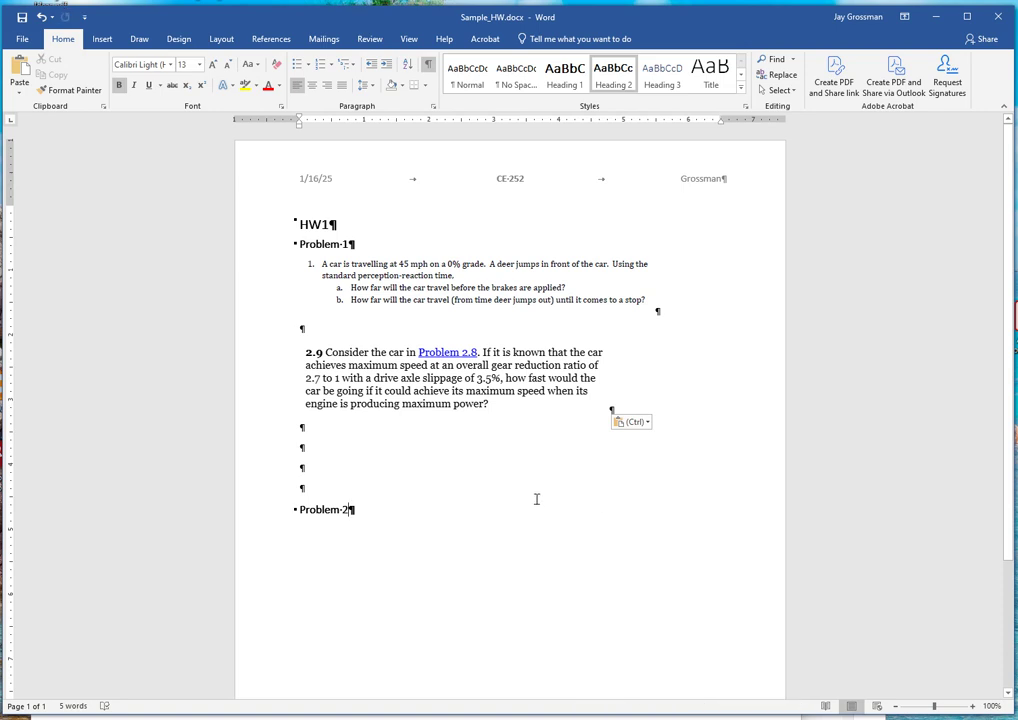
click(495, 412)
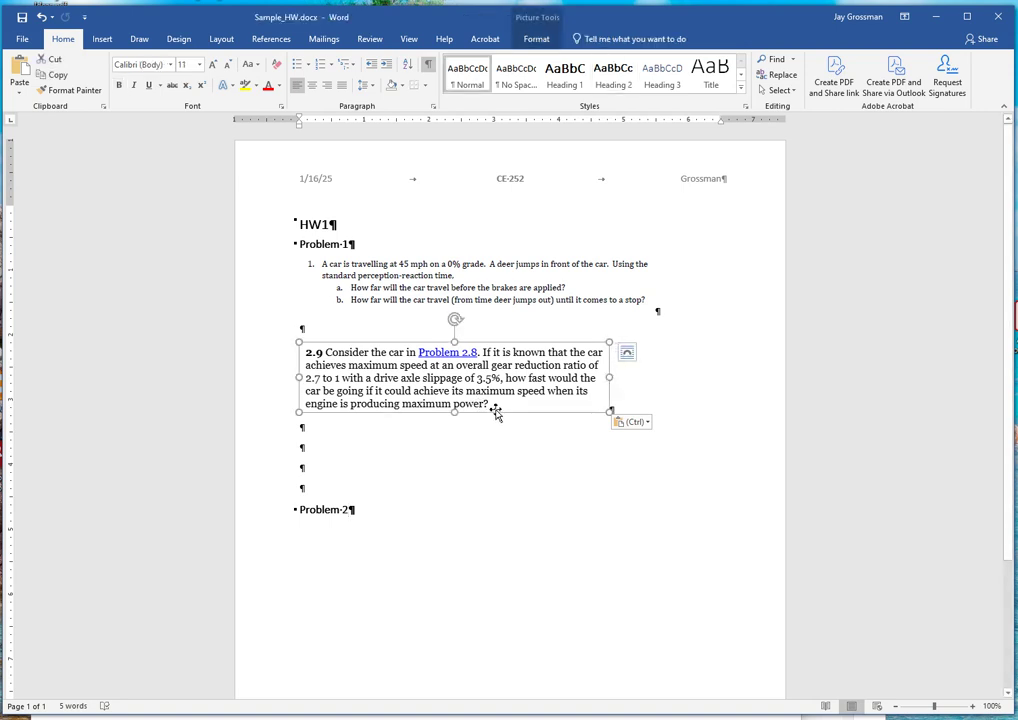
key(Delete)
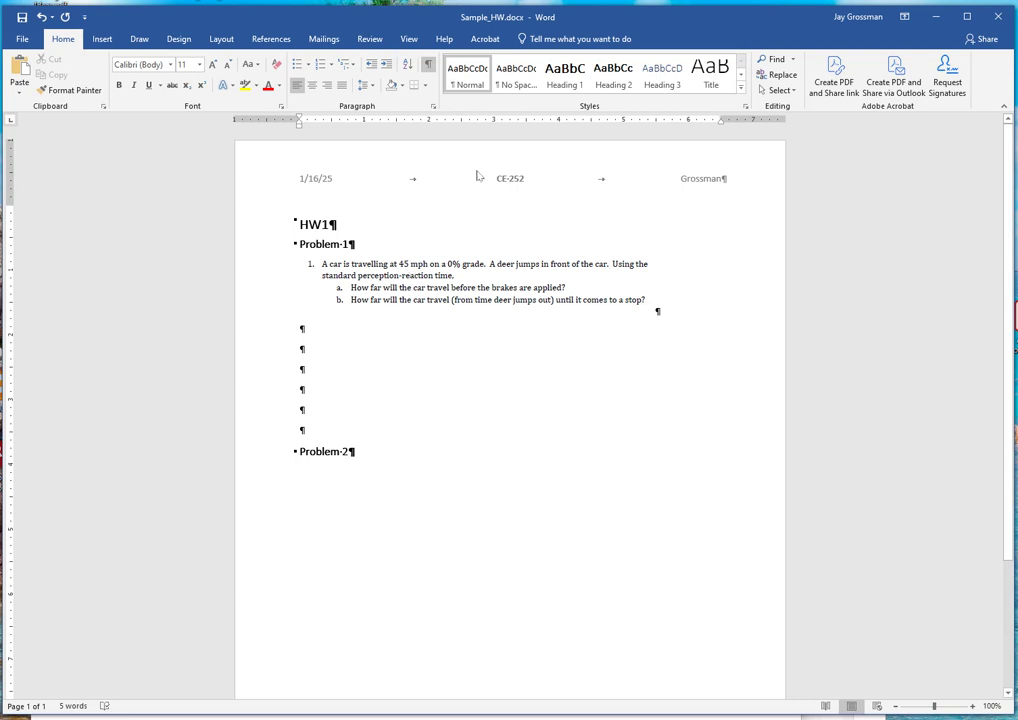
Insert a blank equation in the first empty paragraph below the Problem 1 question picture.
click(100, 39)
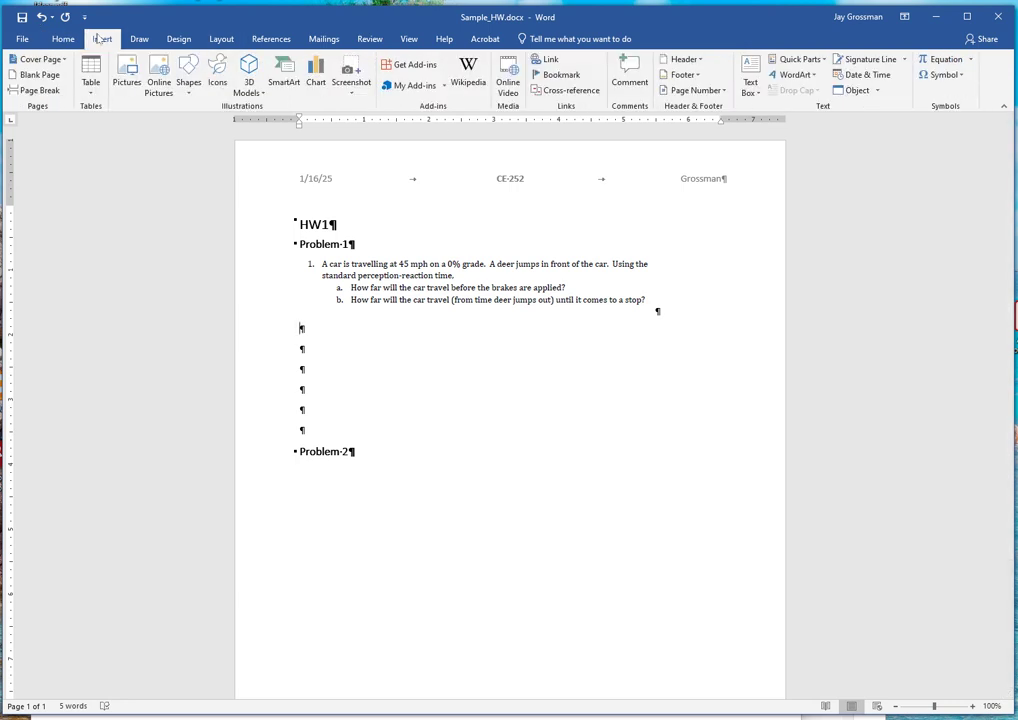
click(940, 59)
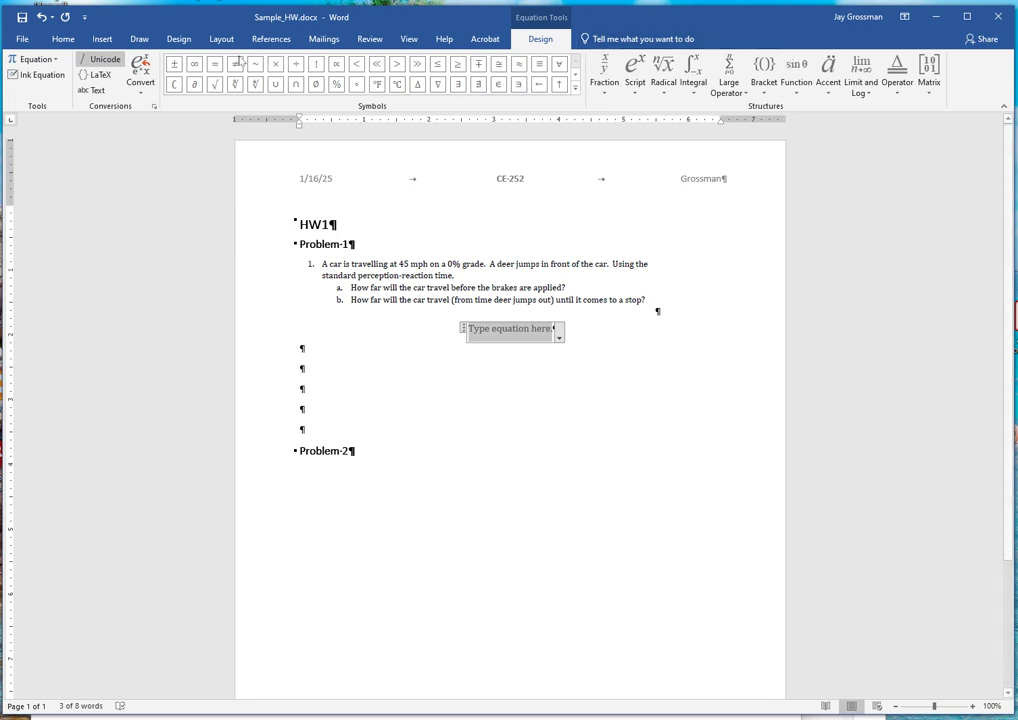
click(66, 40)
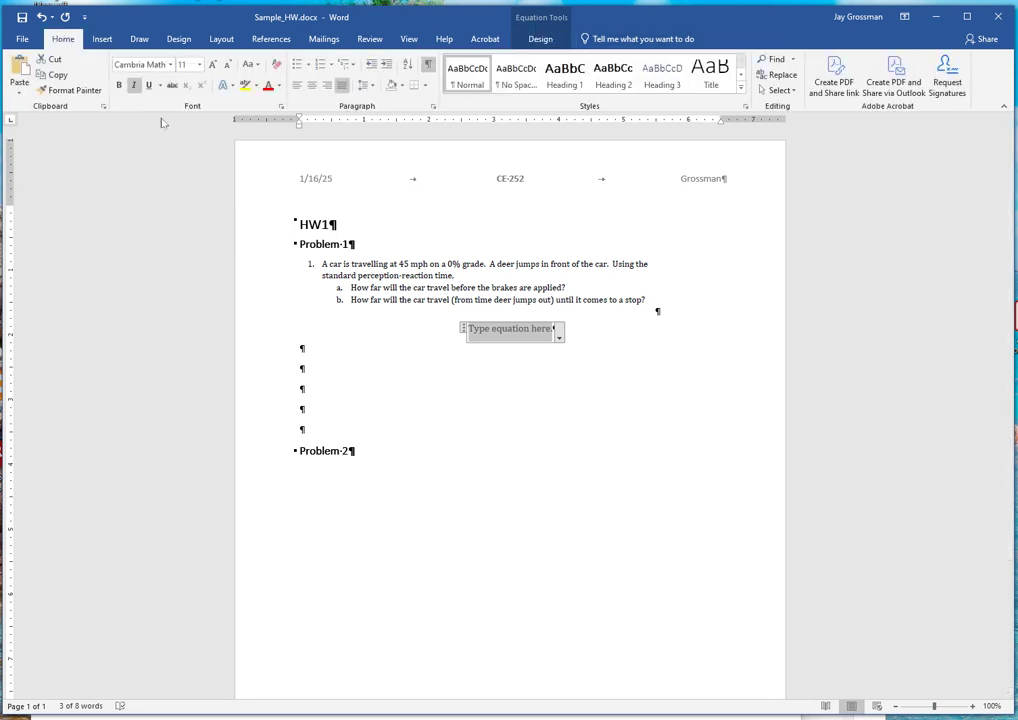
Insert a second blank equation in the paragraph below the first one and delete it.
click(393, 352)
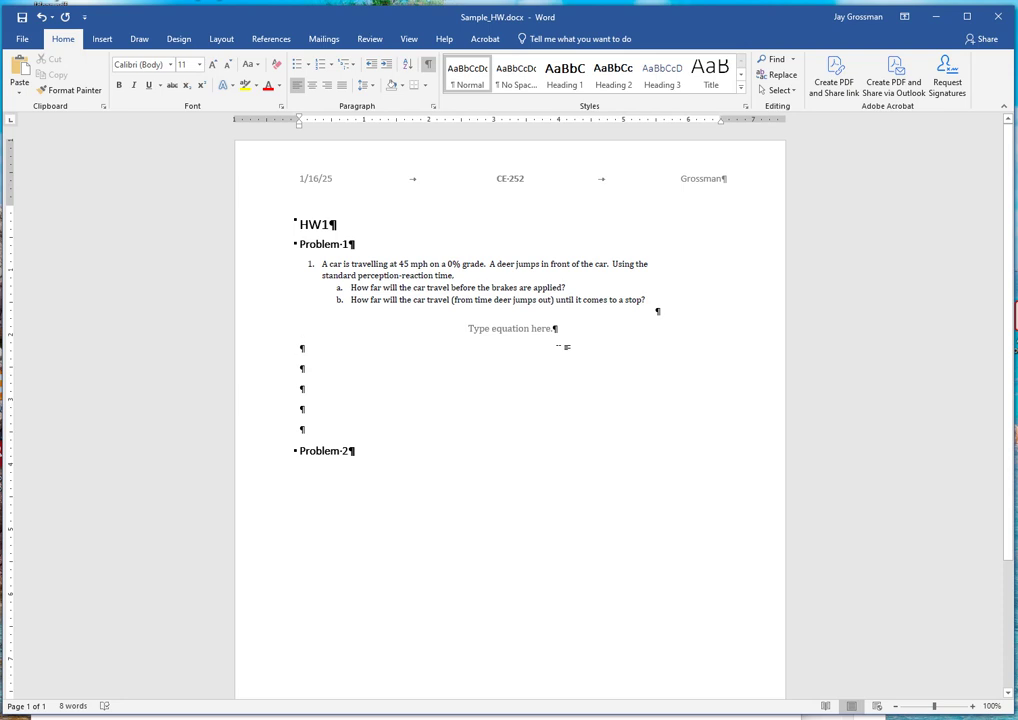
key(alt)
key(alt+equal)
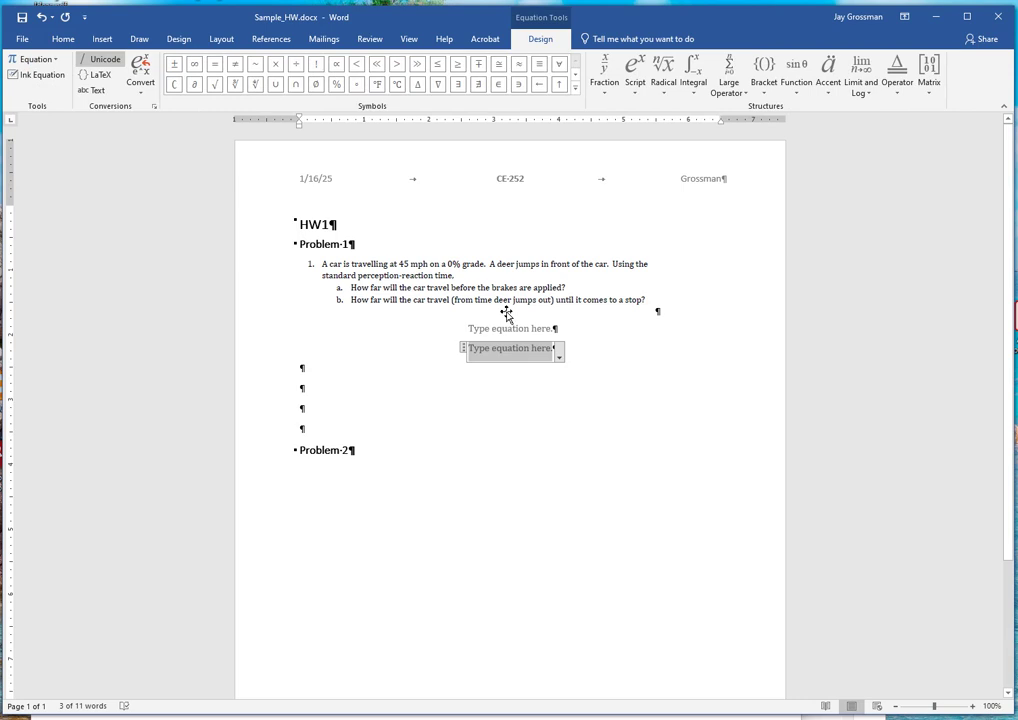
click(509, 386)
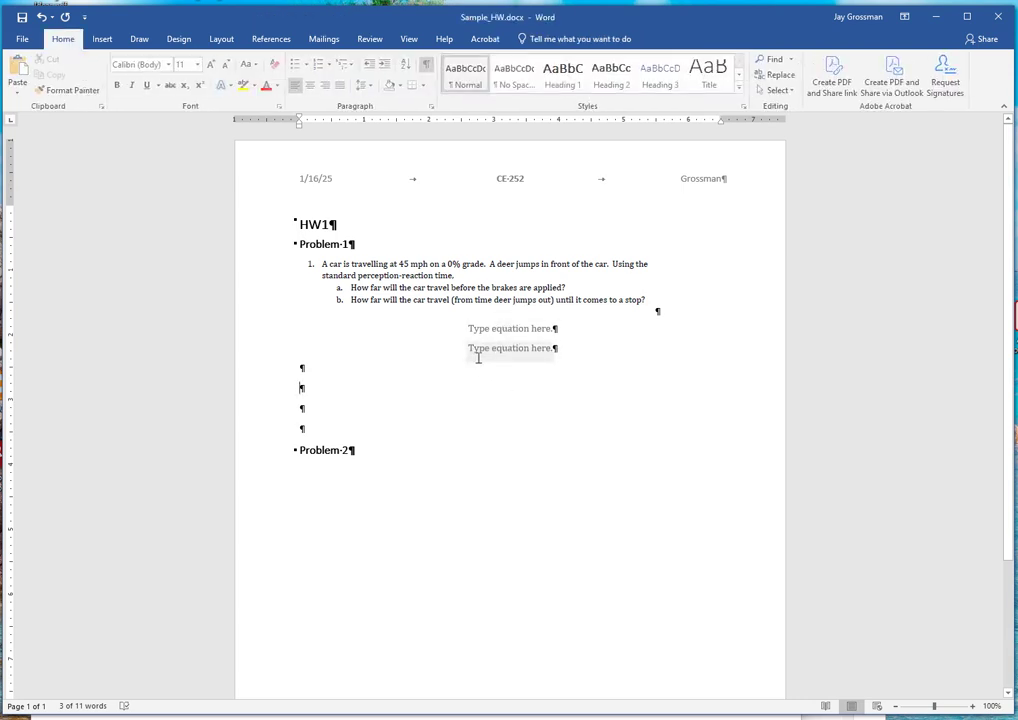
click(484, 357)
key(Delete)
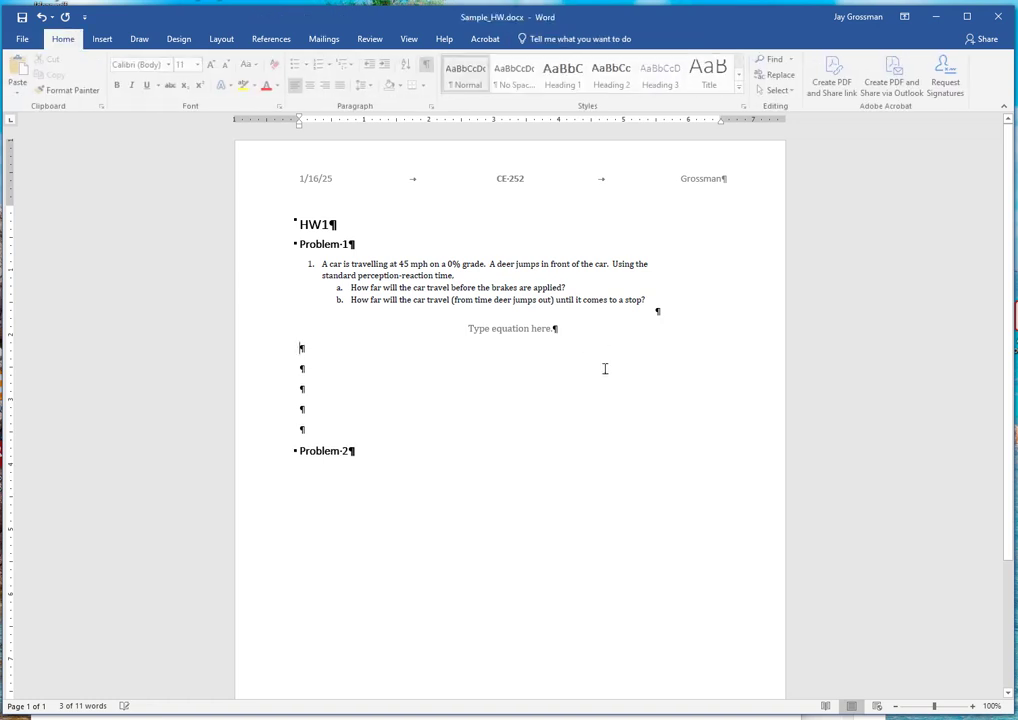
Fill the blank equation with d subscript r = V, using a subscript structure for the d term.
click(524, 330)
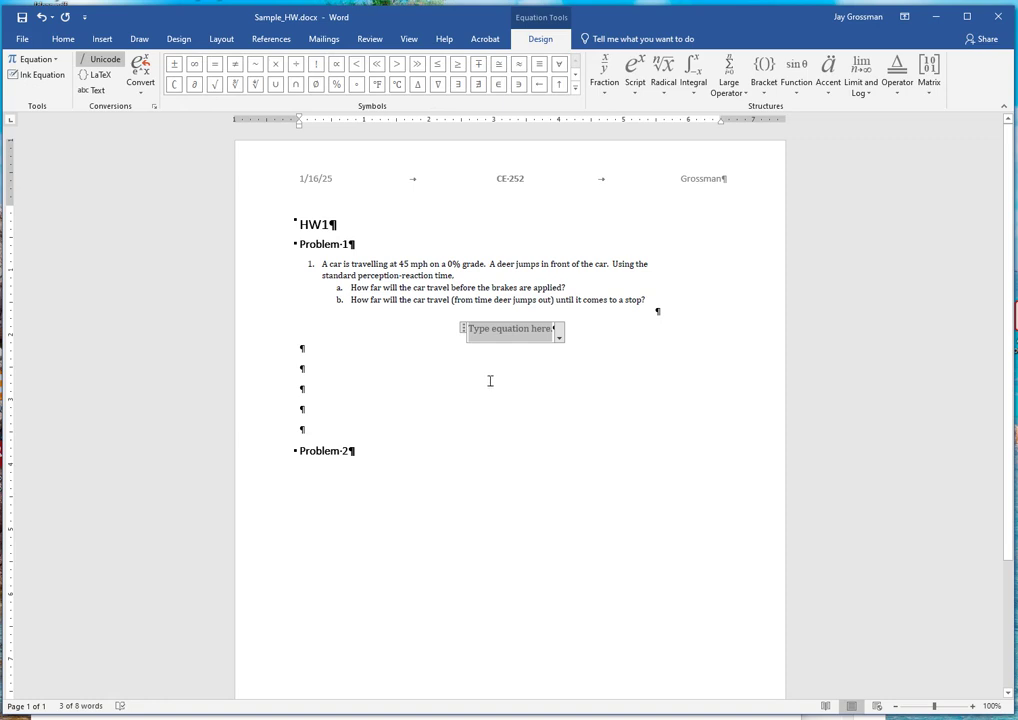
click(636, 72)
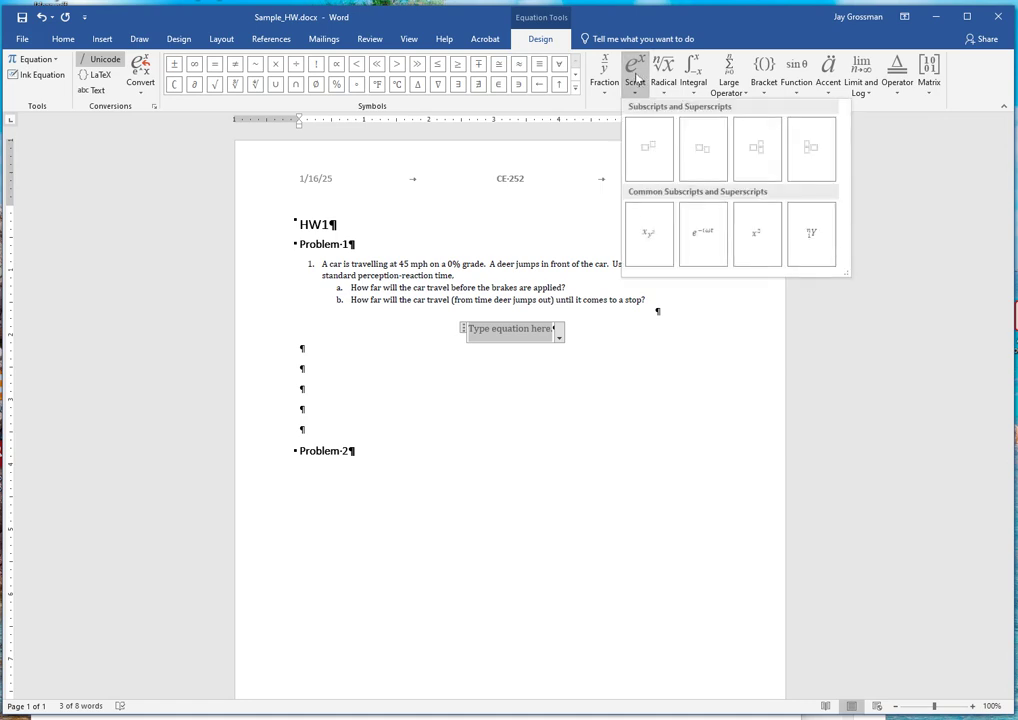
click(703, 158)
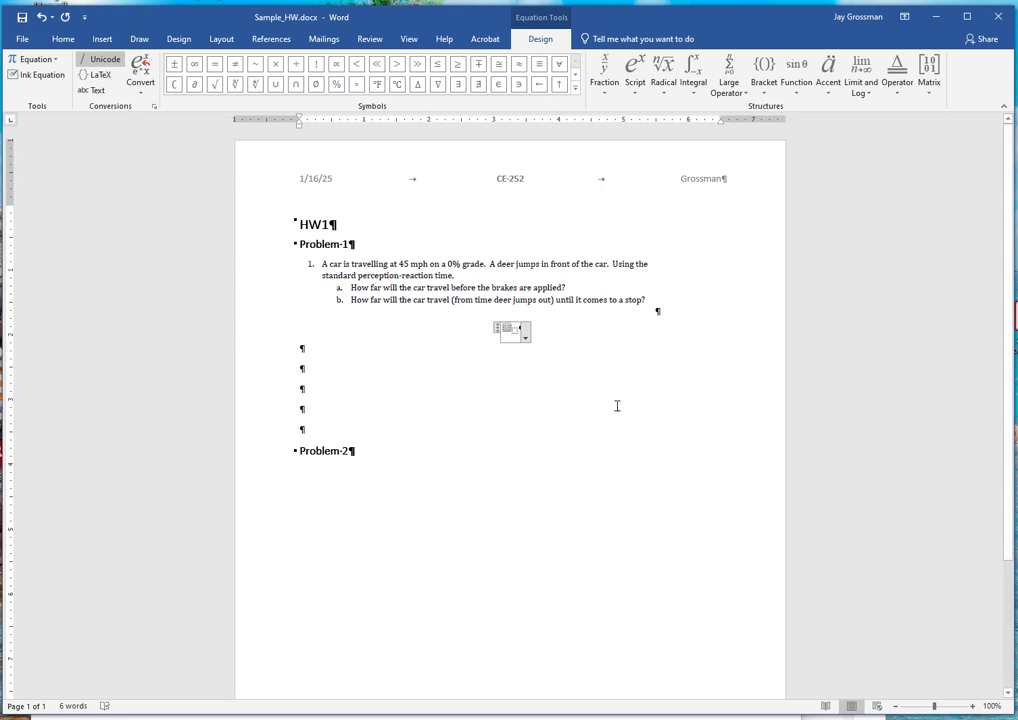
text(d)
text(r)
key(Right)
text(=)
text(V)
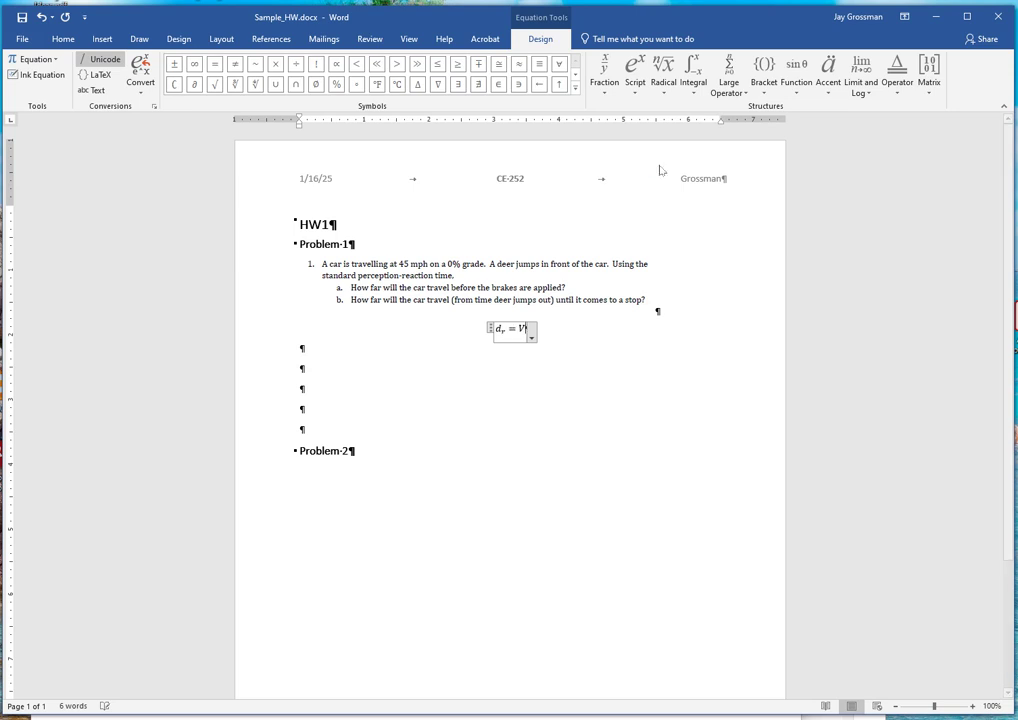
Complete the equation after V with a multiplication dot and t subscript r, and leave the equation.
click(575, 90)
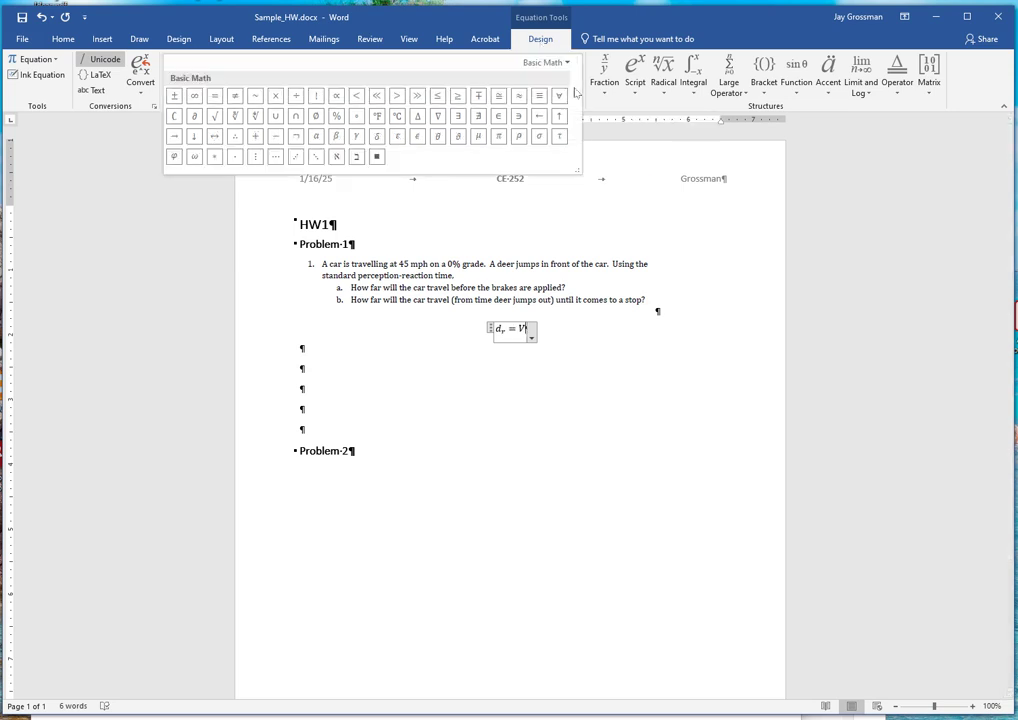
click(236, 158)
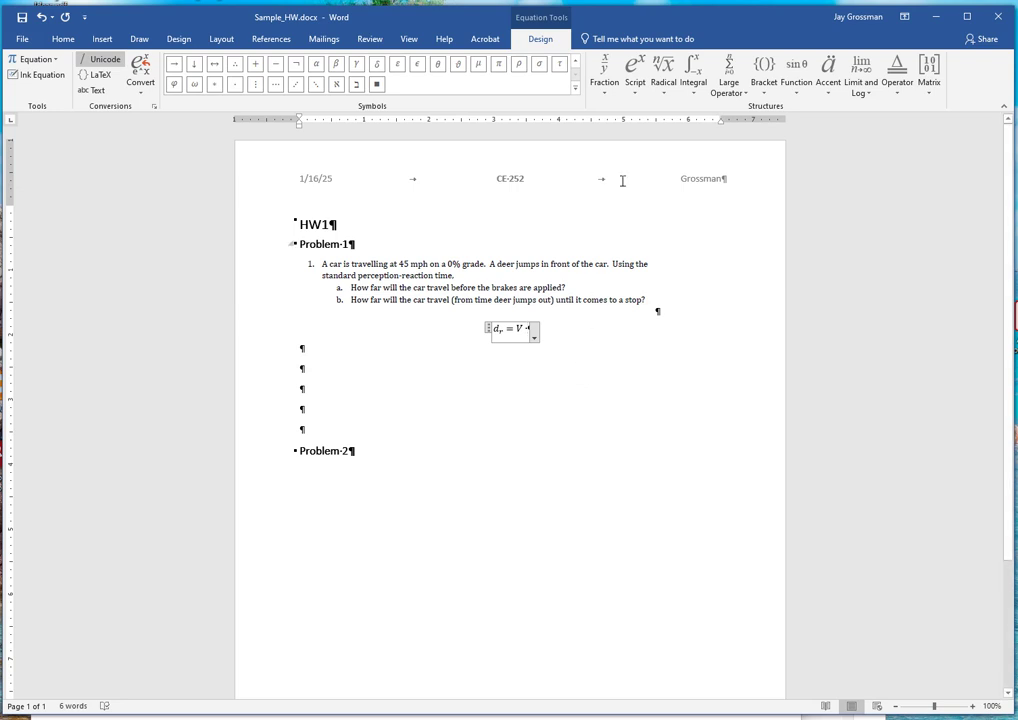
click(635, 75)
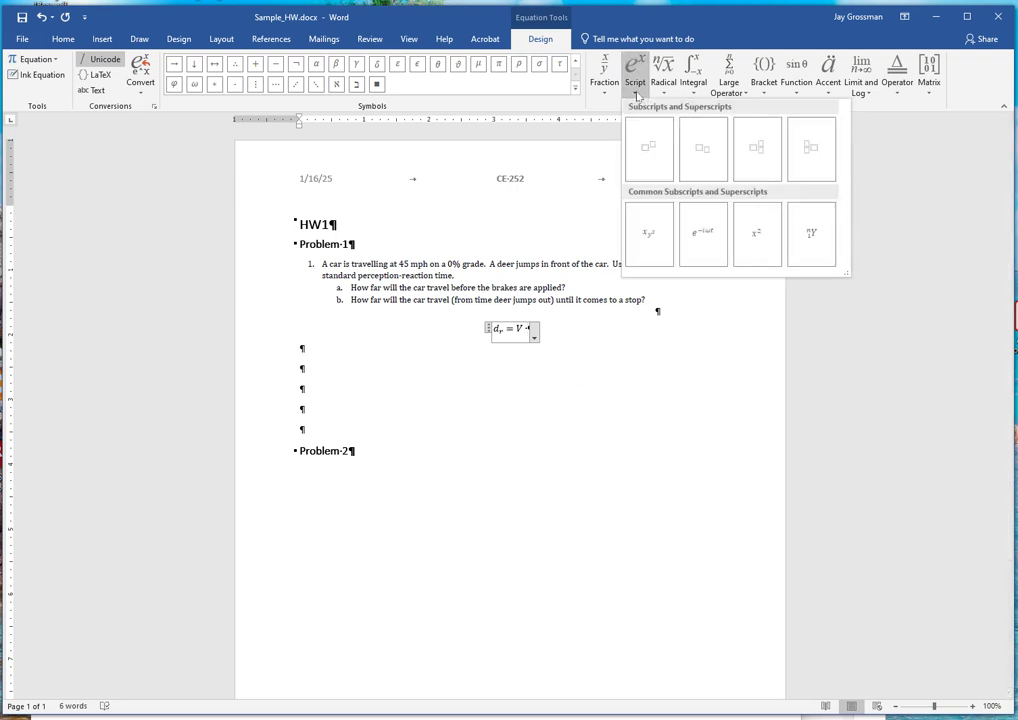
click(705, 146)
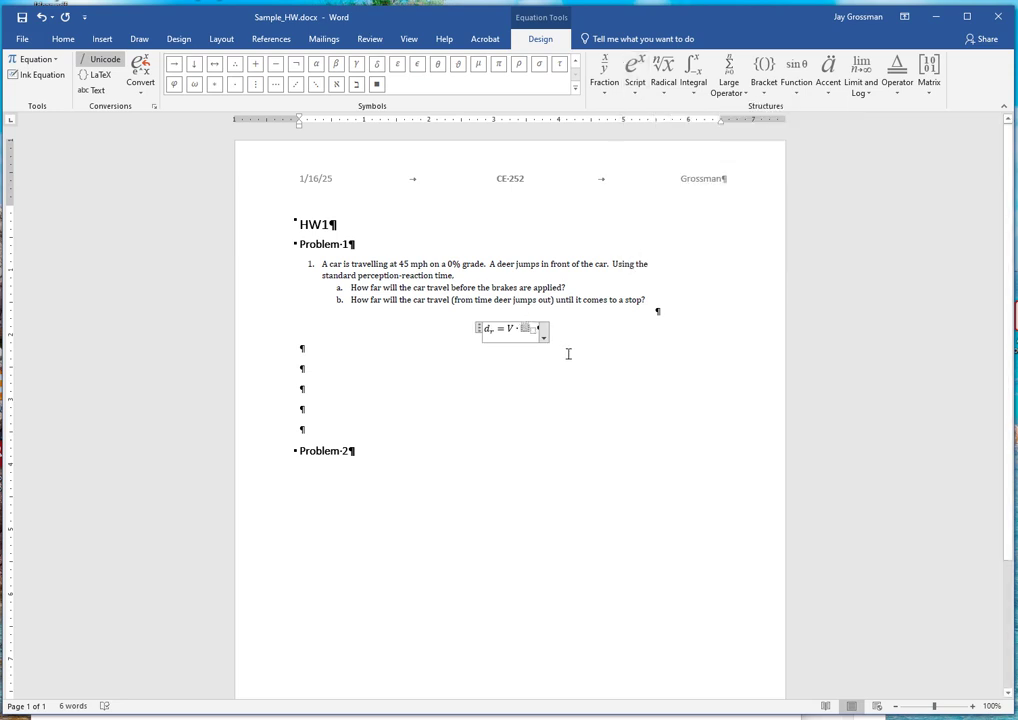
text(t)
key(Right)
text(r)
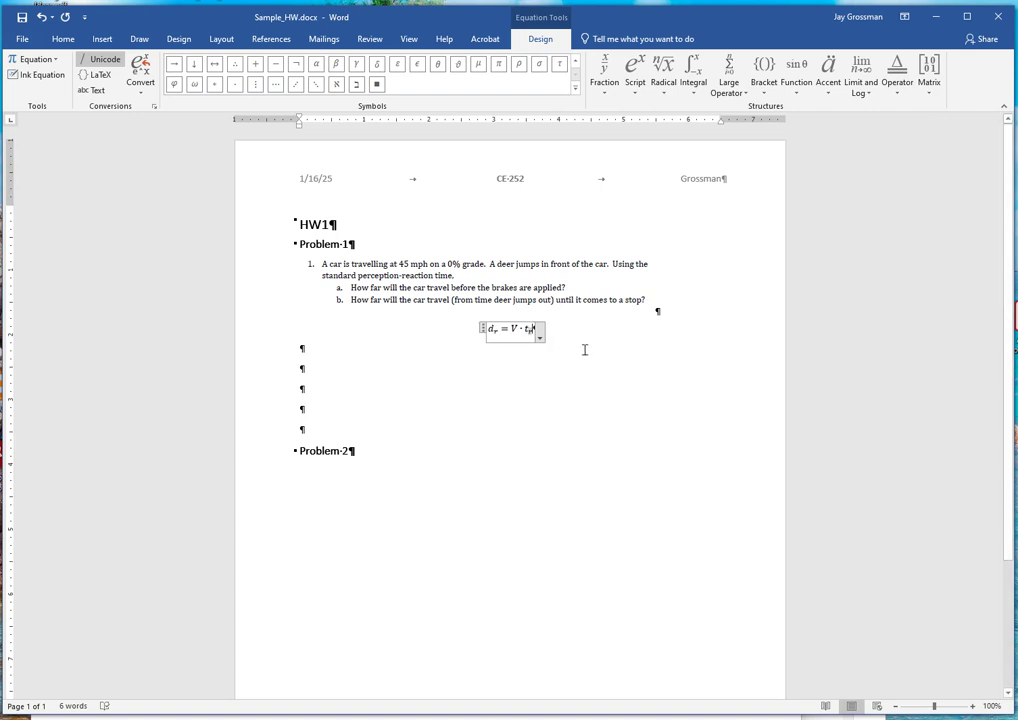
click(585, 350)
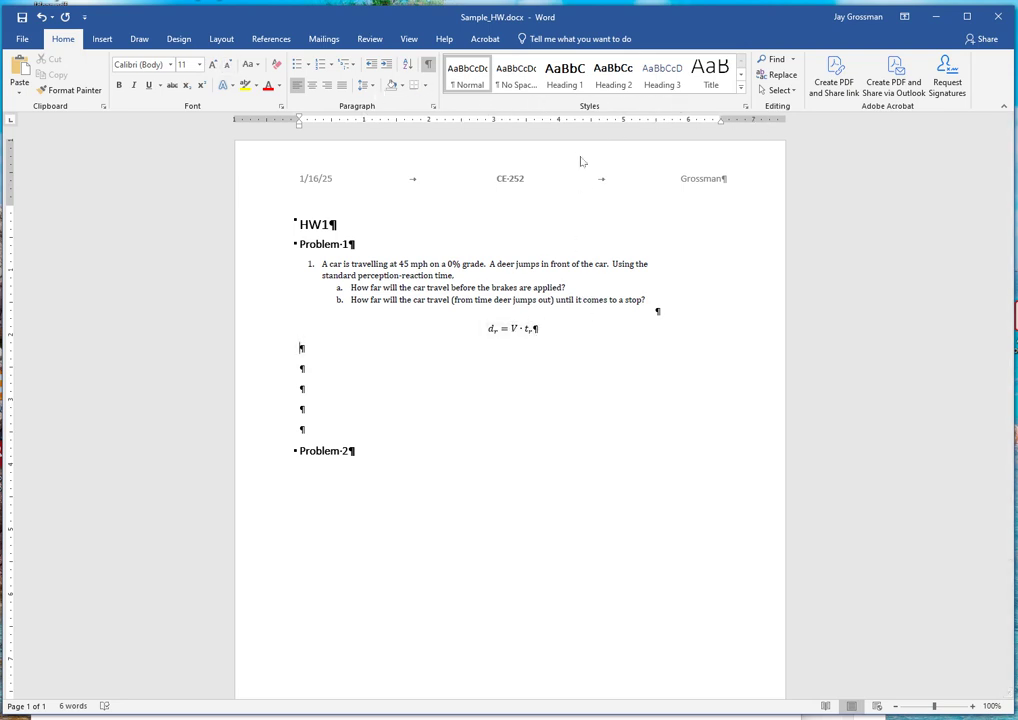
Examine the Script and Fraction structures and the Basic Math symbols available for the equation.
click(500, 328)
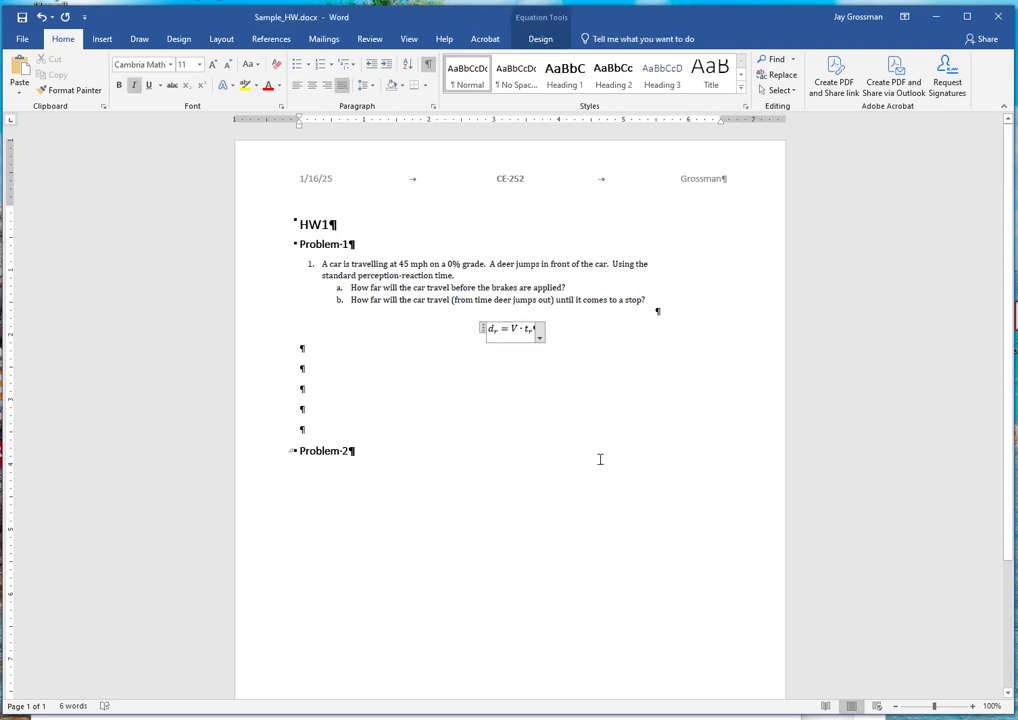
click(540, 38)
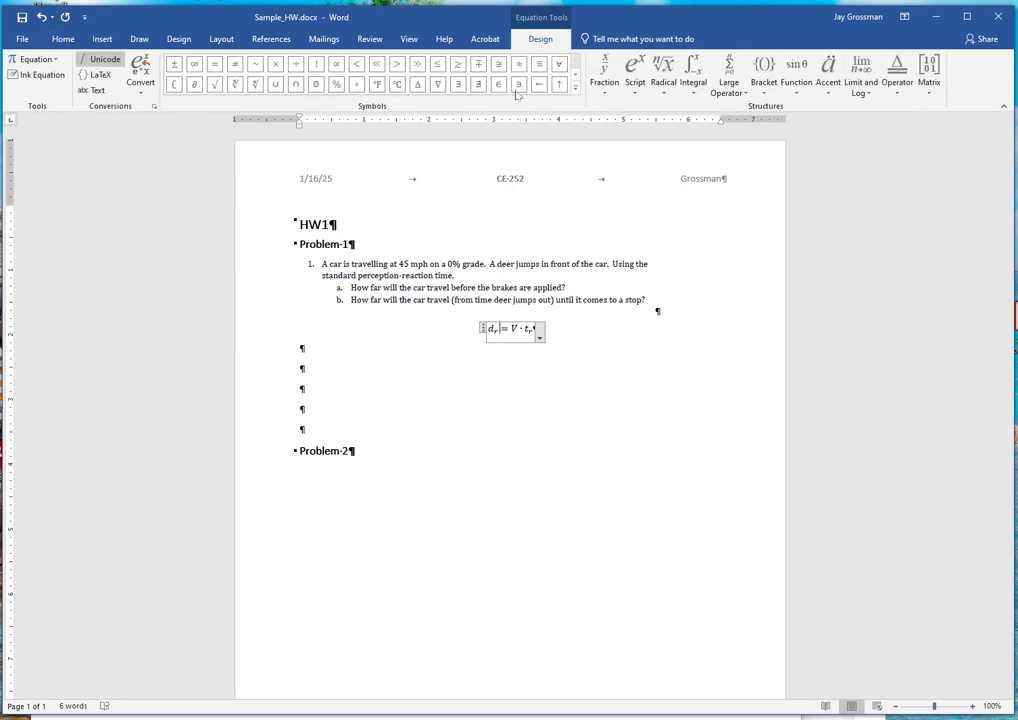
click(634, 88)
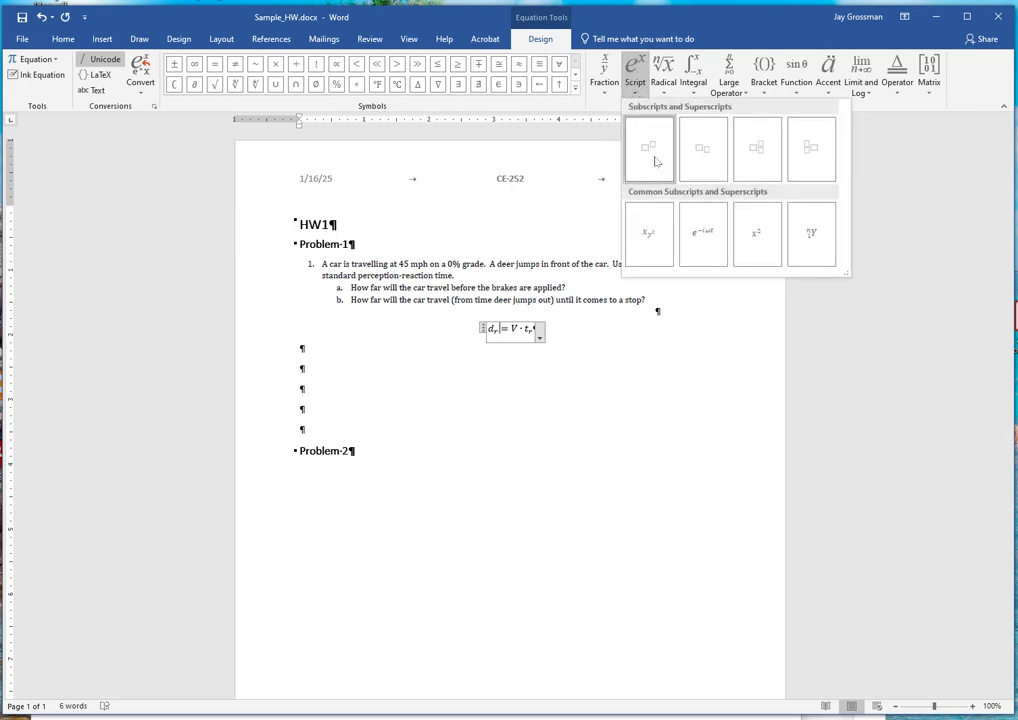
click(605, 95)
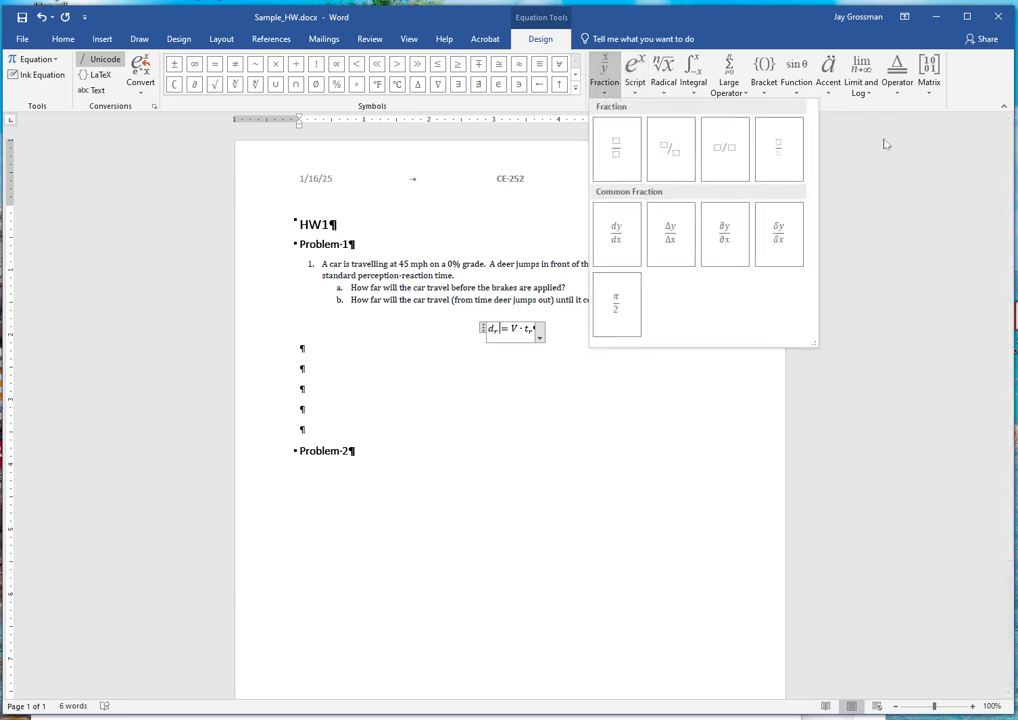
key(Escape)
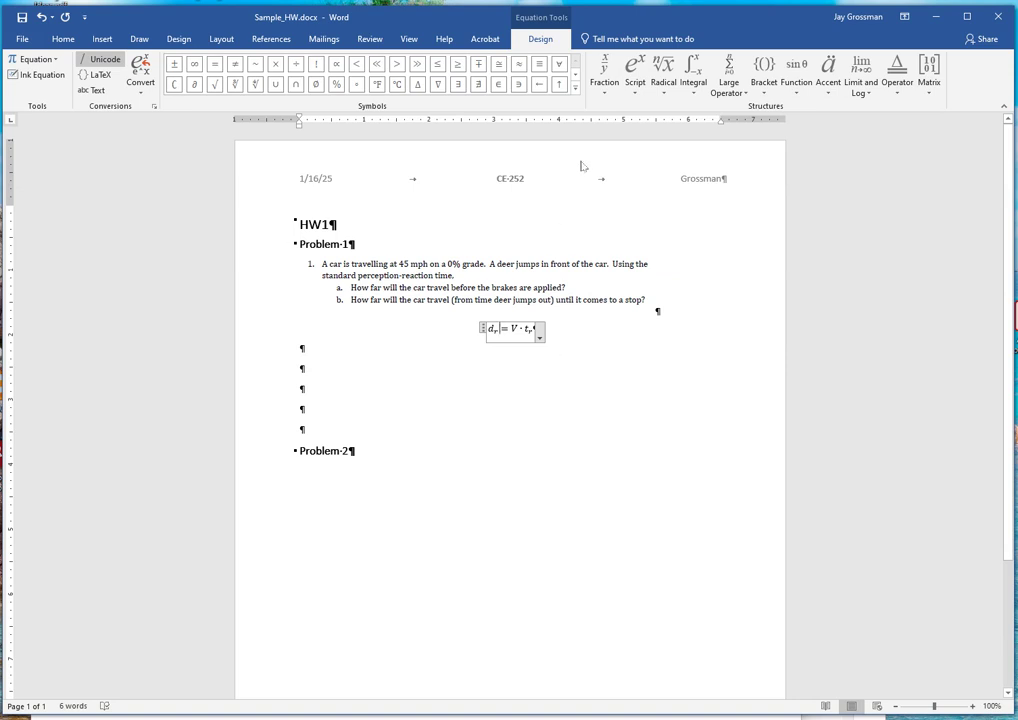
click(575, 88)
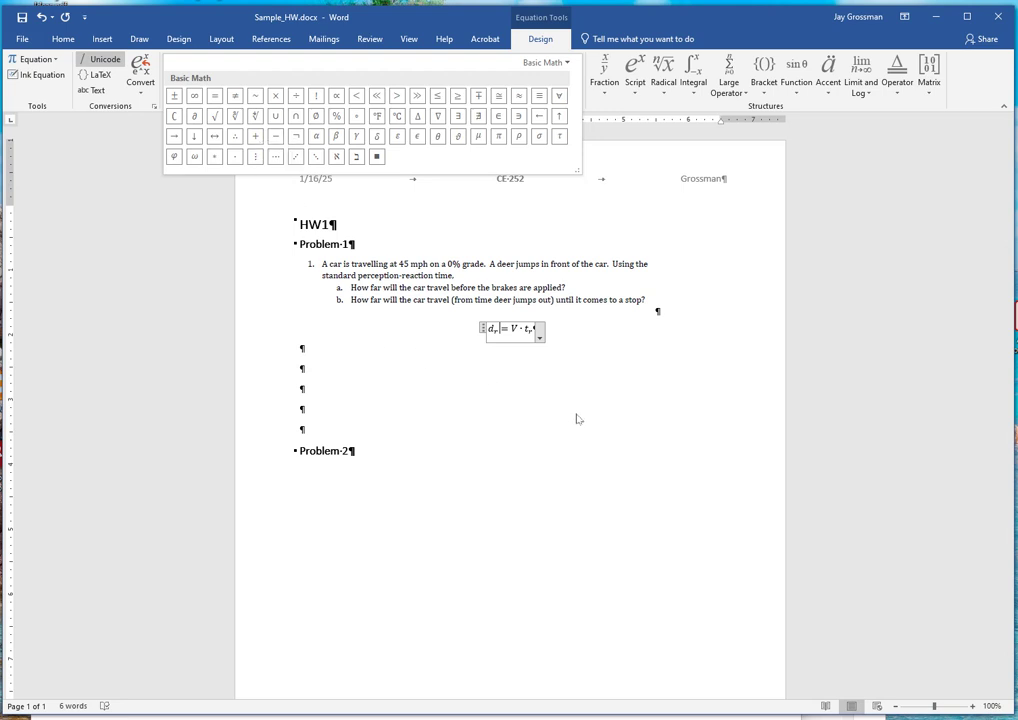
key(Escape)
click(568, 385)
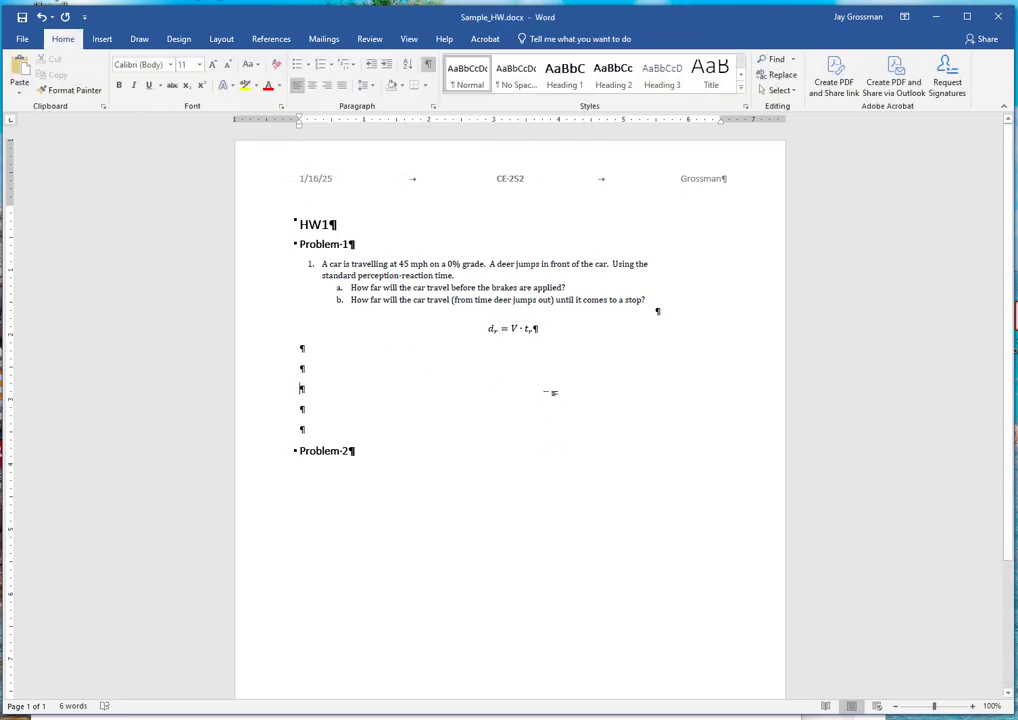
Duplicate the d subscript r = V · t subscript r equation in a new paragraph directly below the original.
click(447, 333)
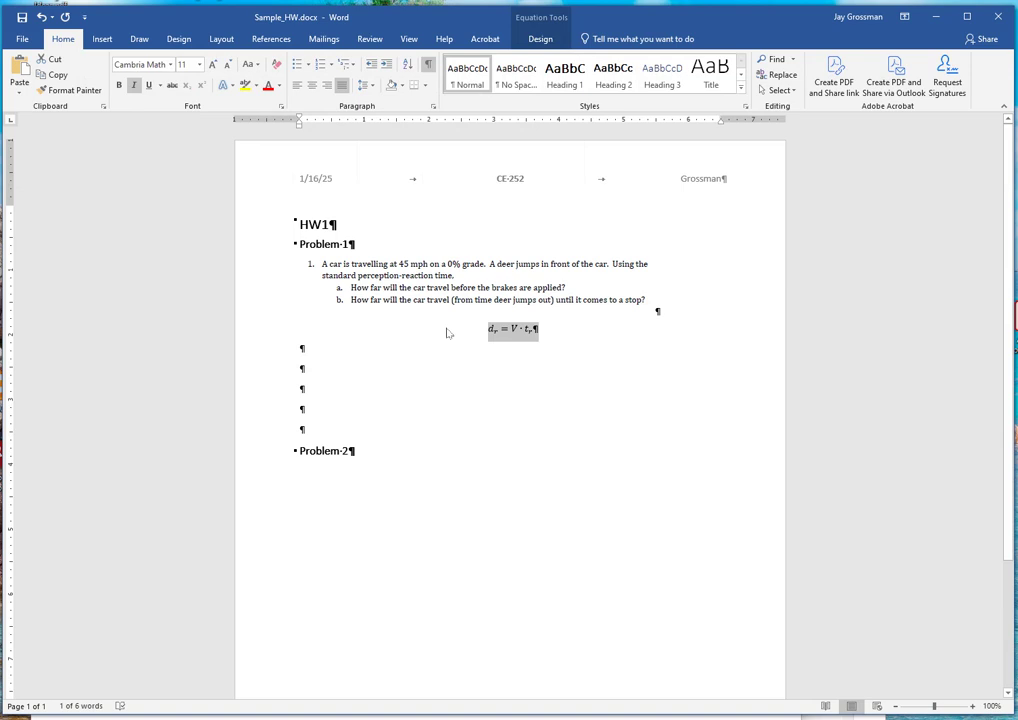
click(574, 335)
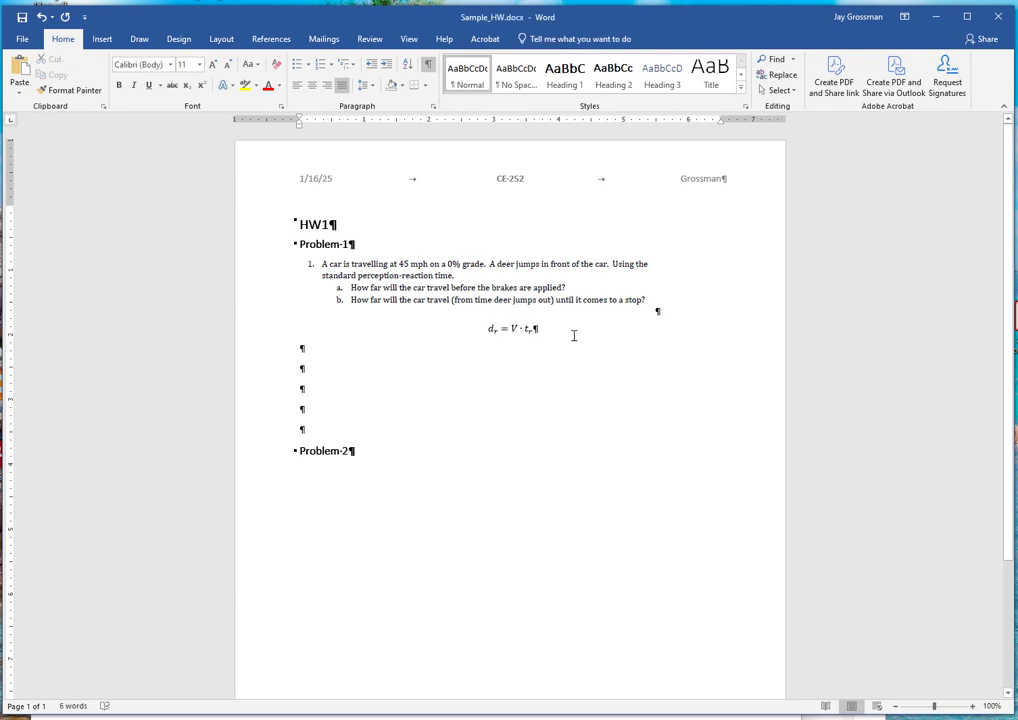
key(Return)
key(ctrl+v)
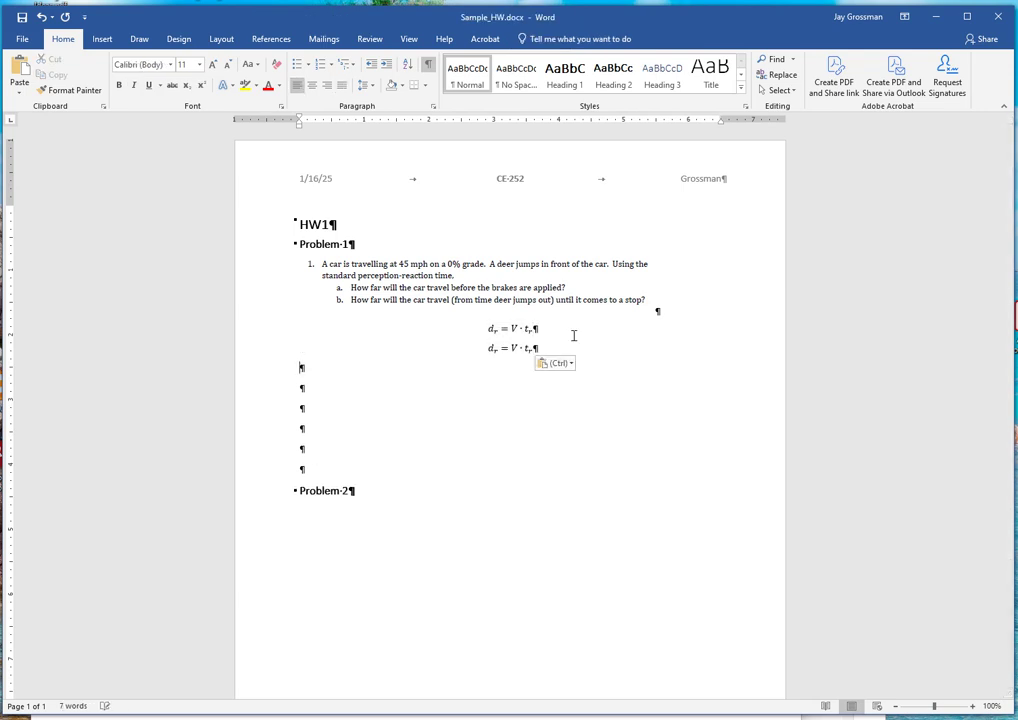
Replace V in the duplicated equation with 66 ft/sec.
click(512, 348)
key(Left)
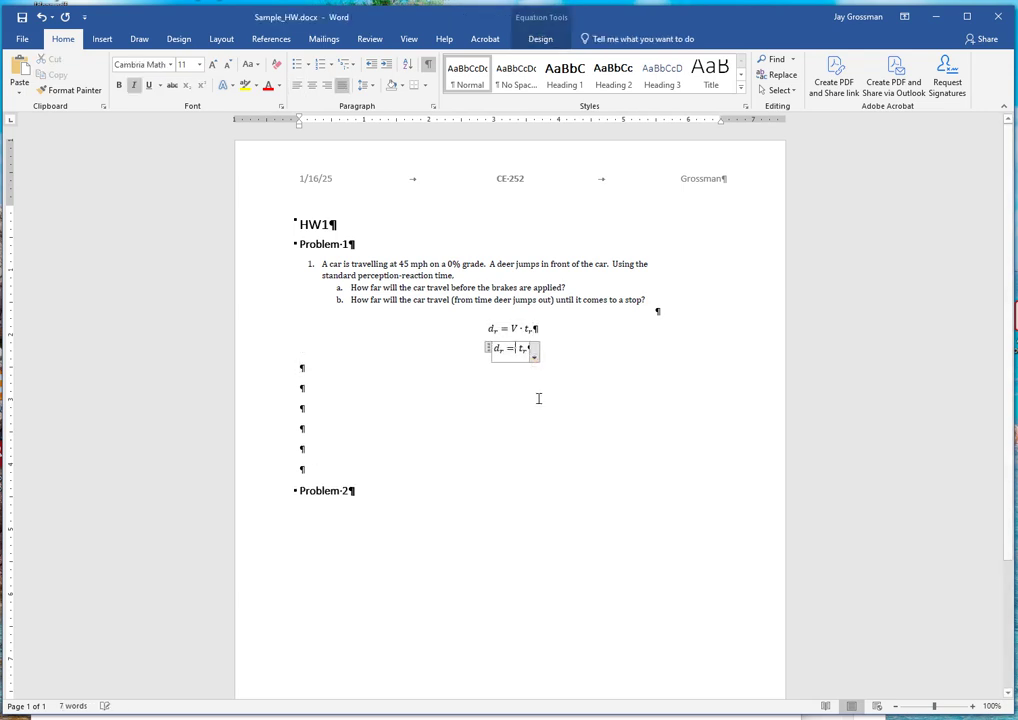
key(BackSpace)
key(BackSpace)
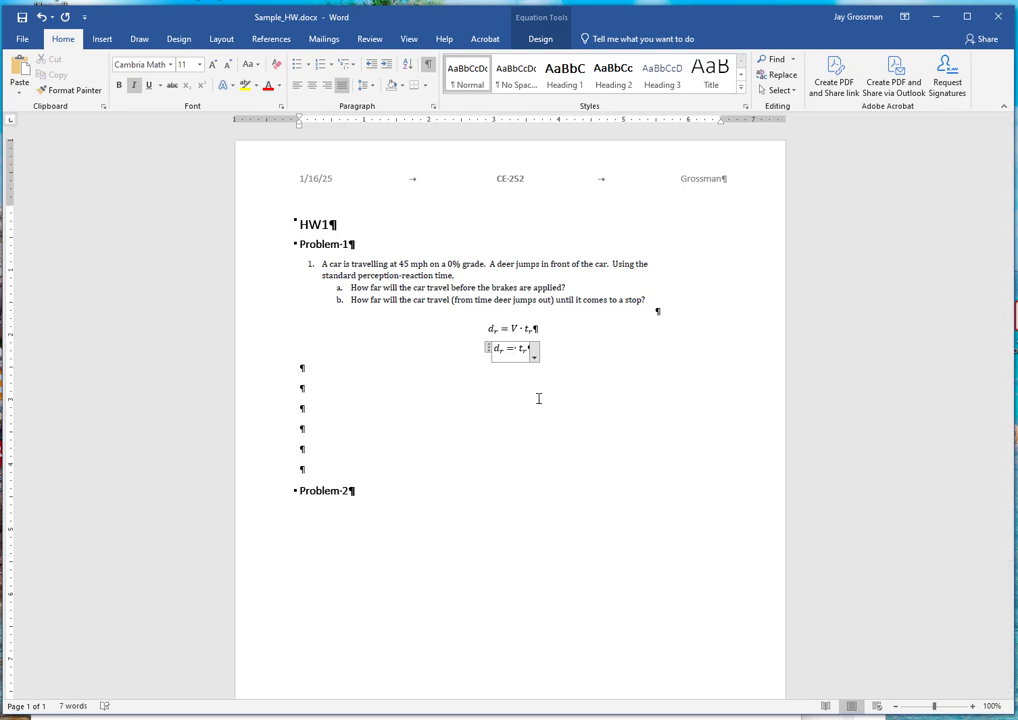
text(66)
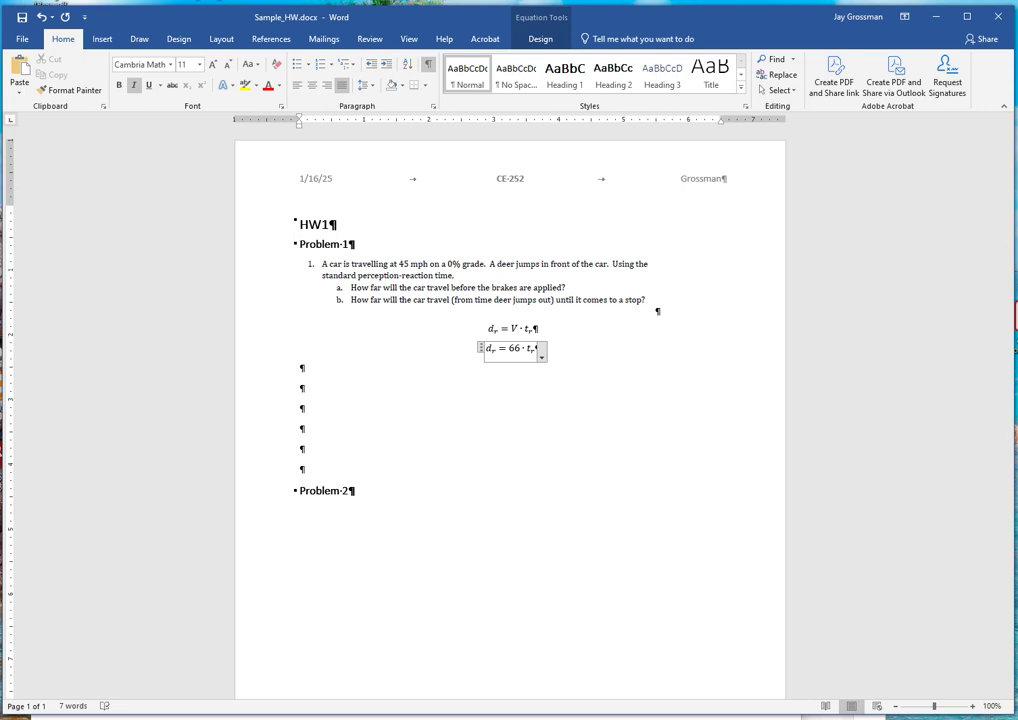
text( ft/sec)
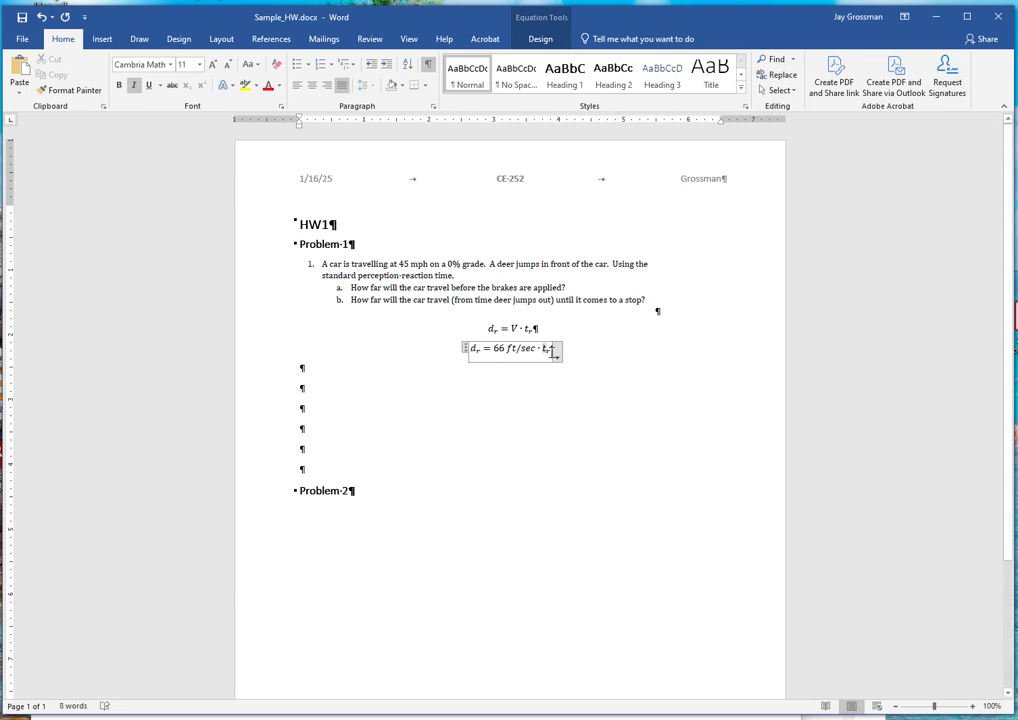
Replace t subscript r in the second equation with 2.5 s and have ft/sec built up as a stacked fraction.
key(BackSpace)
key(BackSpace)
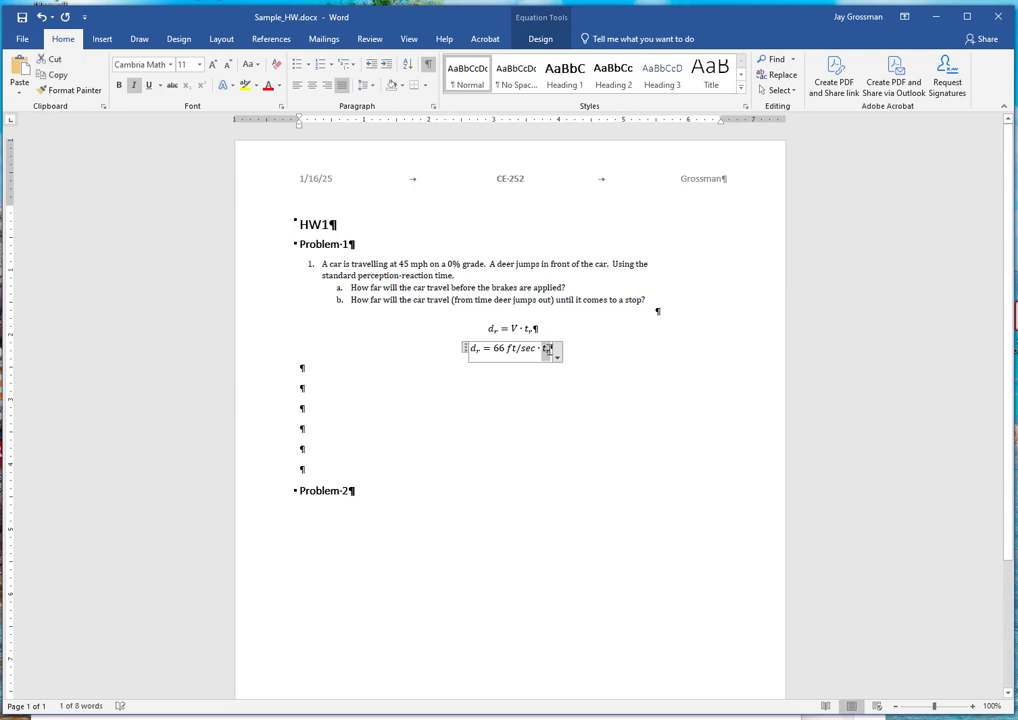
text(2.5s)
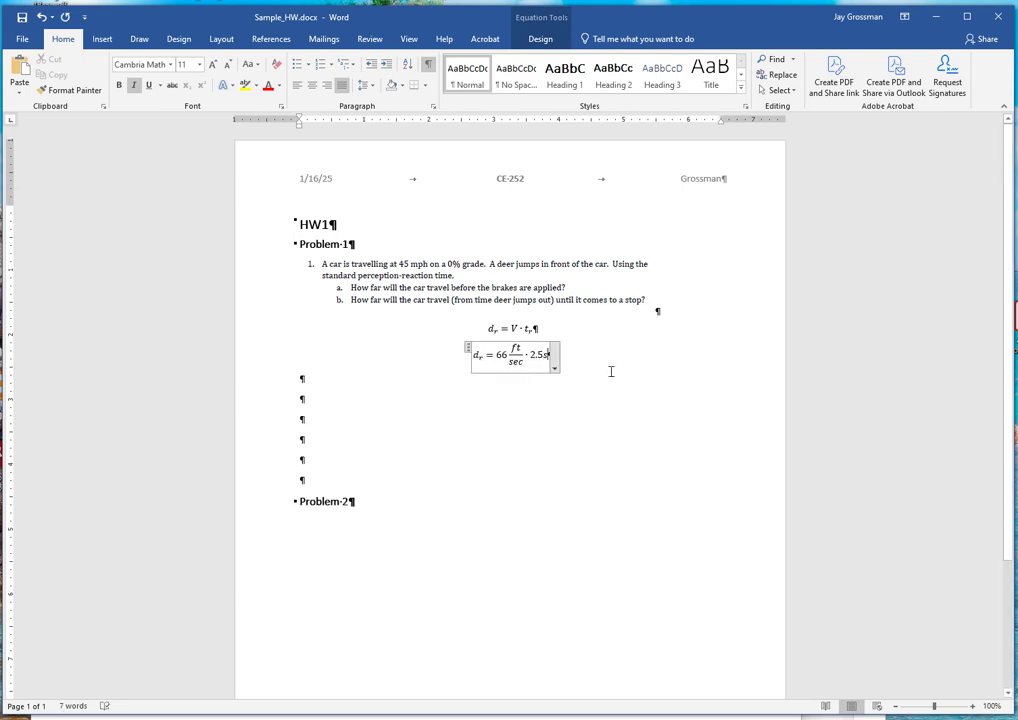
click(523, 351)
key(ctrl+z)
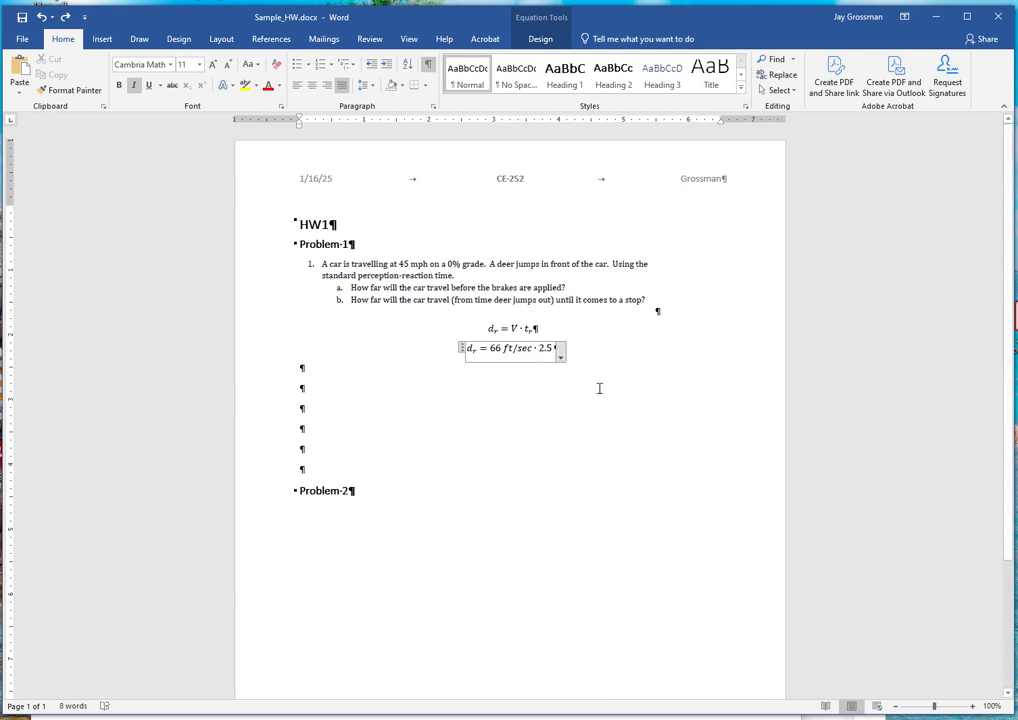
text(s)
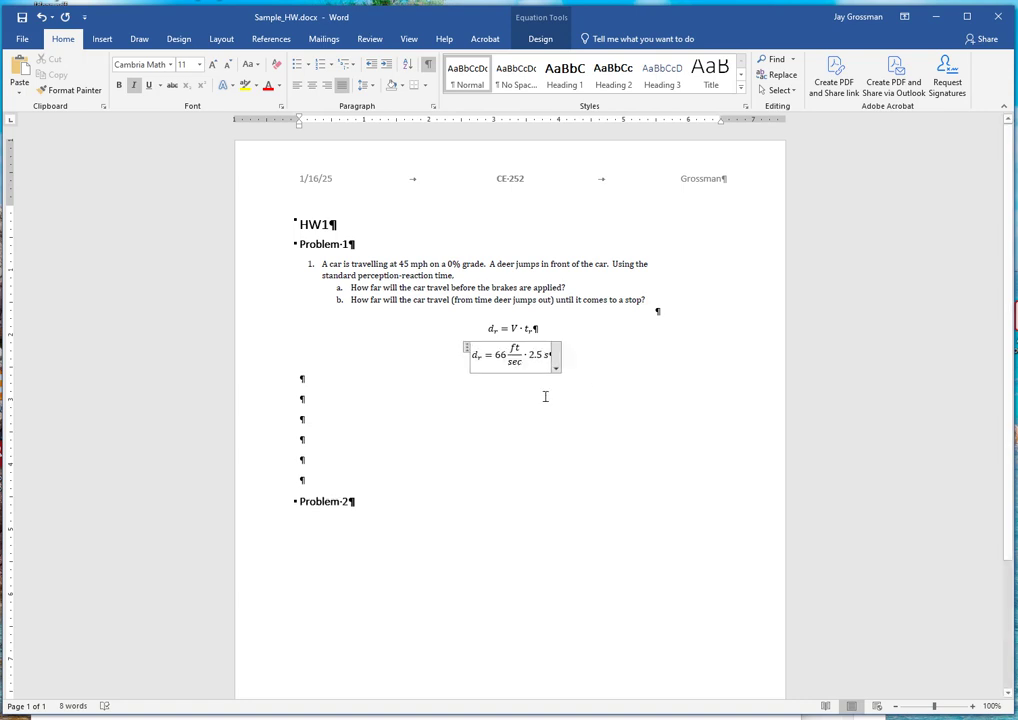
key(ctrl+z)
Complete the second equation with = 165 ft, consulting the solution PDF for the result, and leave the equation.
text(=)
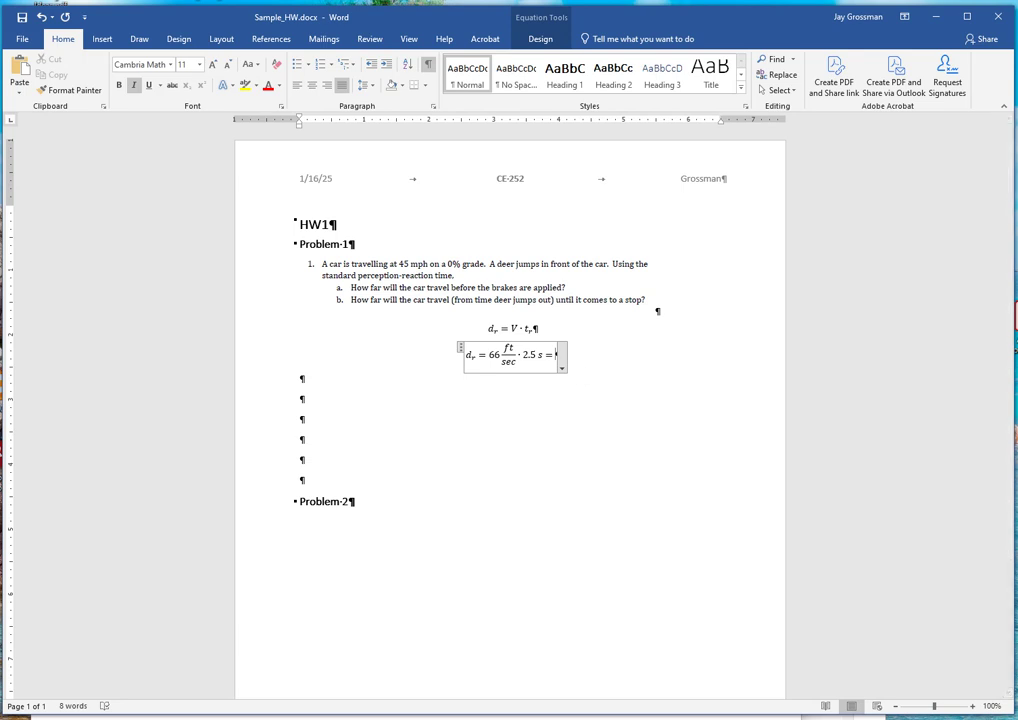
key(alt+Tab)
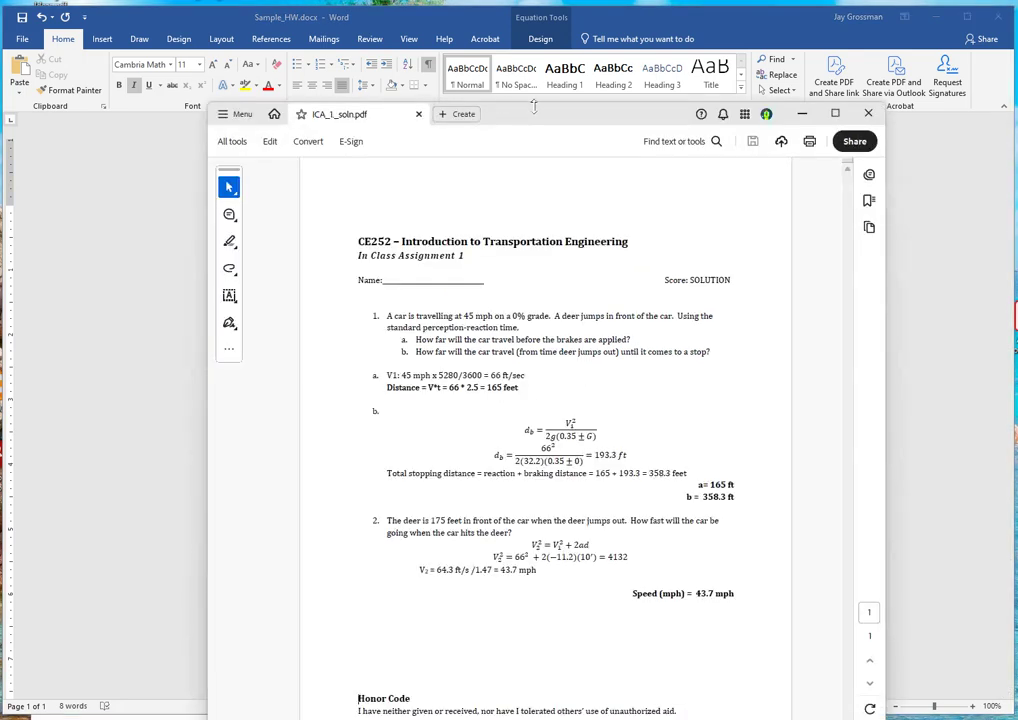
key(alt+Tab)
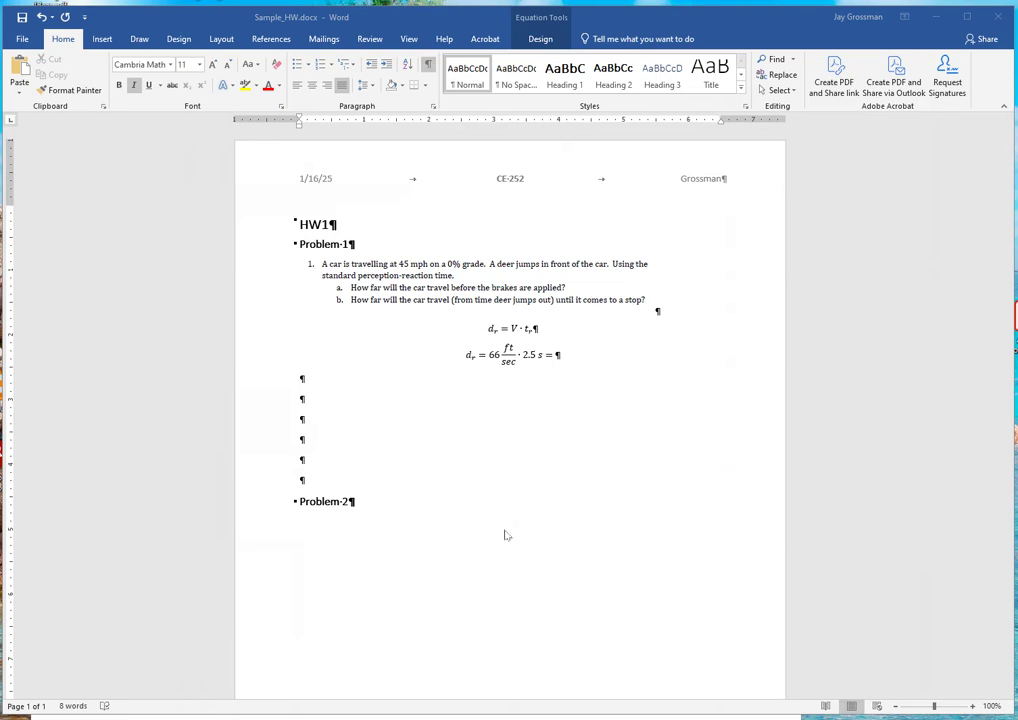
click(560, 357)
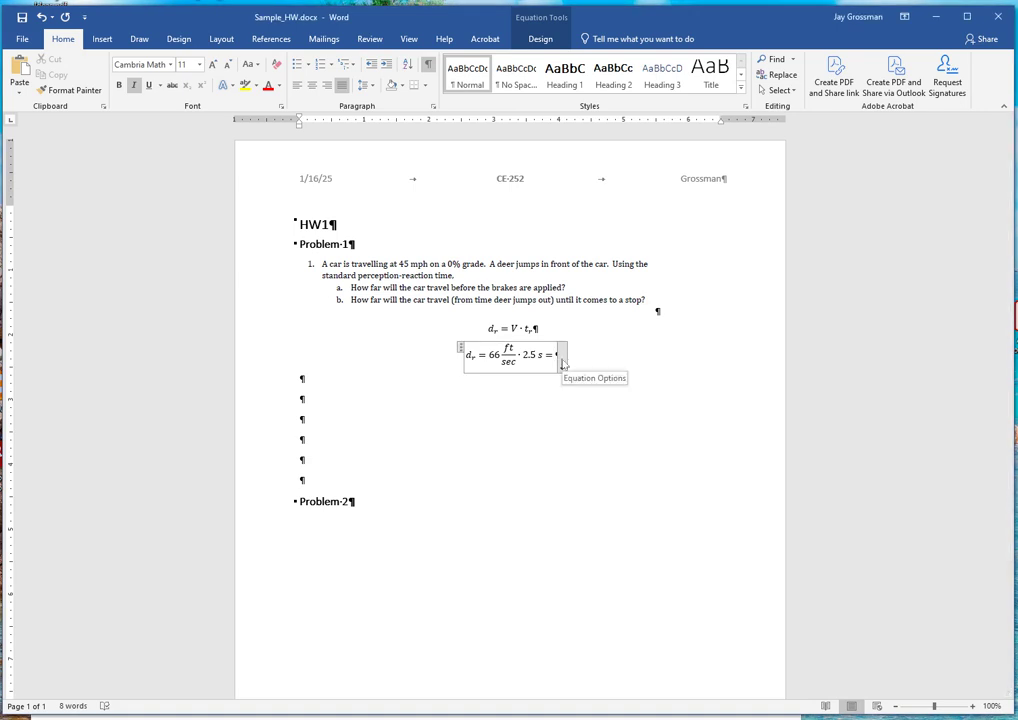
text(165 ft)
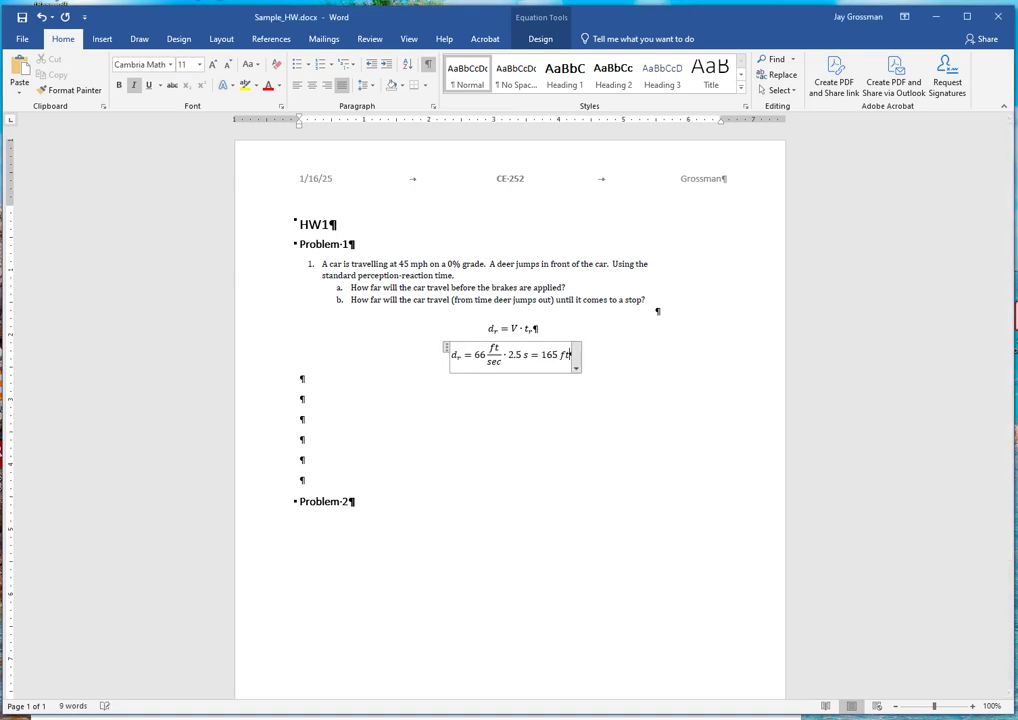
click(598, 458)
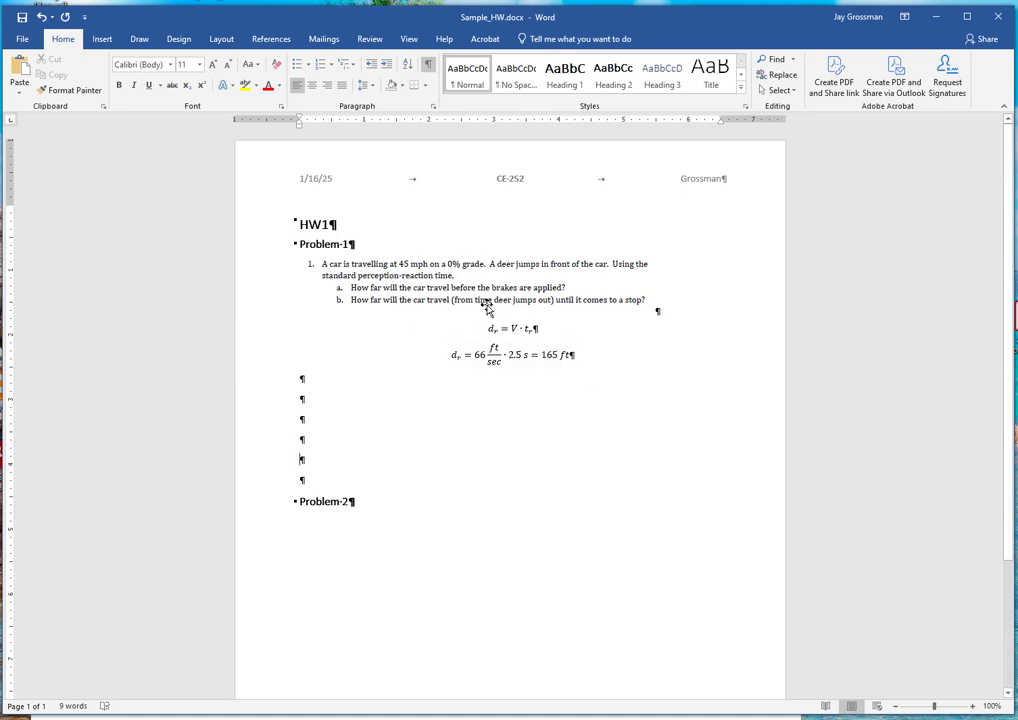
Make the 165 ft result in the second equation bold and highlight it in yellow.
drag(543, 355, 576, 356)
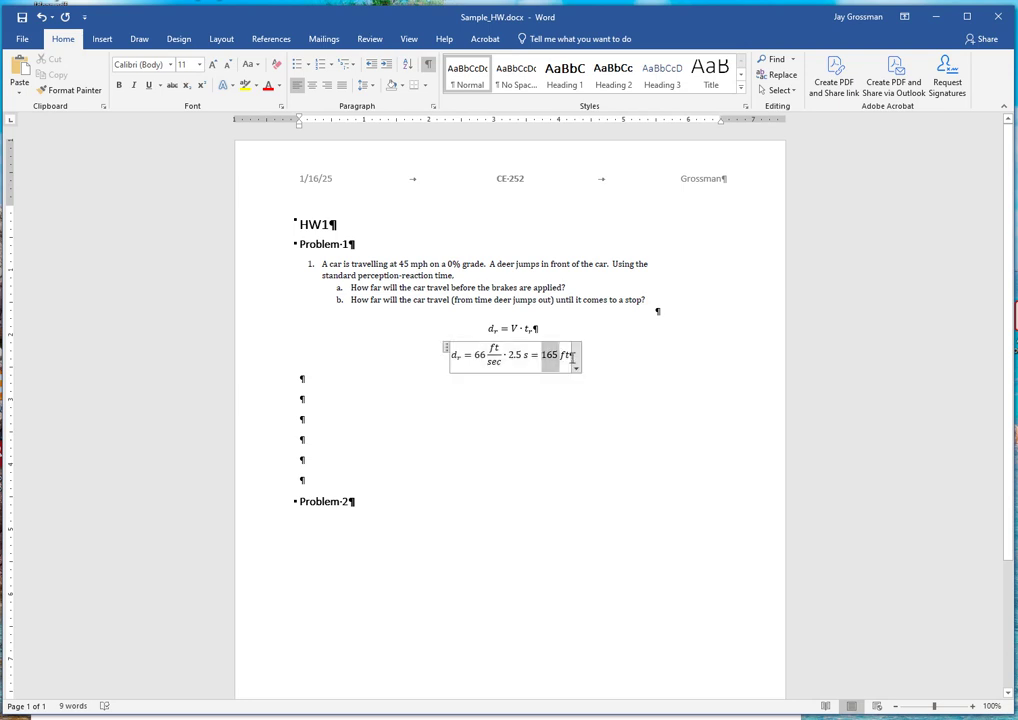
click(118, 85)
click(515, 430)
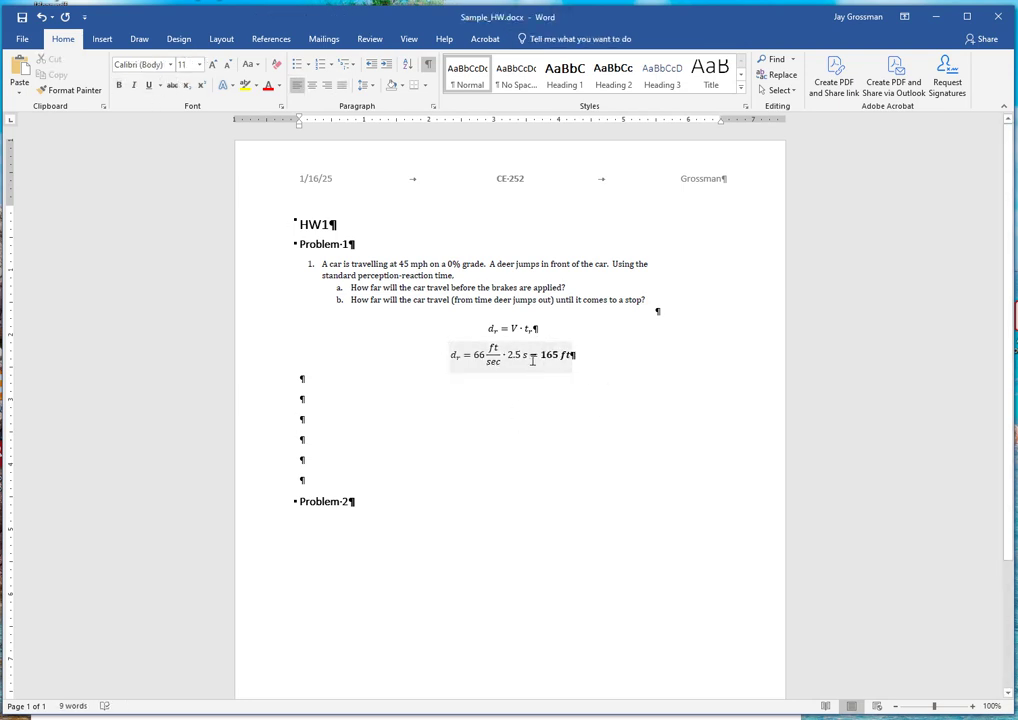
drag(542, 355, 575, 357)
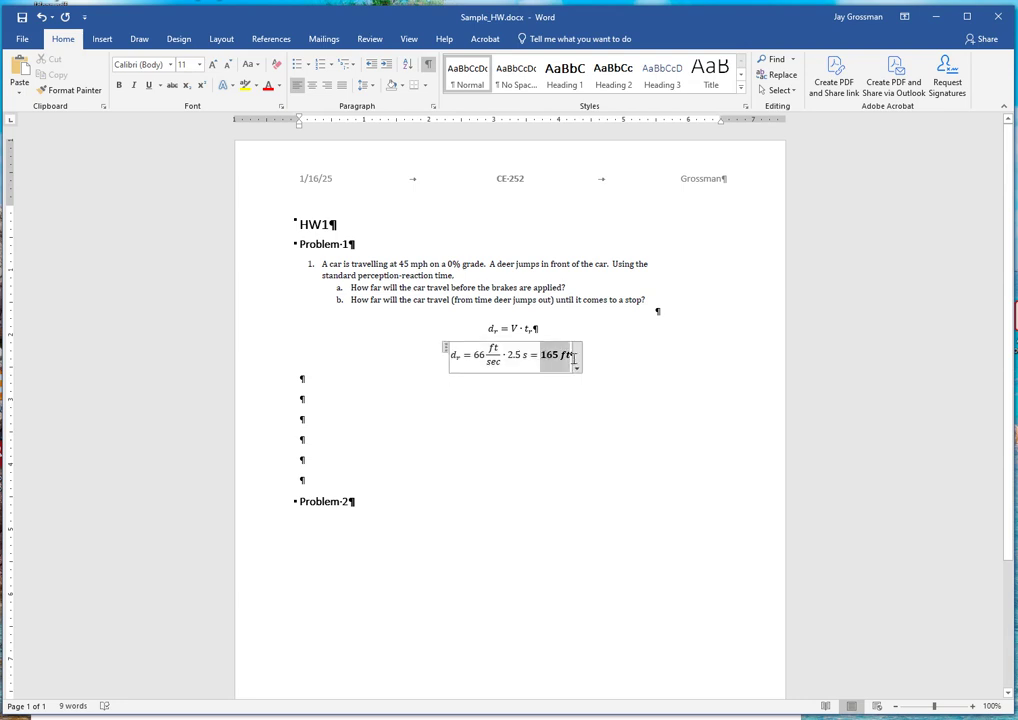
click(245, 85)
click(582, 547)
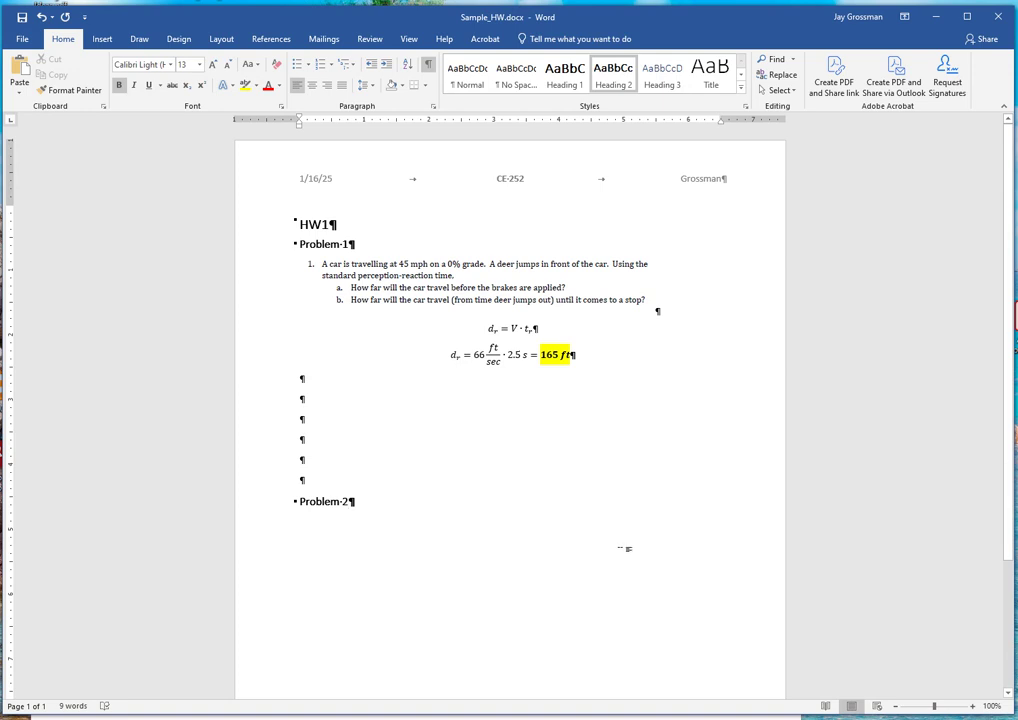
Try a bottom border on the highlighted 165 ft result, undo it, and check the equation design tools.
drag(541, 354, 575, 356)
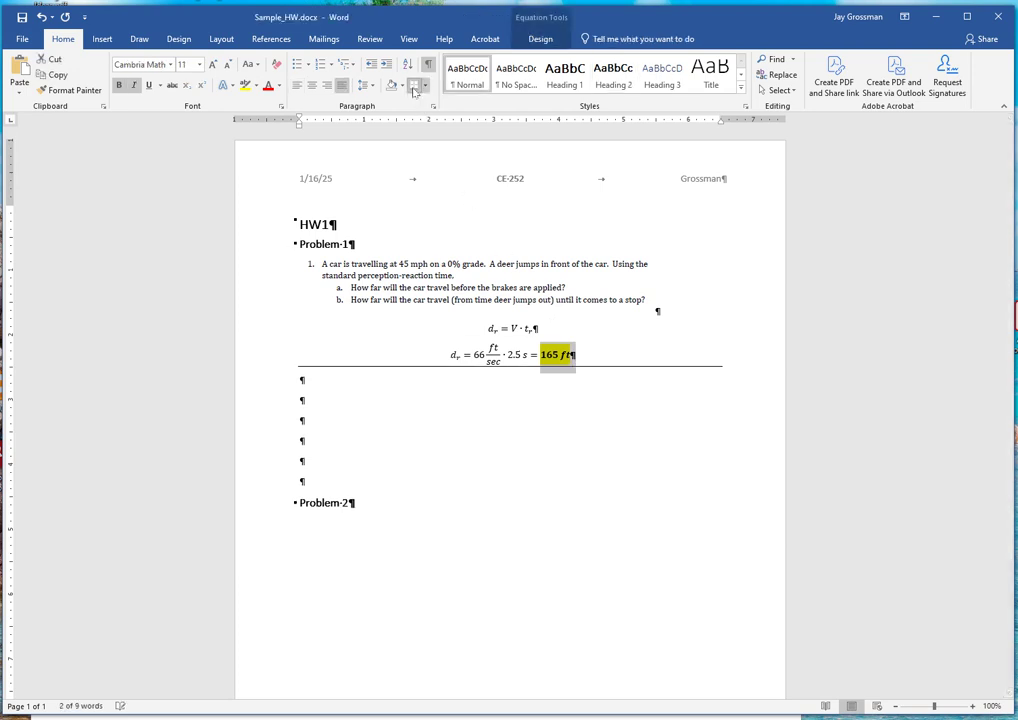
click(488, 478)
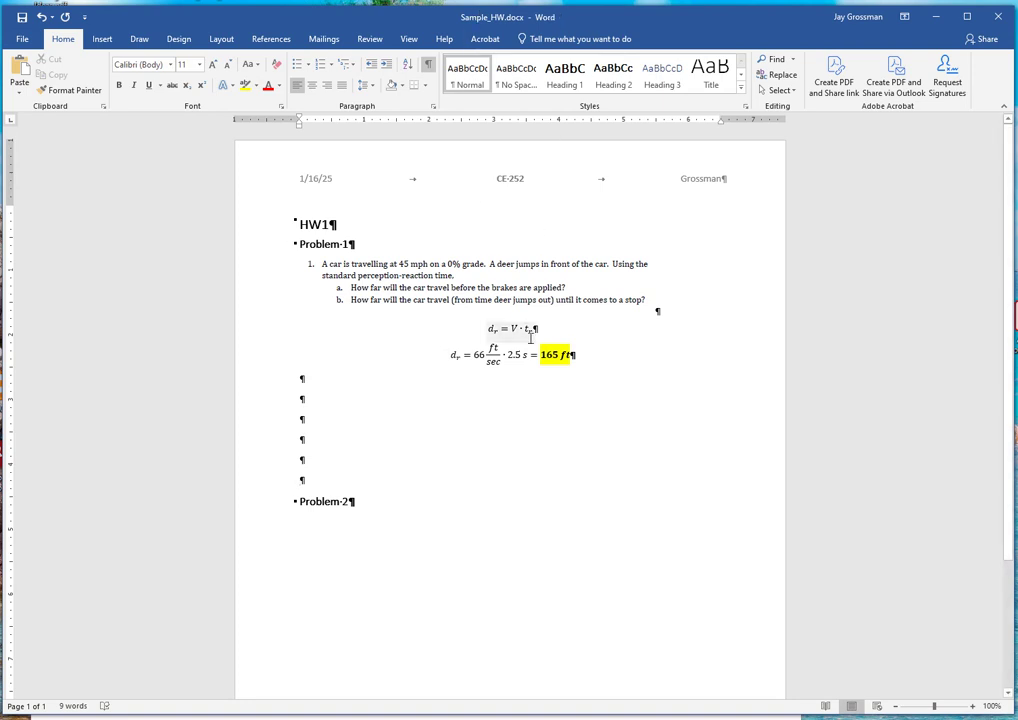
click(505, 354)
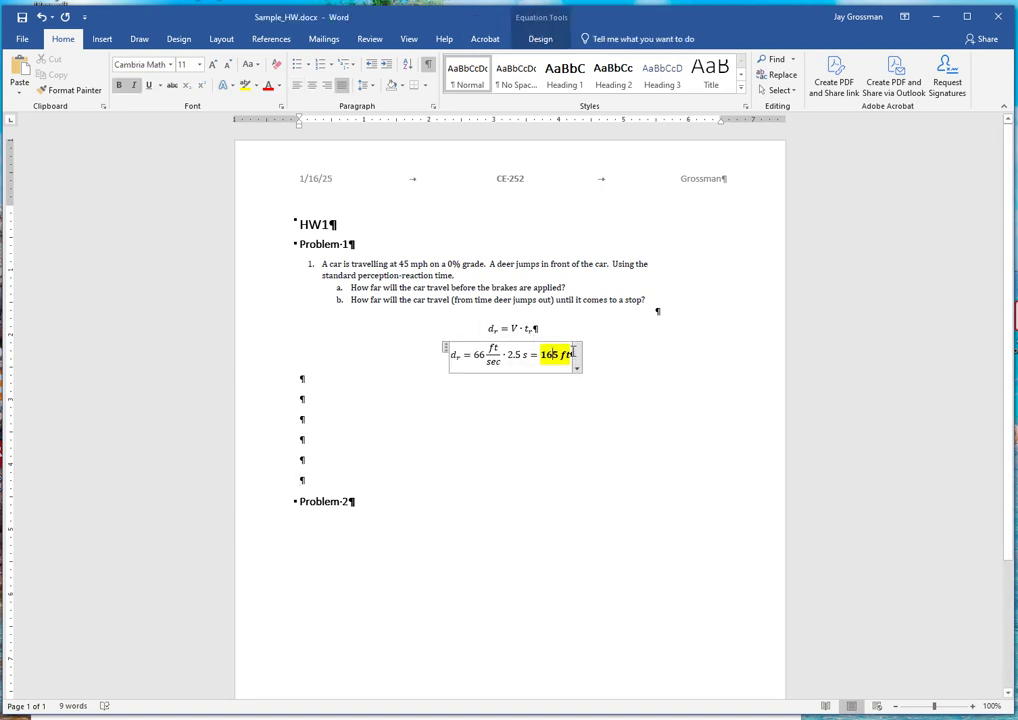
click(538, 39)
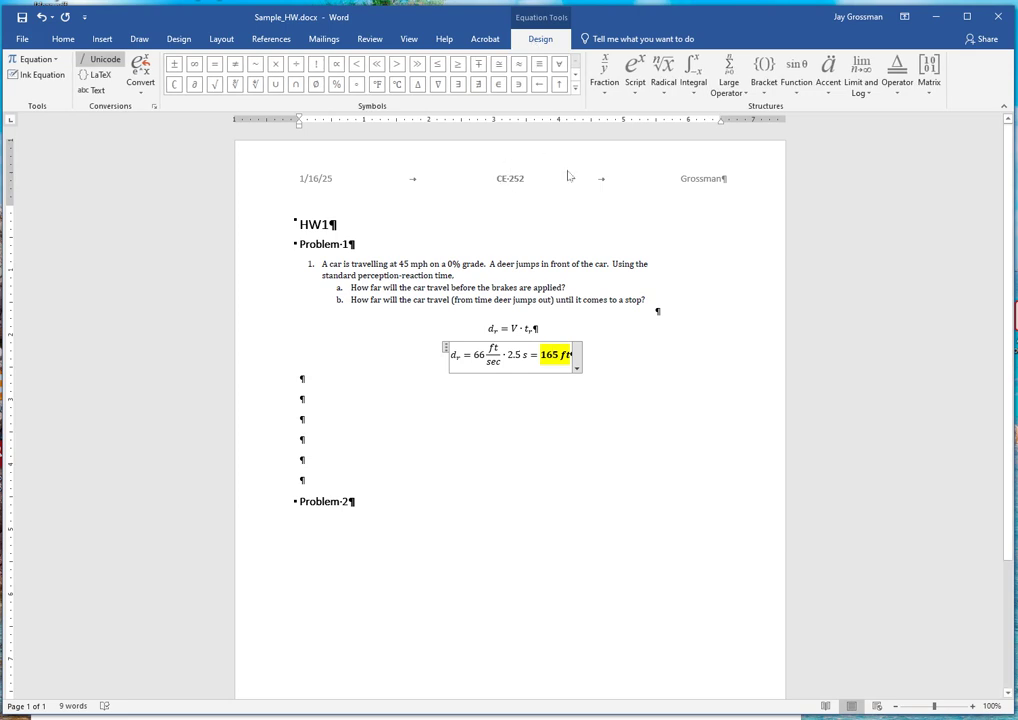
Add the label "b." in the paragraph below the 165 ft equation and insert a blank equation beneath it.
click(588, 374)
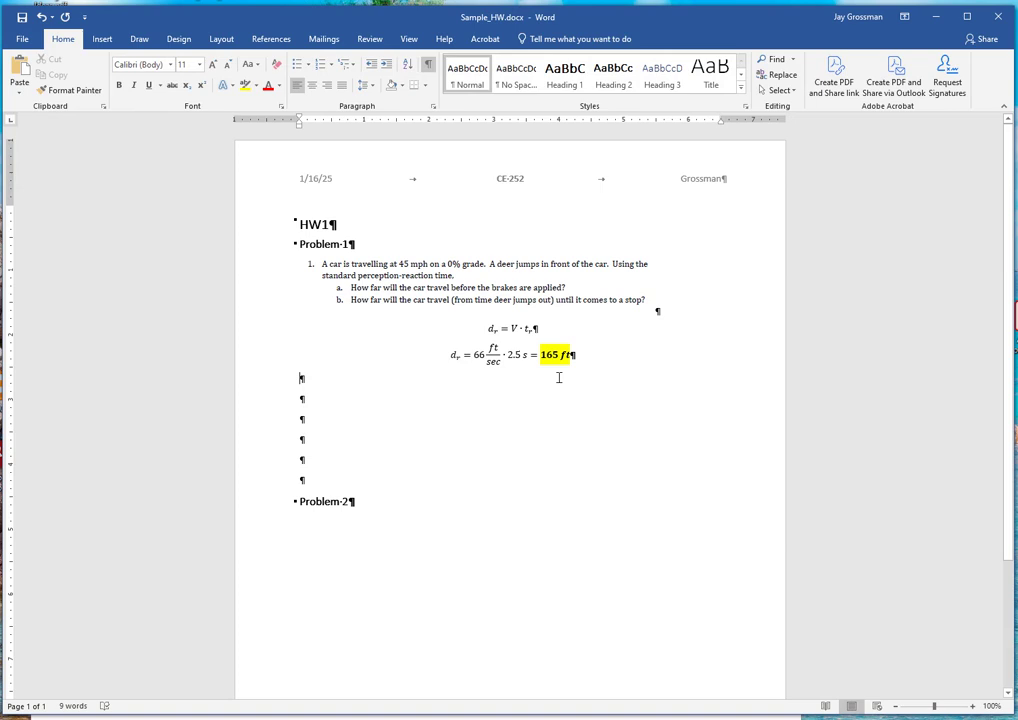
text(b.)
key(Return)
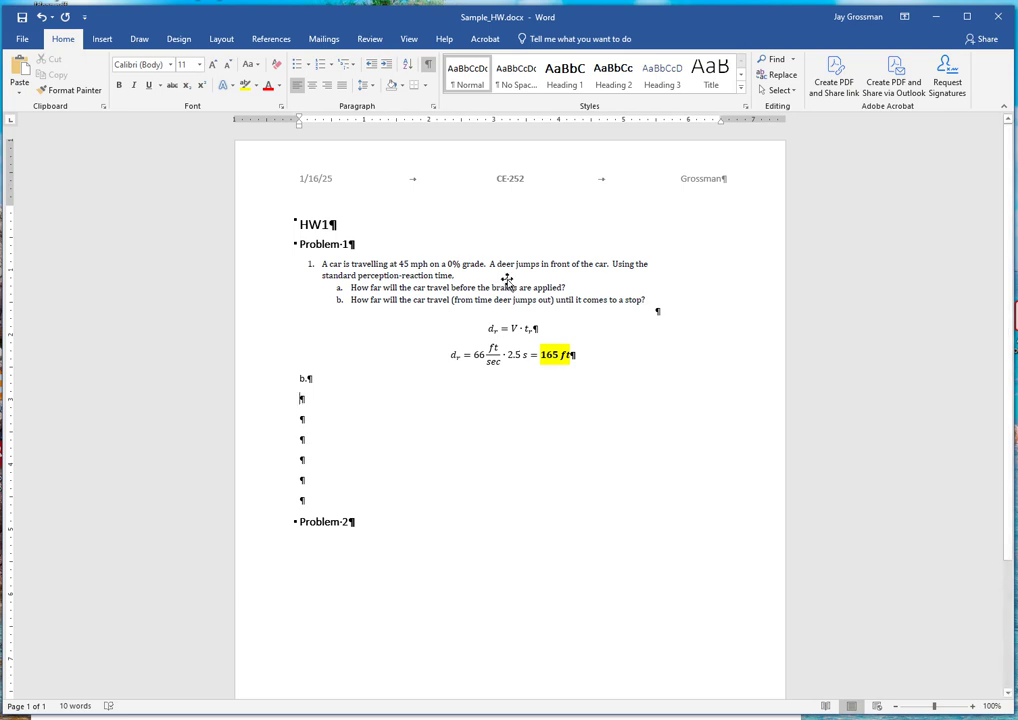
key(alt+equal)
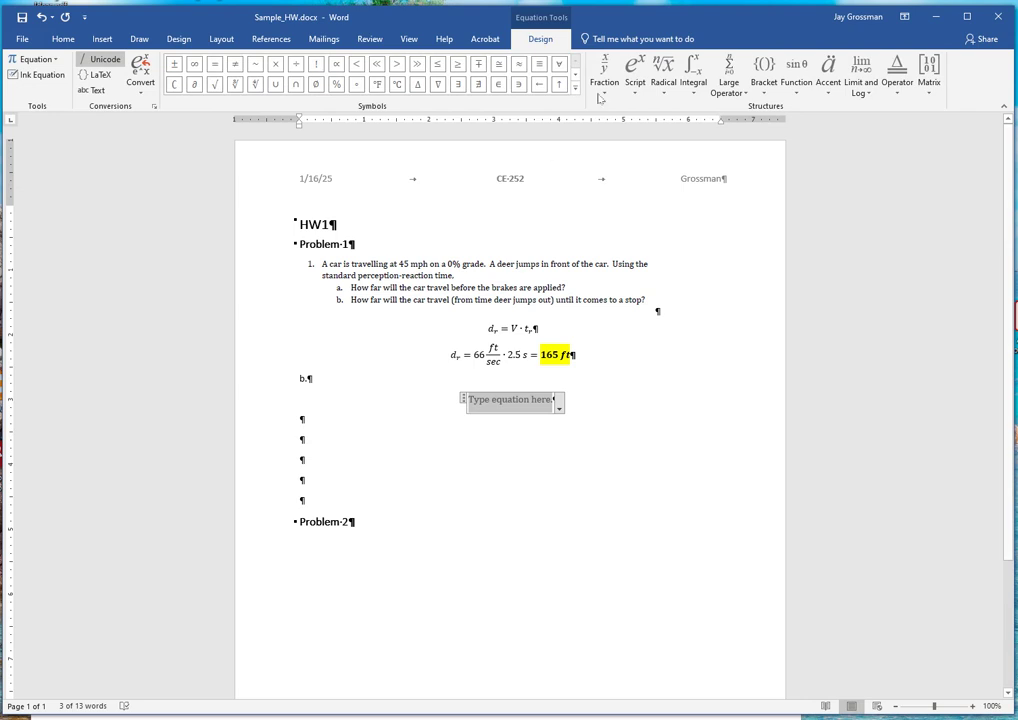
Start the part b equation with d subscript b =, using a subscript structure for the d term.
click(634, 72)
click(738, 173)
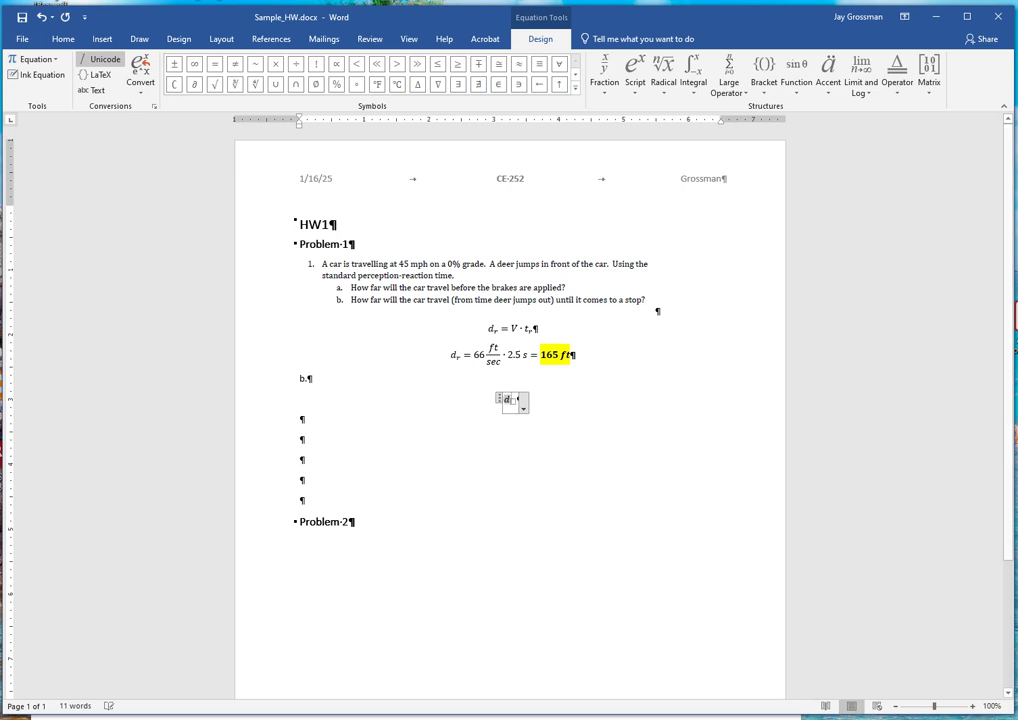
text(d)
key(Right)
text(b)
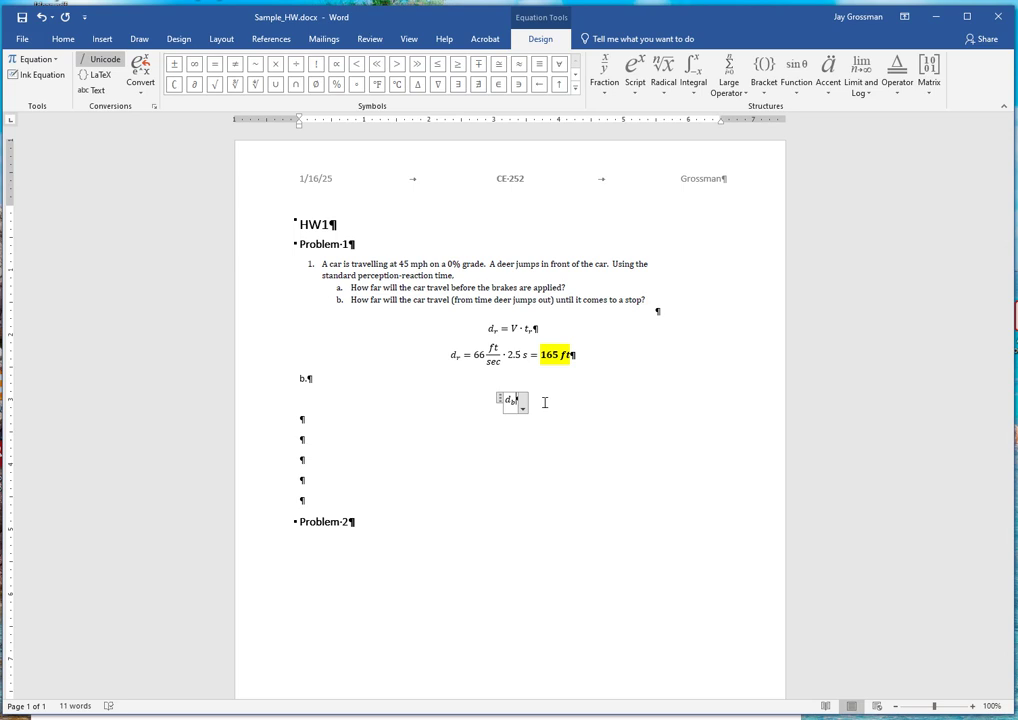
text(=)
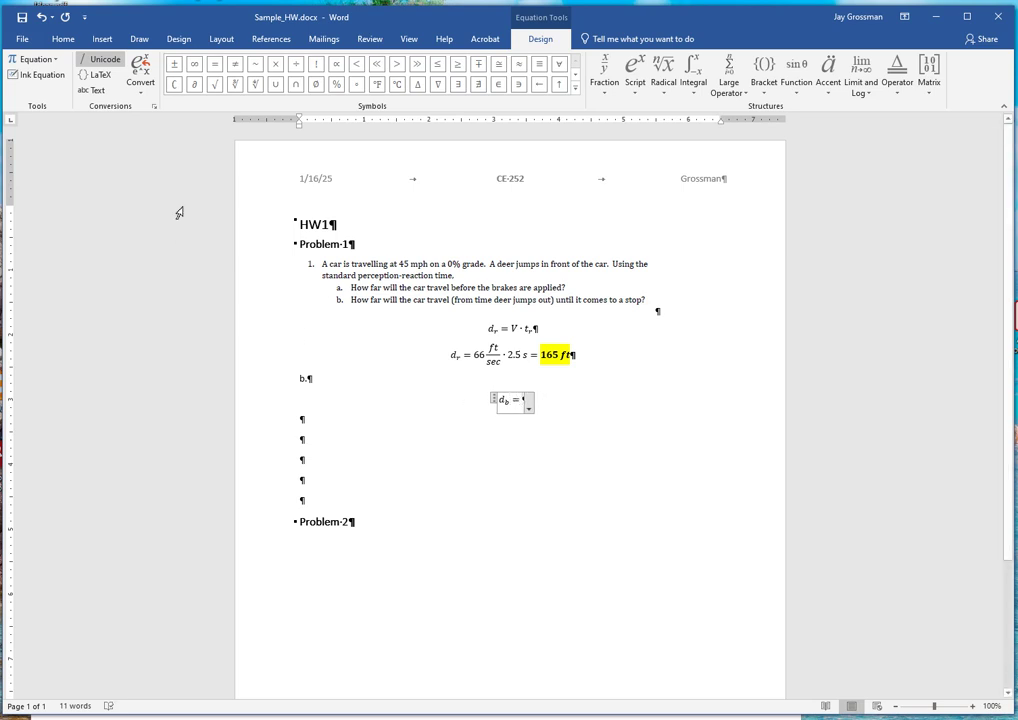
Add a stacked fraction after the equals sign and place an empty subscript-superscript structure in its numerator.
click(602, 93)
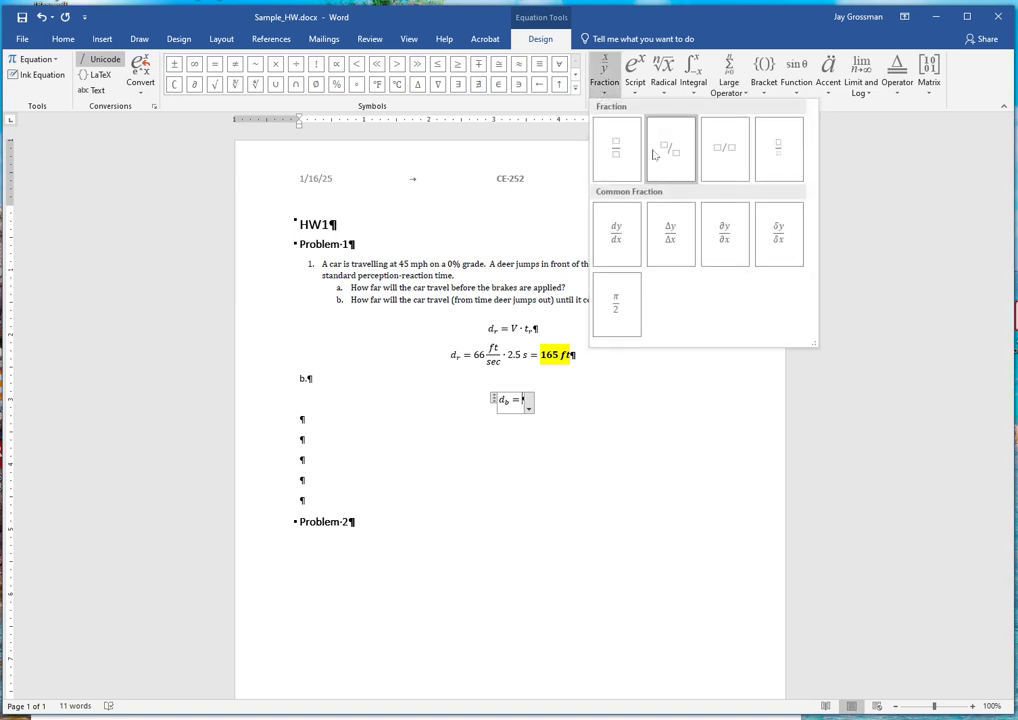
click(613, 149)
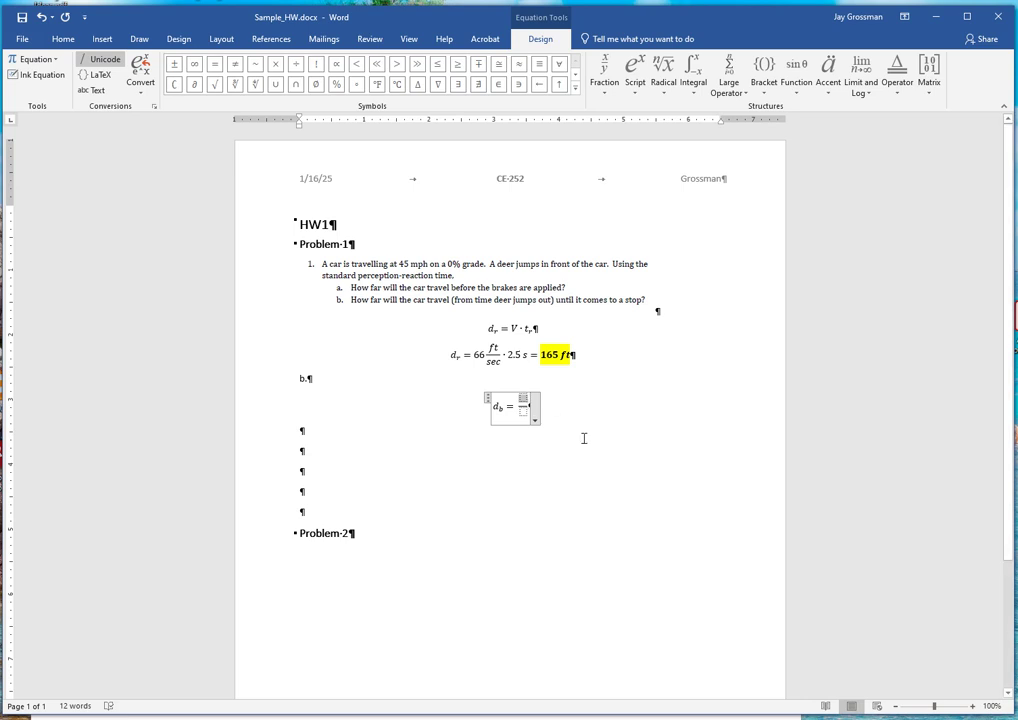
click(632, 88)
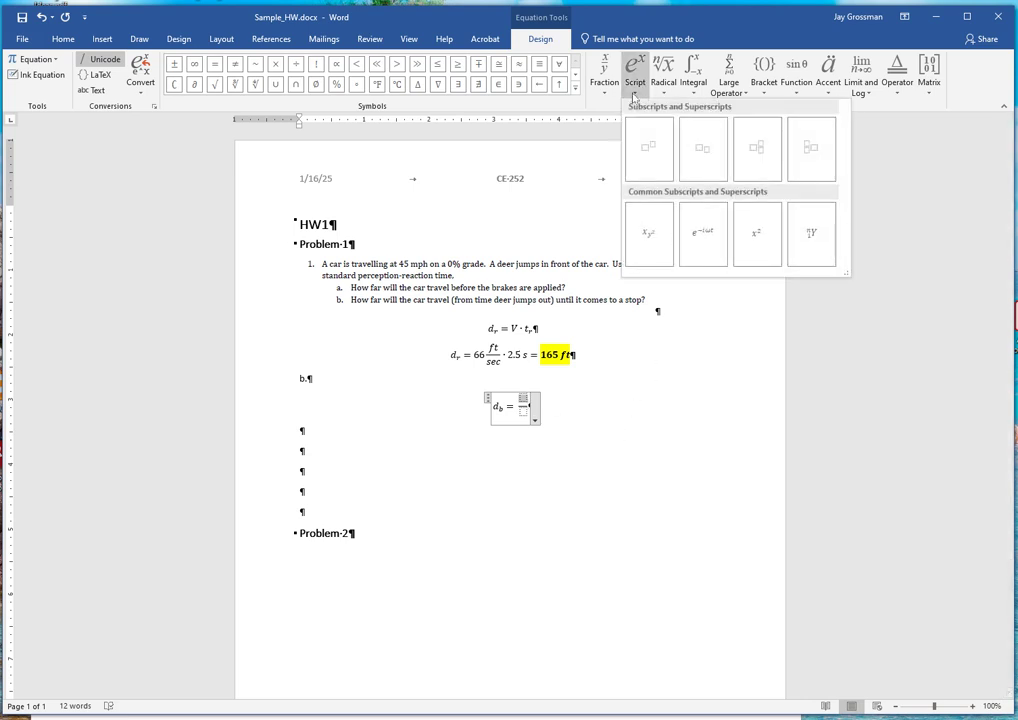
click(757, 150)
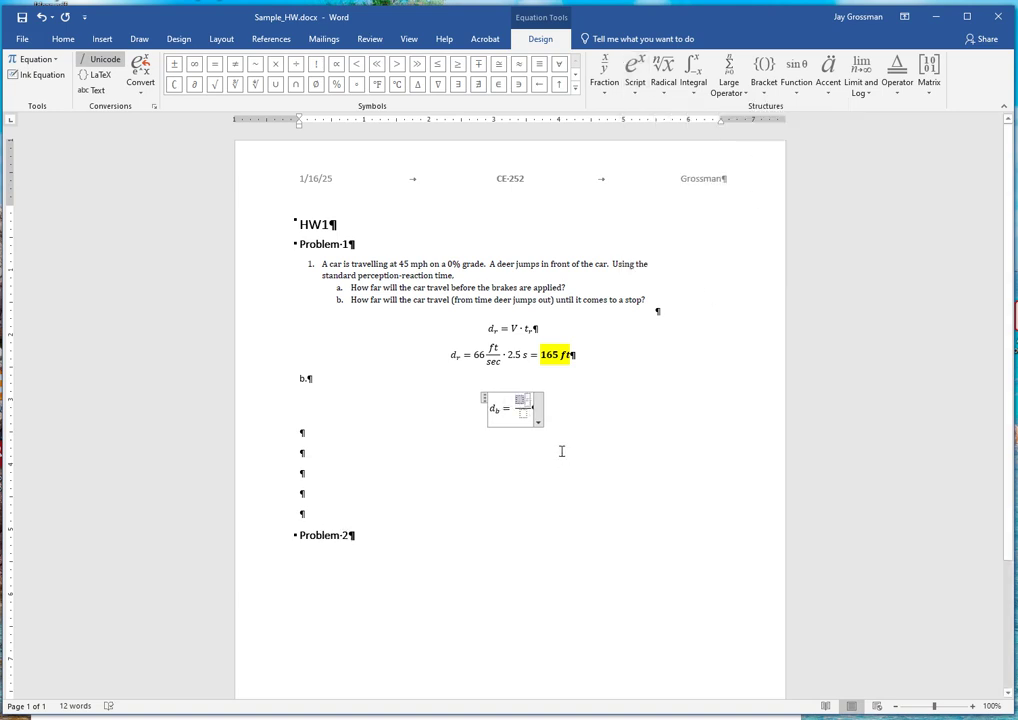
Fill the fraction's numerator in the part b equation with V, subscript 1 and superscript 2.
text(V^)
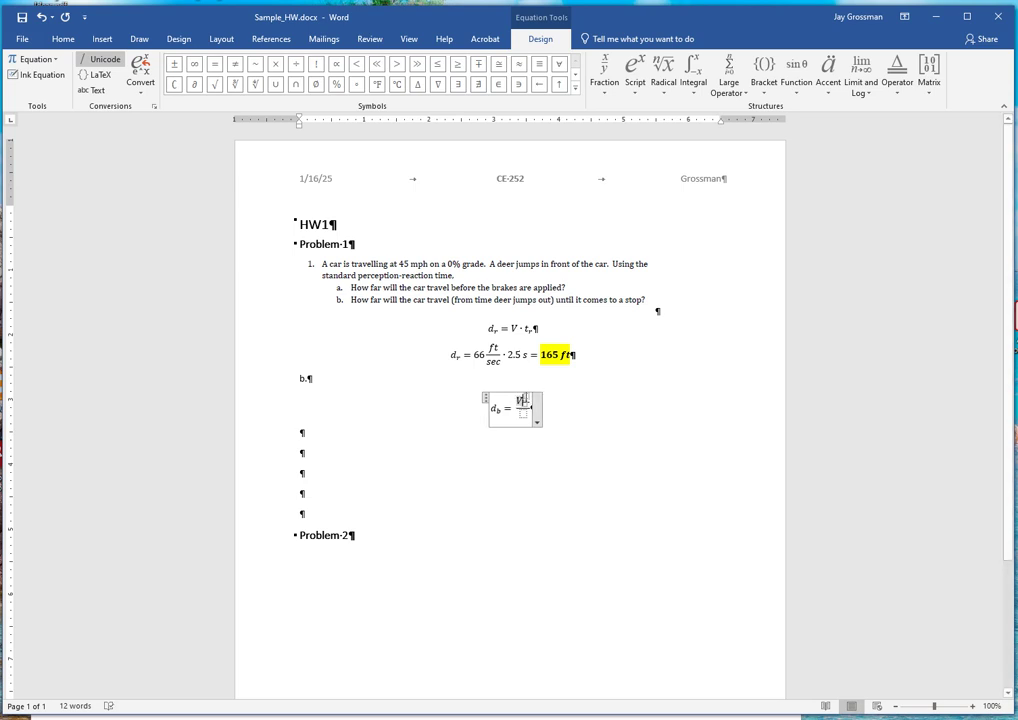
text(2)
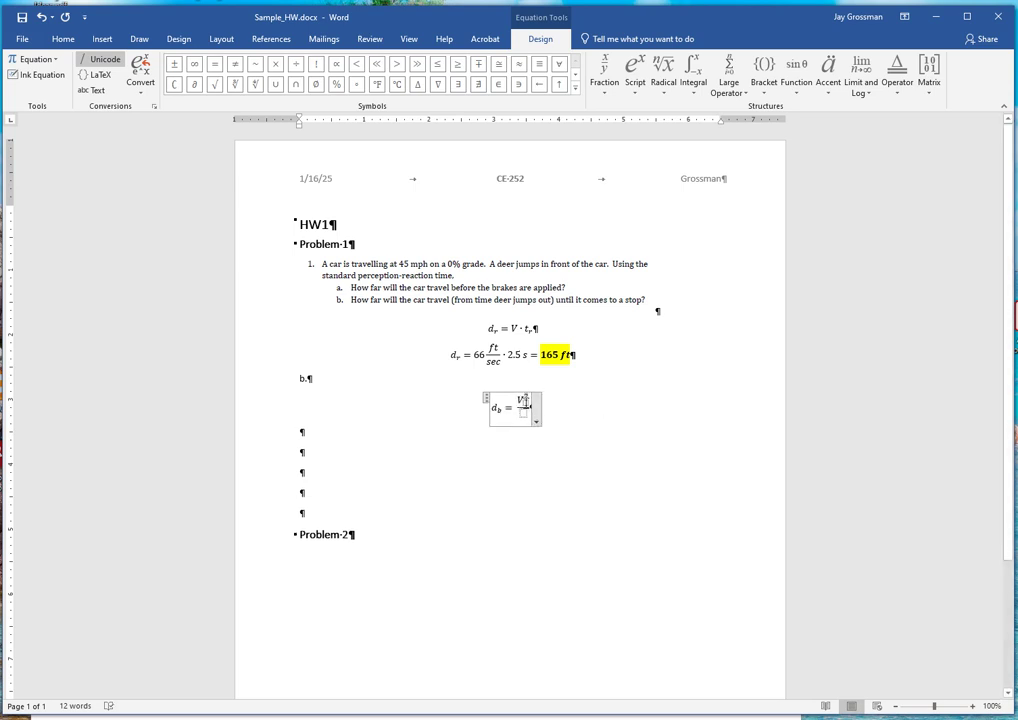
click(525, 403)
text(1^2)
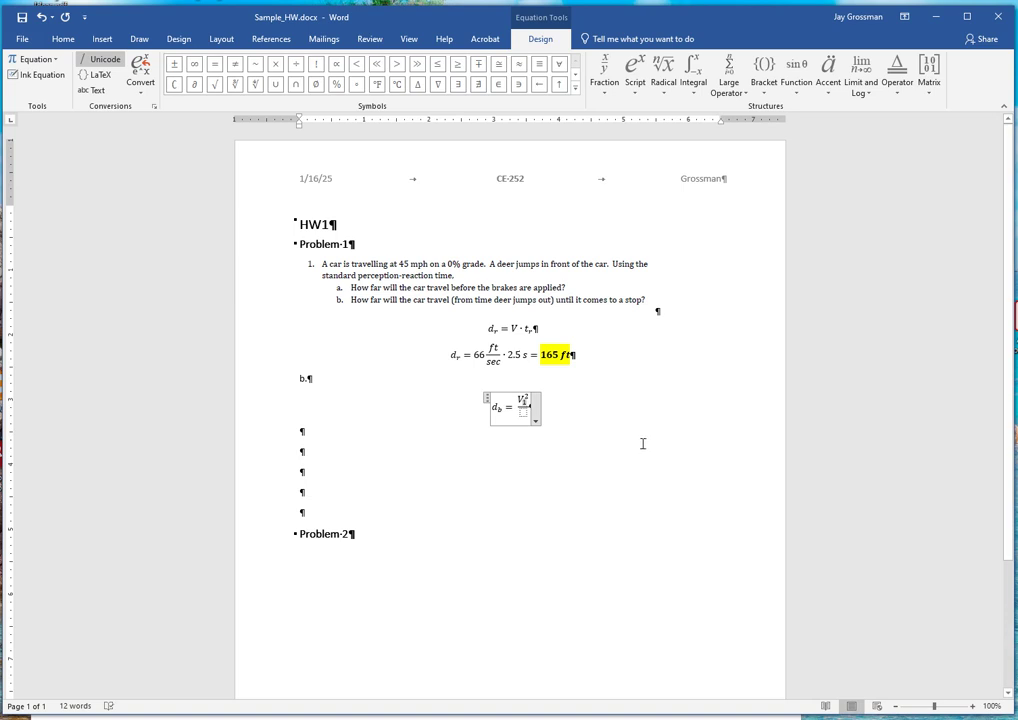
click(643, 437)
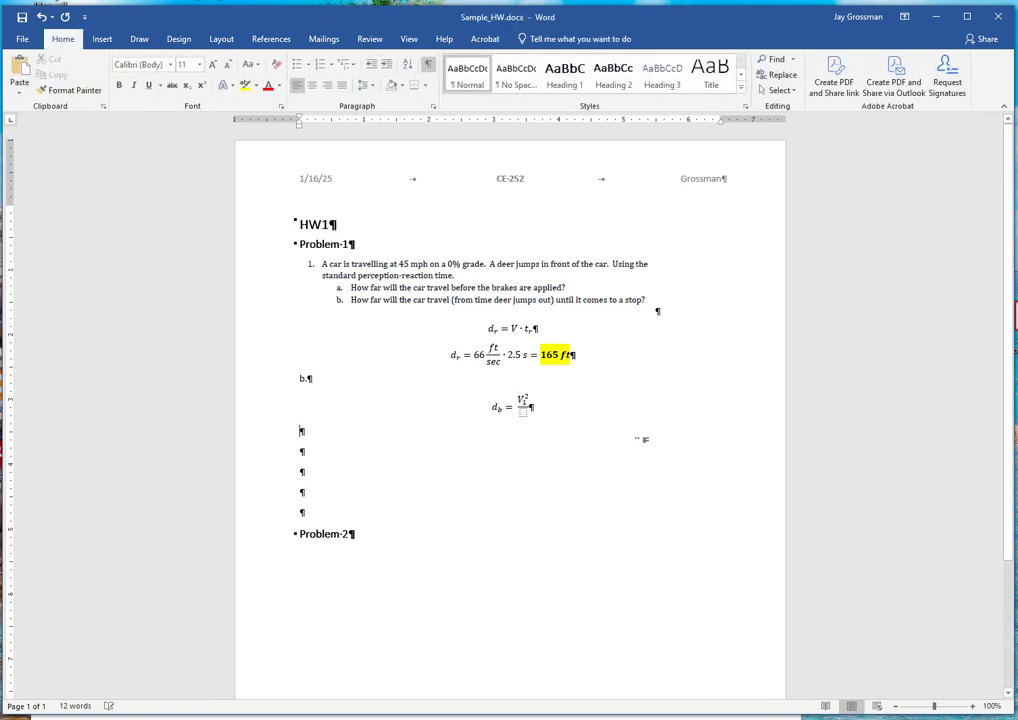
Enter 2g(0.35 ± G) as the denominator of the part b equation's fraction.
click(519, 416)
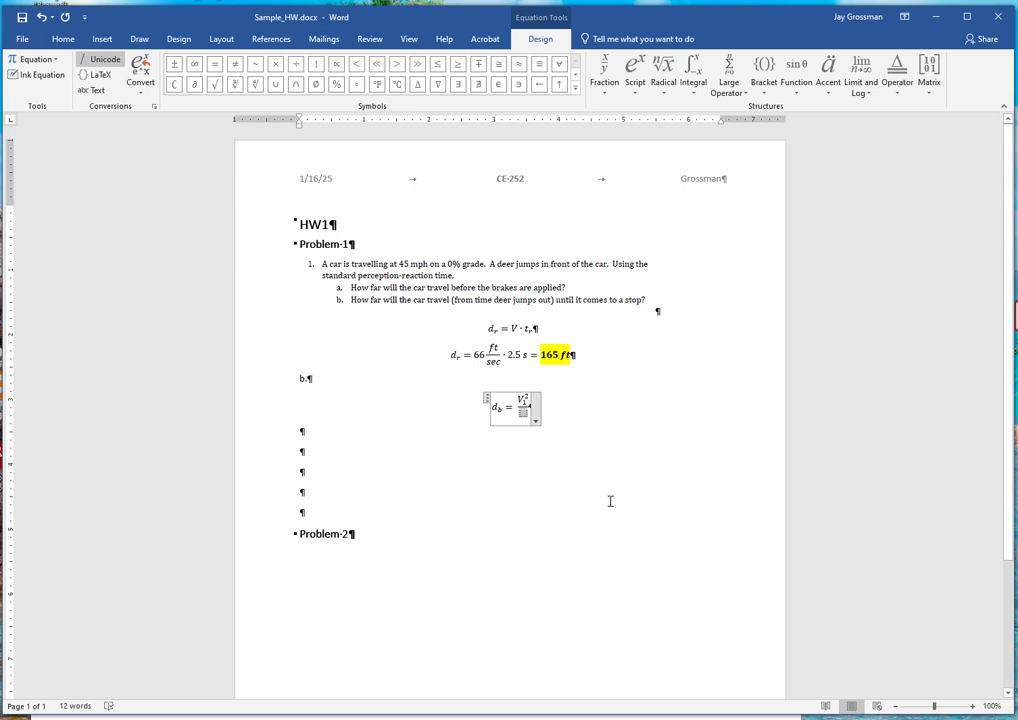
text(2g)
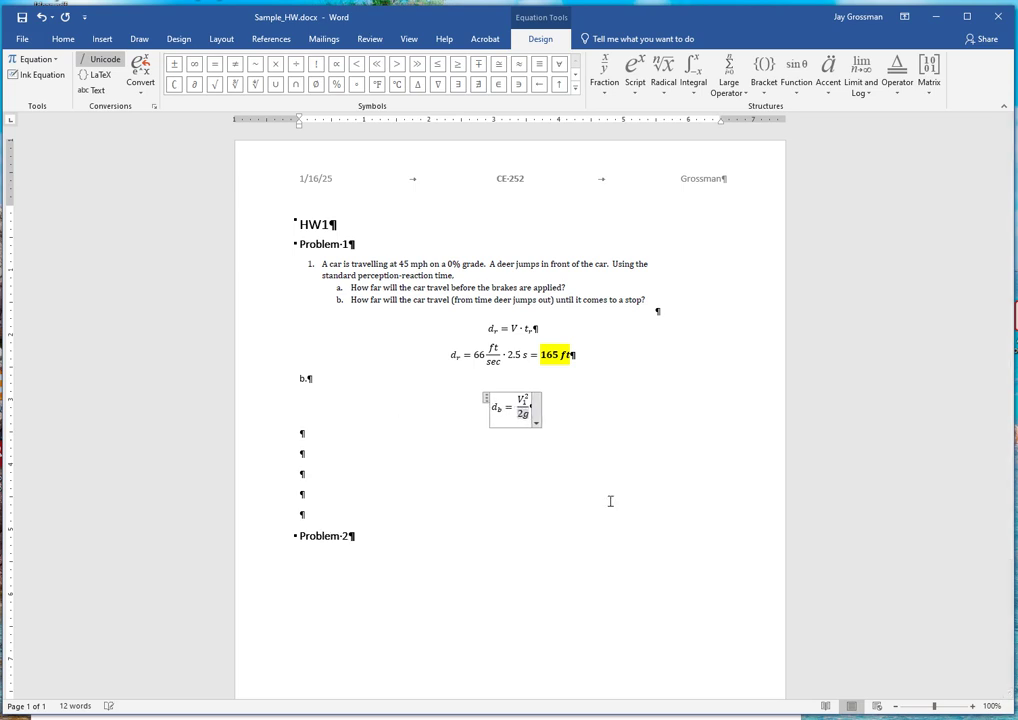
text(()
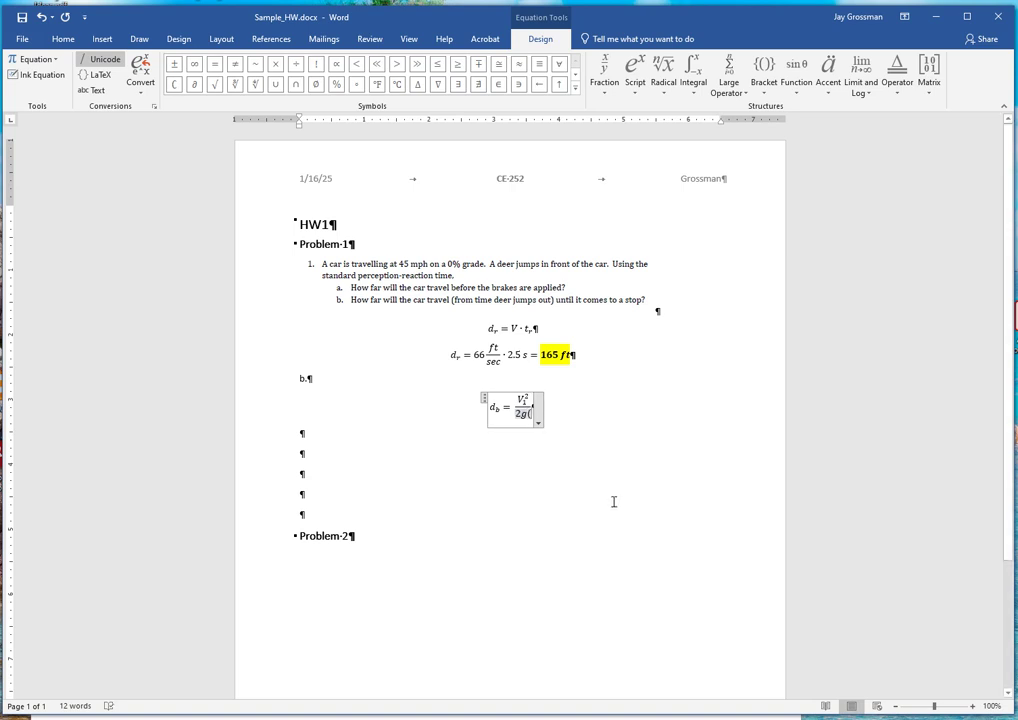
text(0.35)
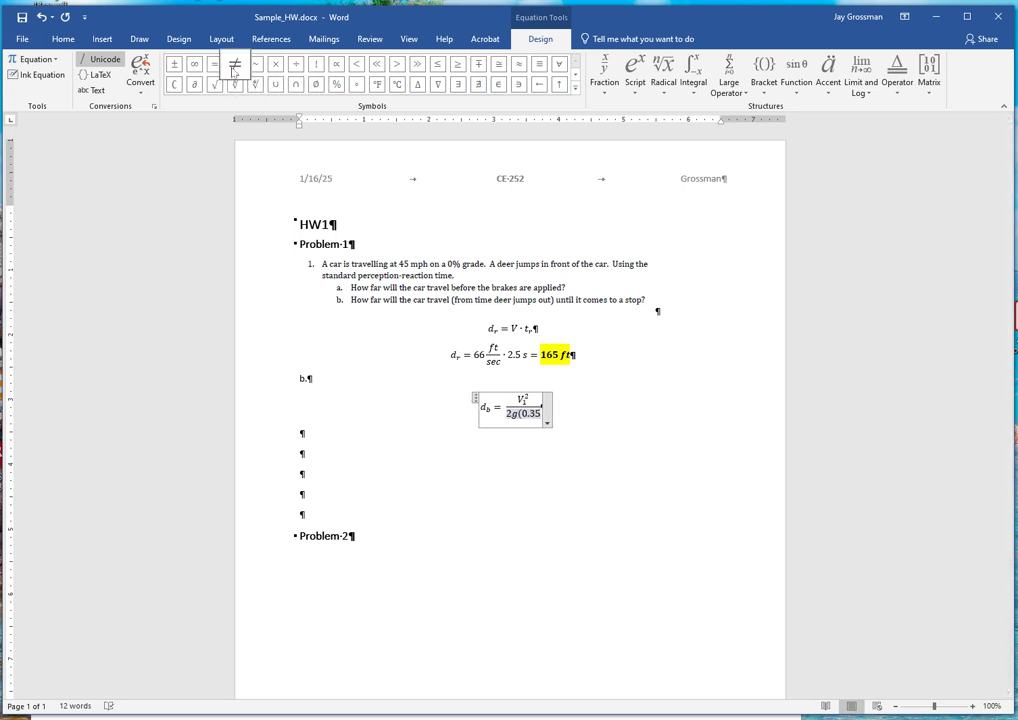
click(176, 65)
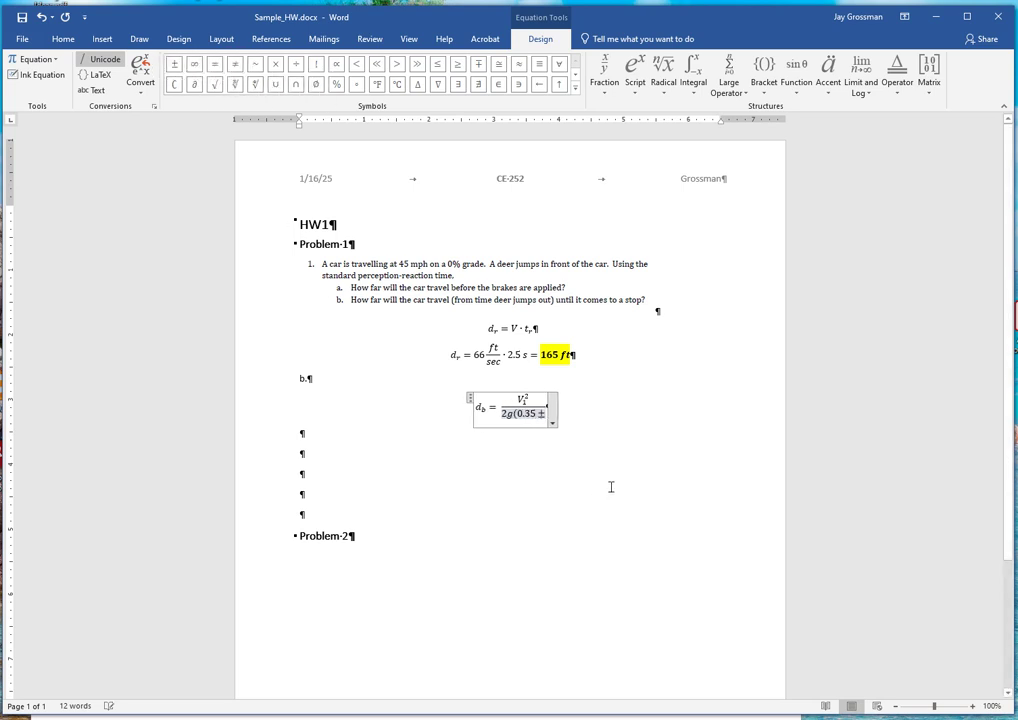
text(G))
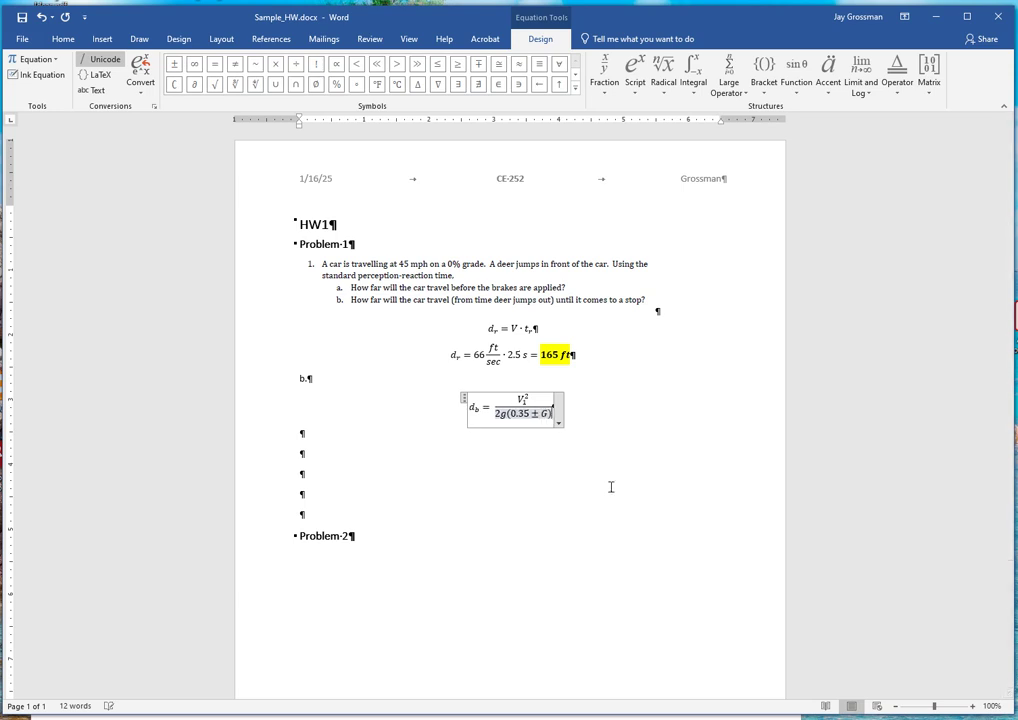
click(681, 475)
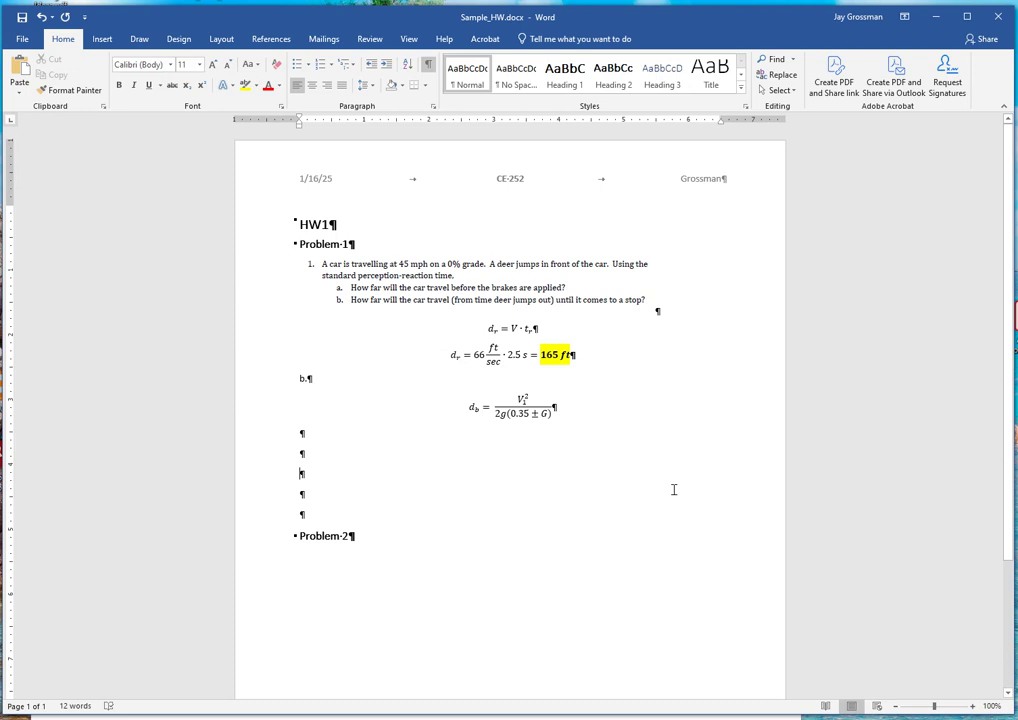
Duplicate the complete braking distance equation onto a new line directly below the original.
click(550, 408)
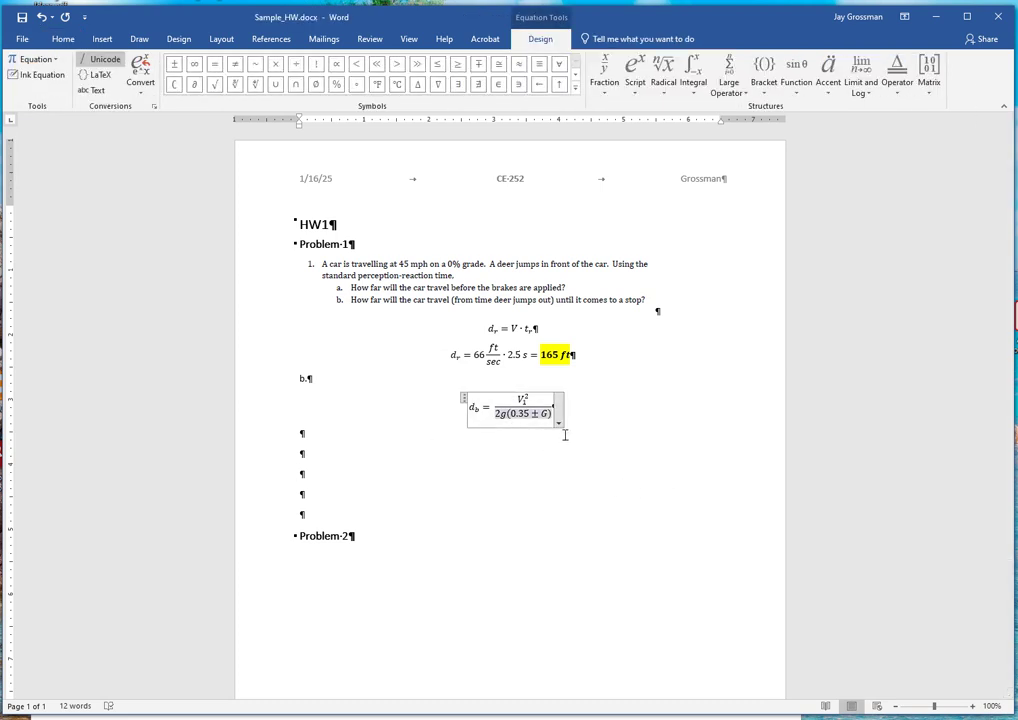
click(566, 436)
drag(558, 417, 465, 418)
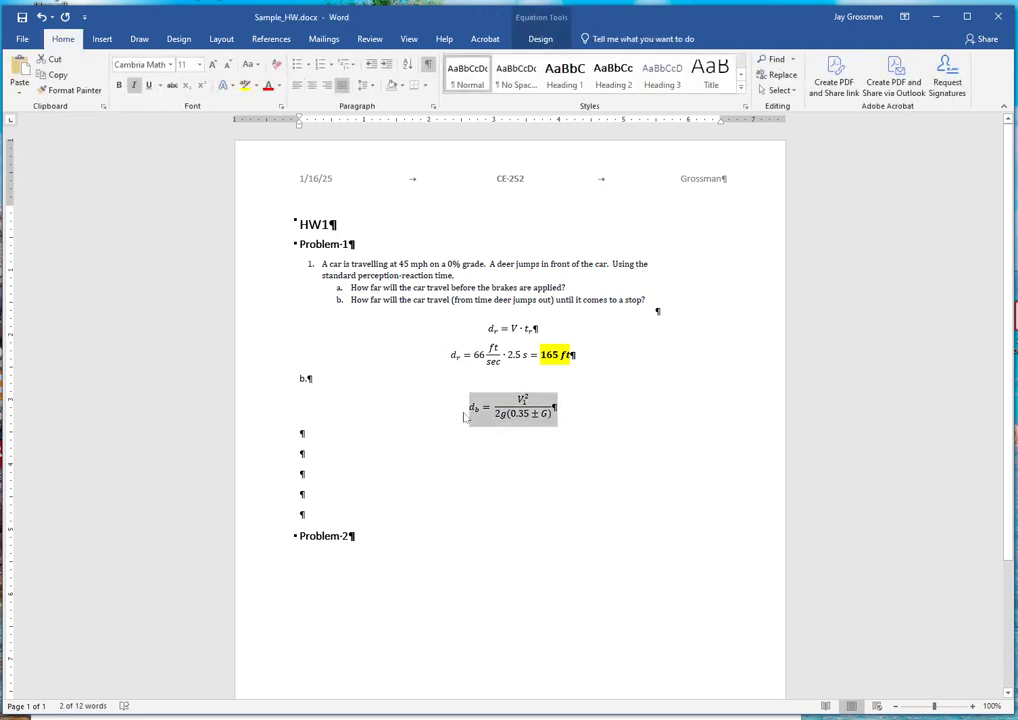
click(609, 418)
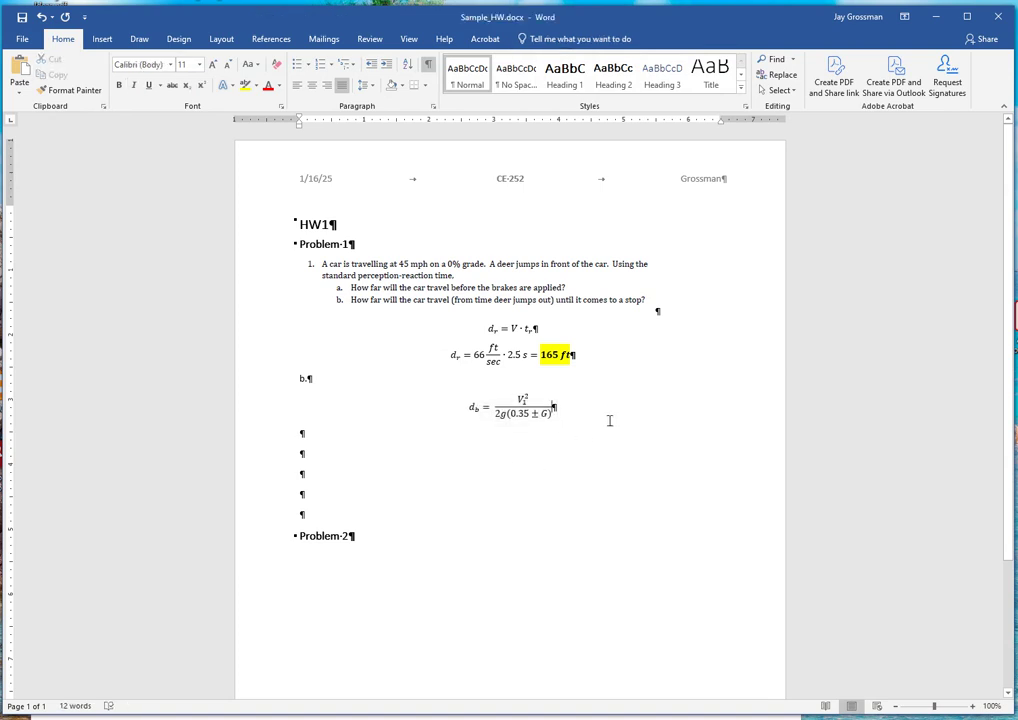
key(Return)
key(ctrl+v)
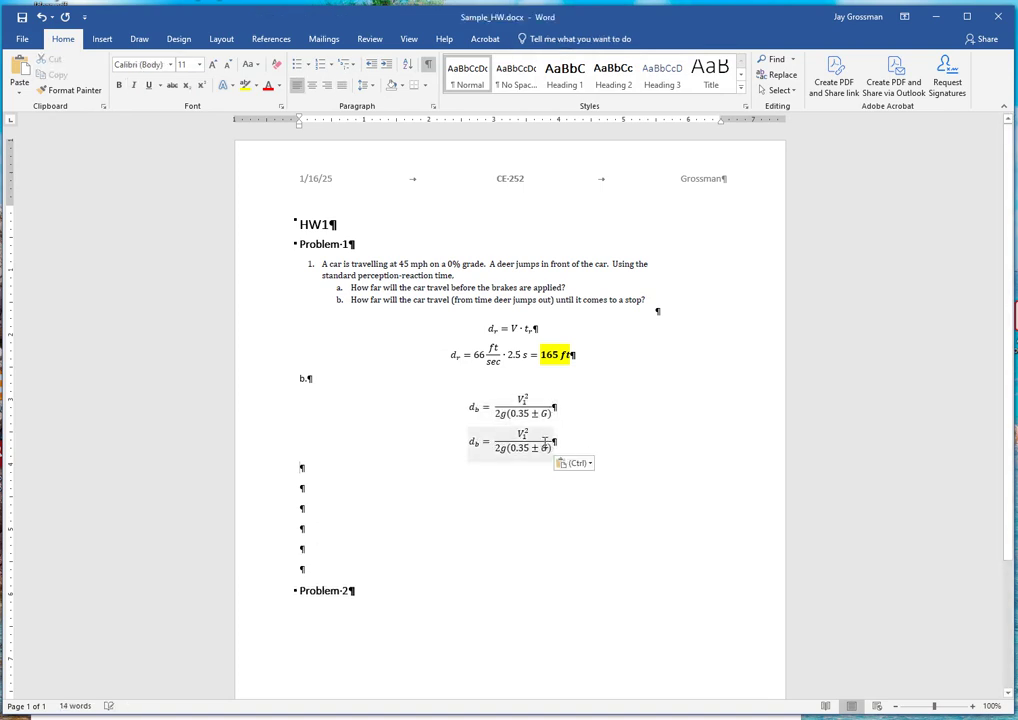
Replace V with 66 in the copied equation's numerator and clear the subscript 1, keeping the square.
click(522, 435)
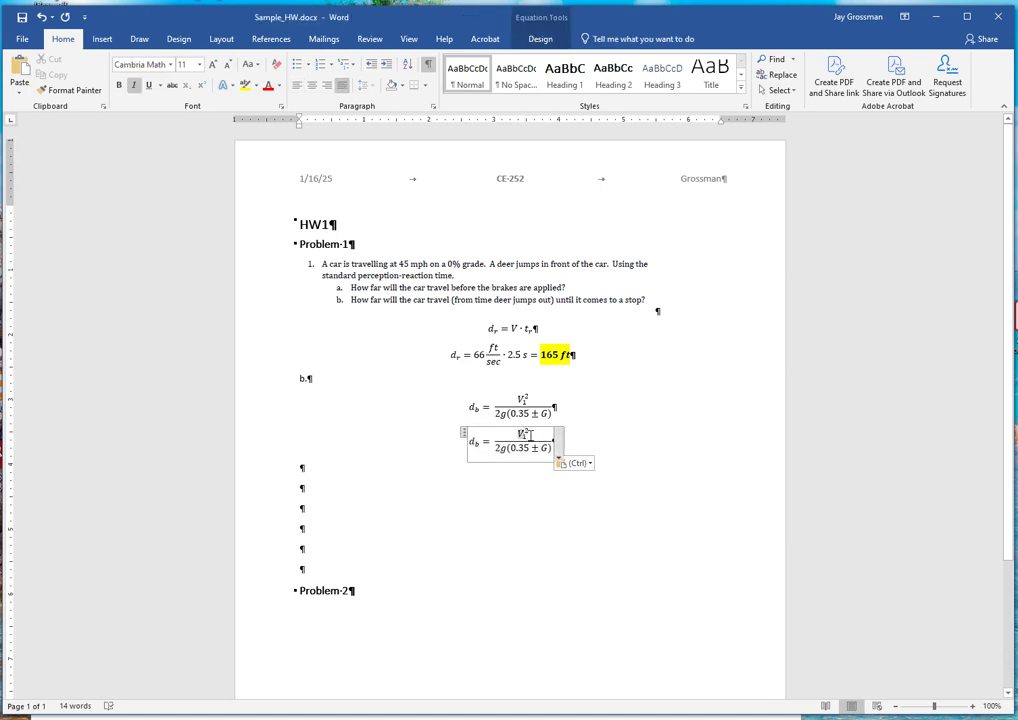
drag(531, 437, 520, 436)
key(BackSpace)
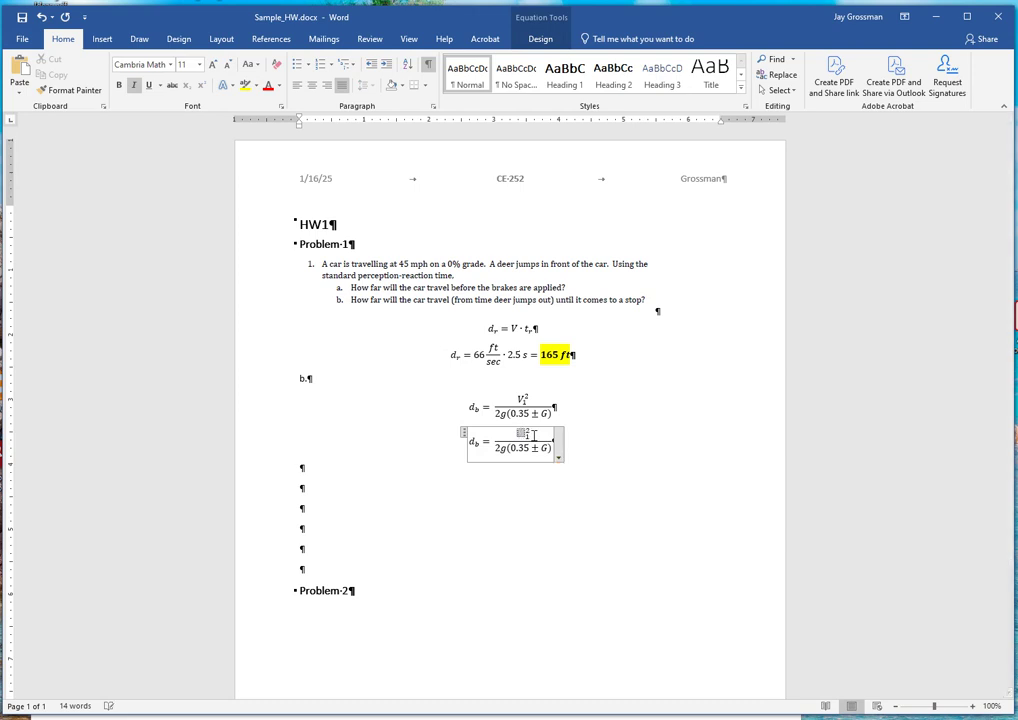
text(66)
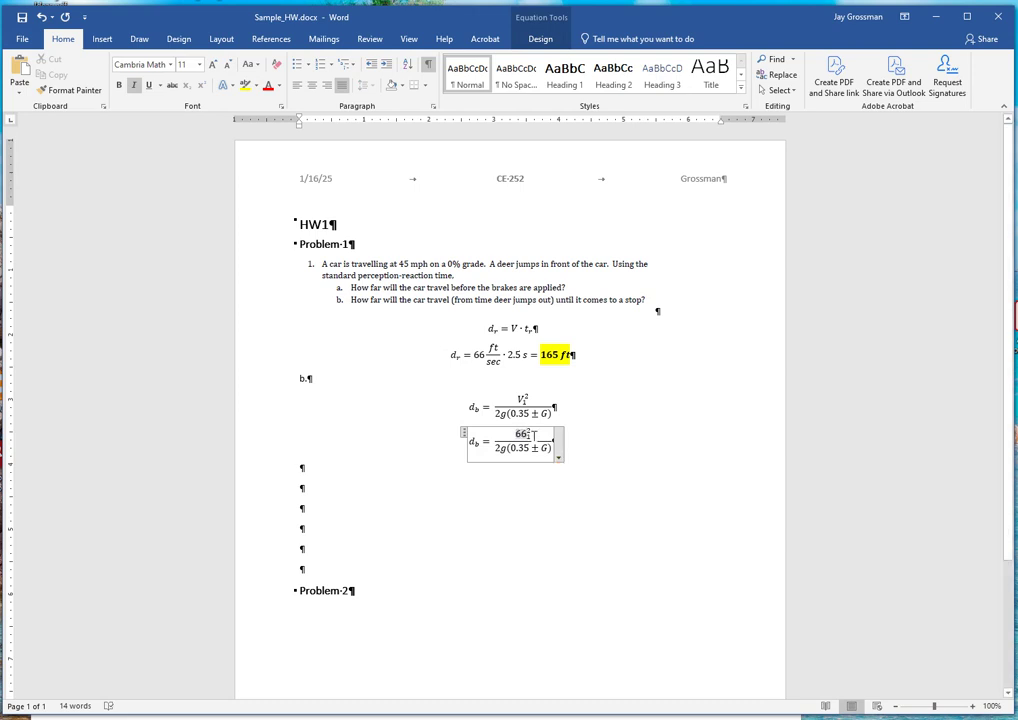
click(543, 440)
key(BackSpace)
click(529, 468)
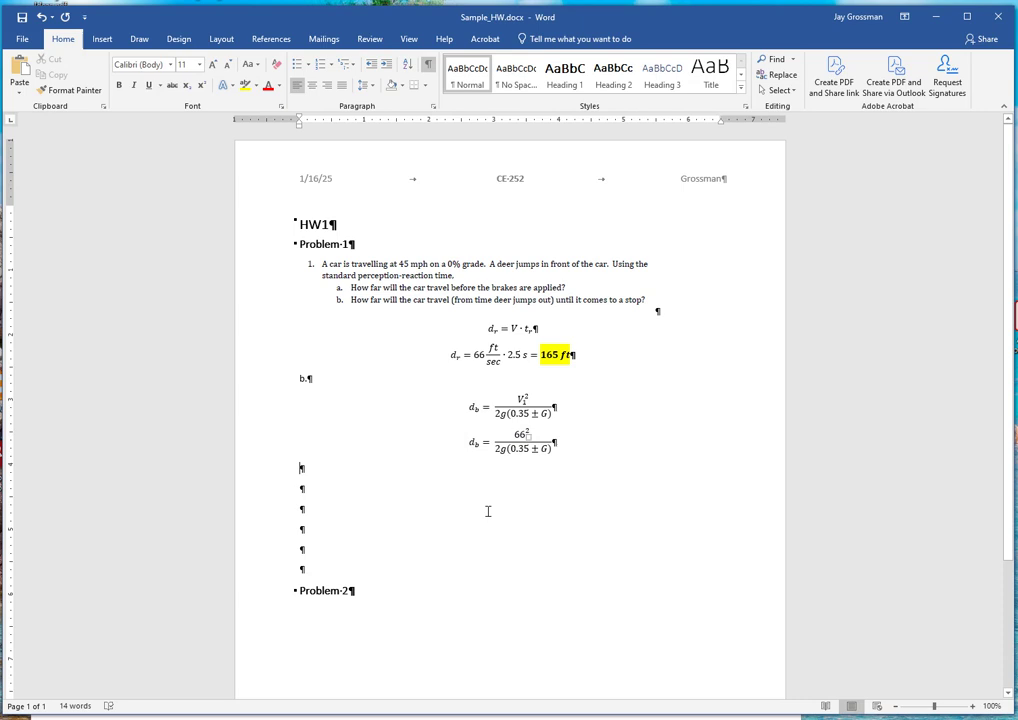
Replace g in the copied equation's denominator with (32.2 ft/s²), using a superscript structure for the squared seconds.
click(518, 462)
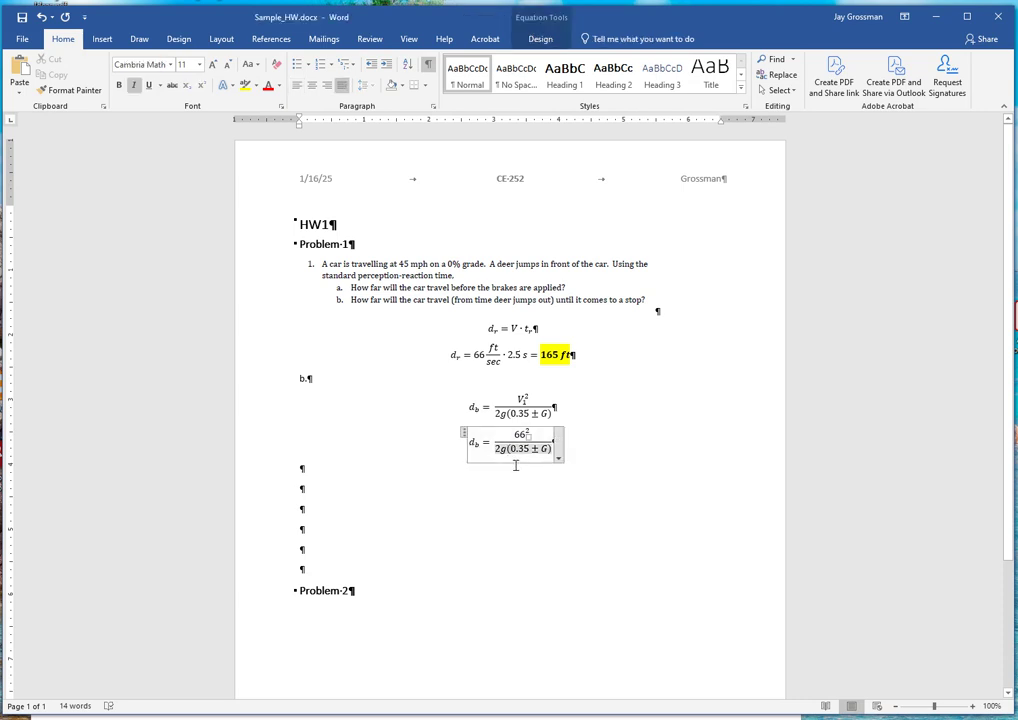
key(BackSpace)
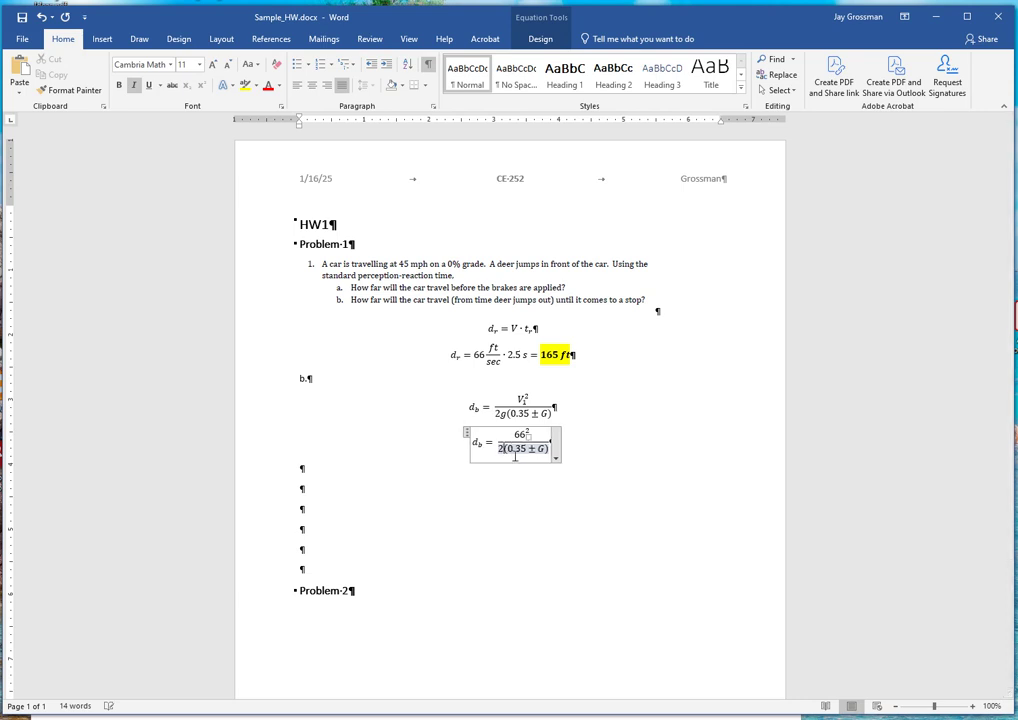
text((32.2))
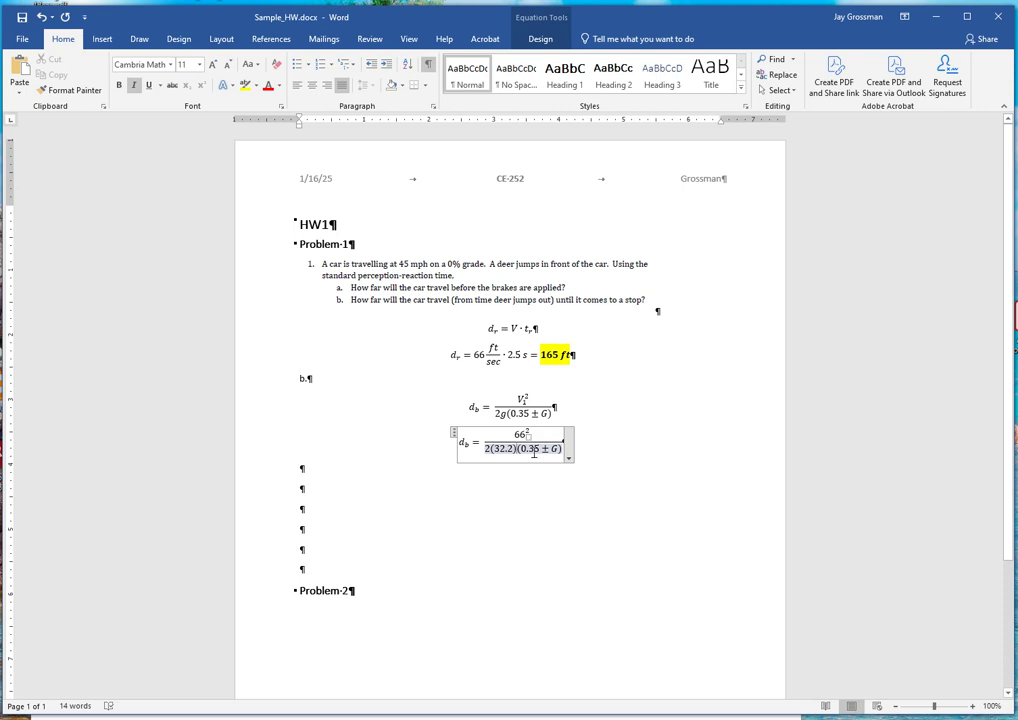
text(ft)
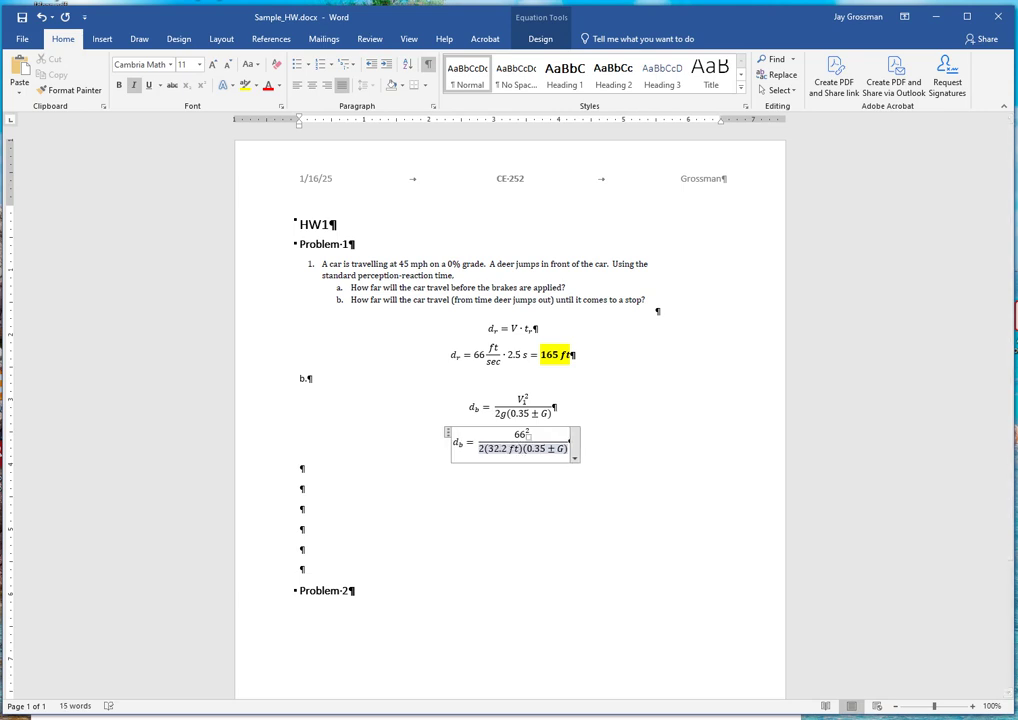
text(/)
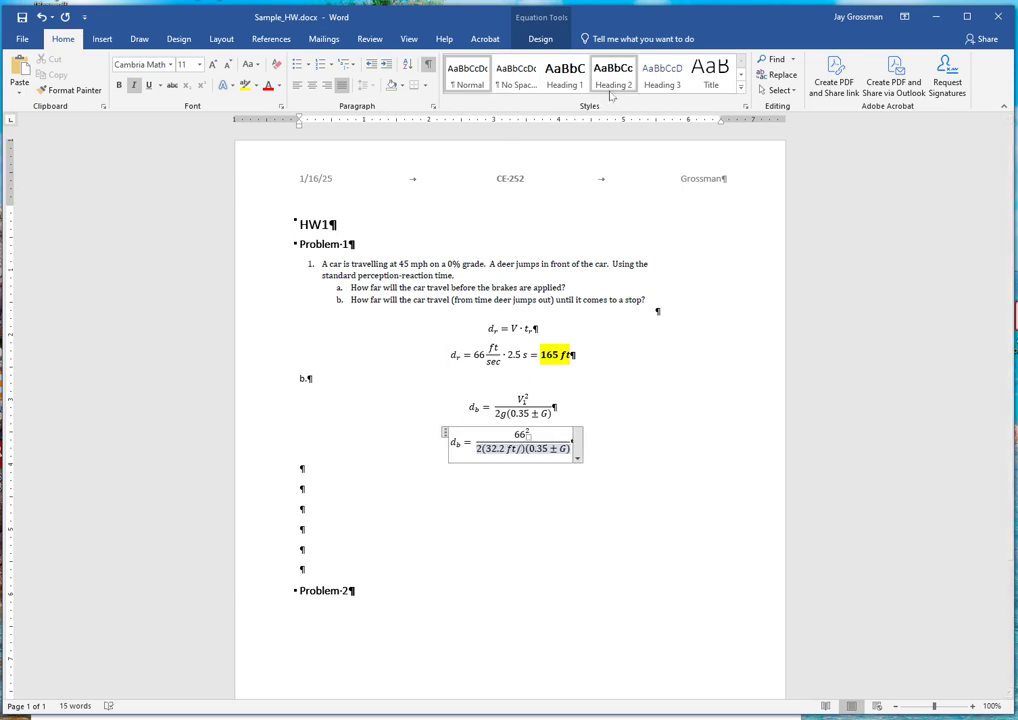
click(538, 40)
click(634, 75)
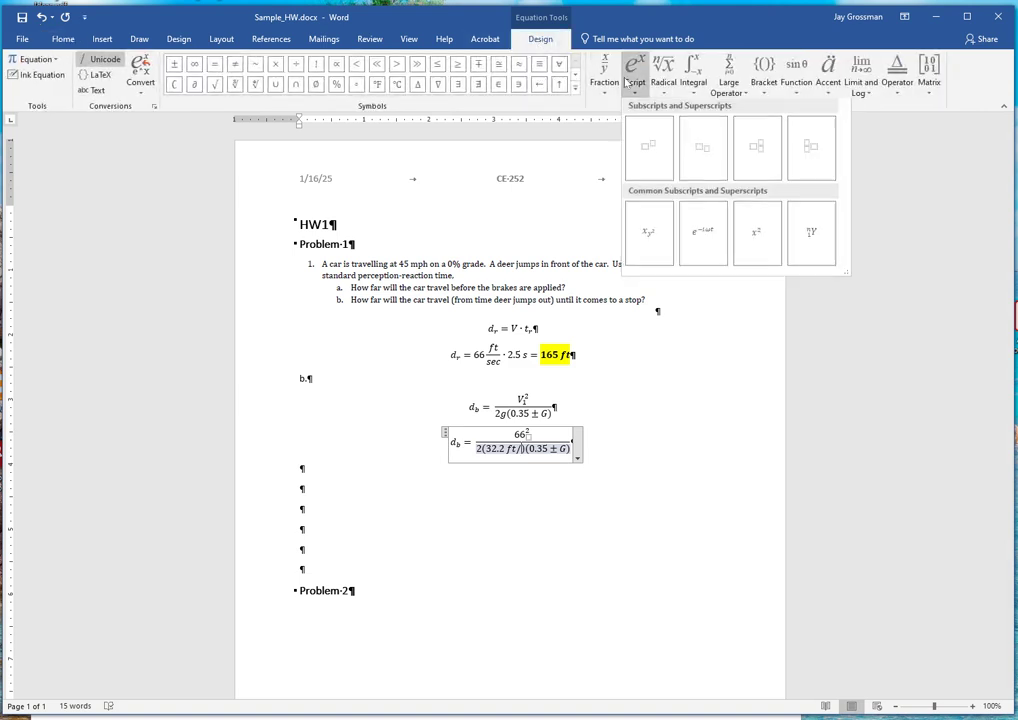
click(661, 163)
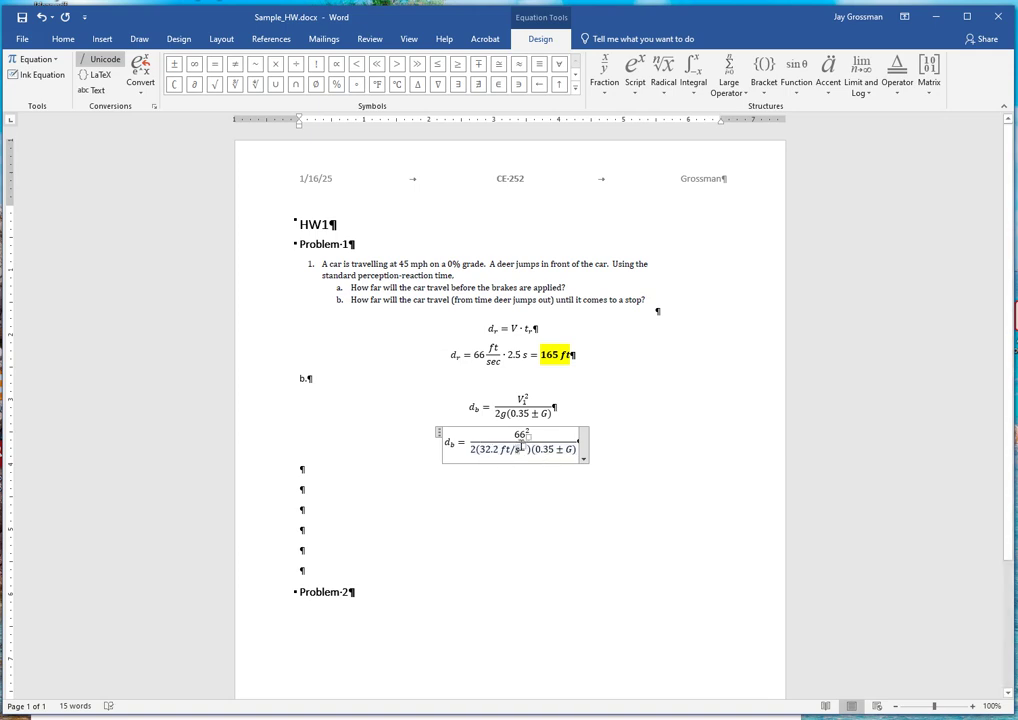
text(s)
key(Right)
text(2)
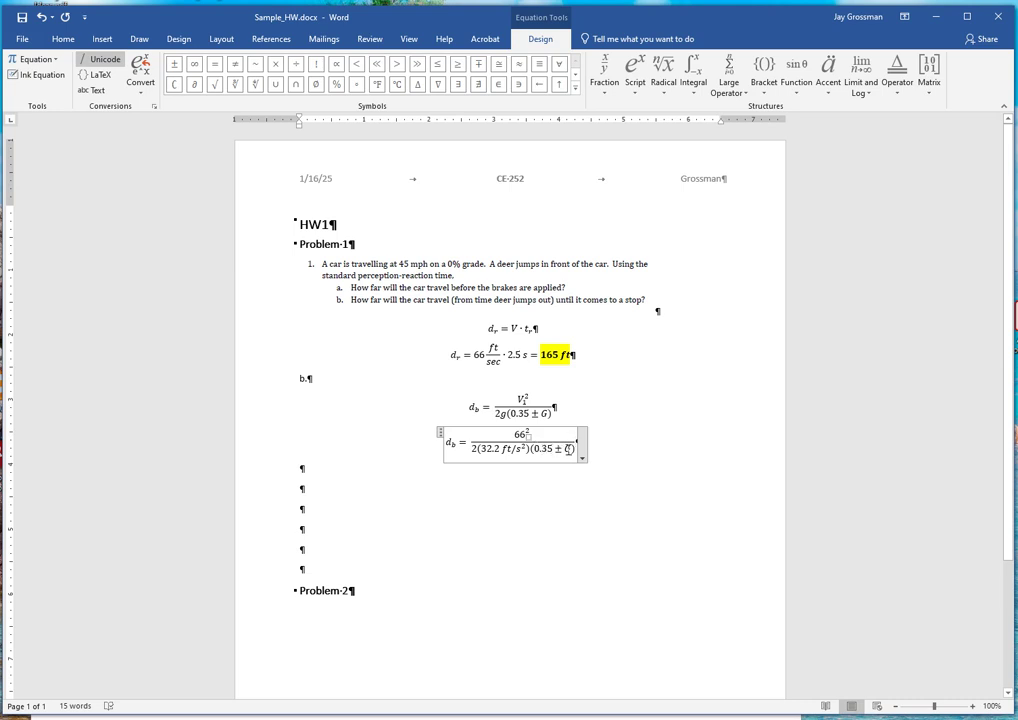
Replace G with 0 in the copied equation's denominator.
click(571, 455)
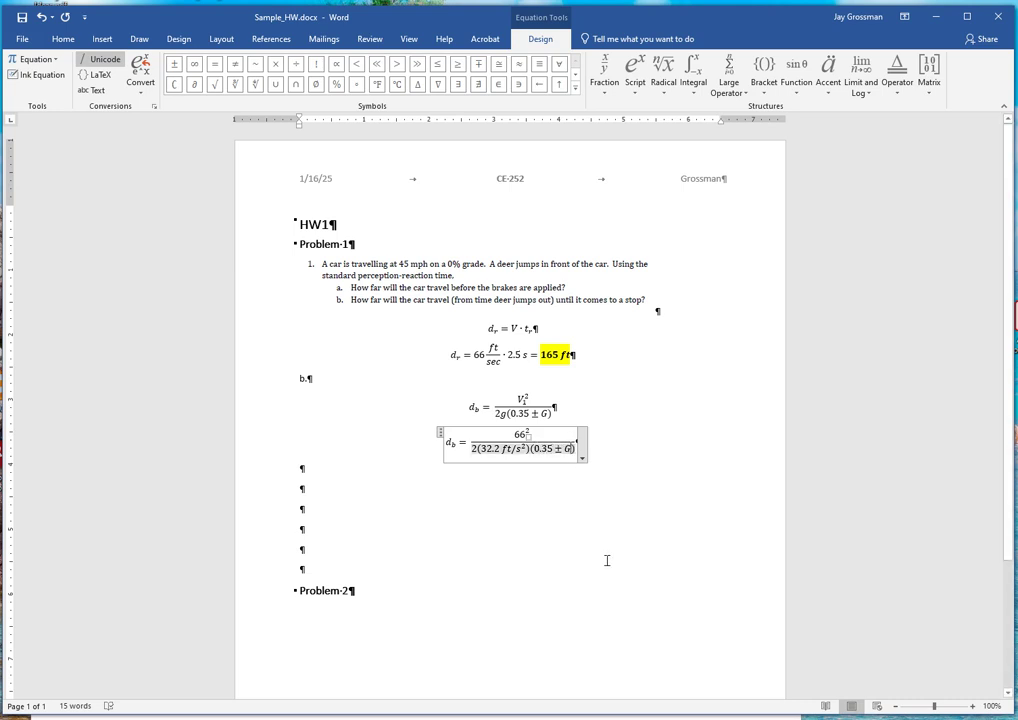
key(BackSpace)
text(0)
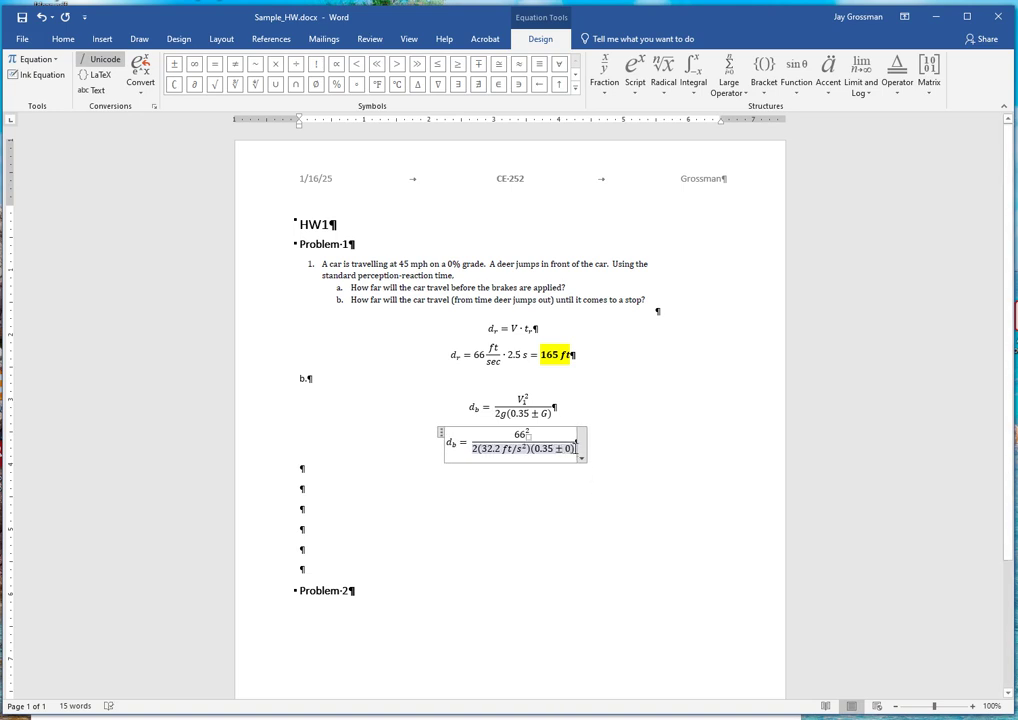
Append the result = 193.3 ft after the fraction in the copied equation.
key(Right)
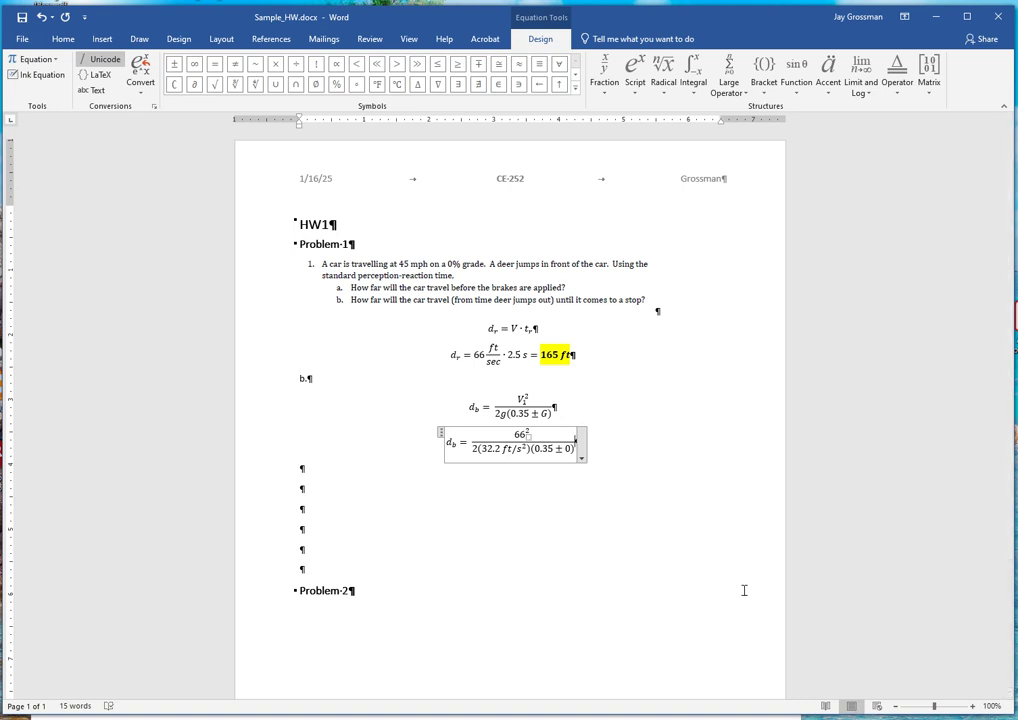
text(=)
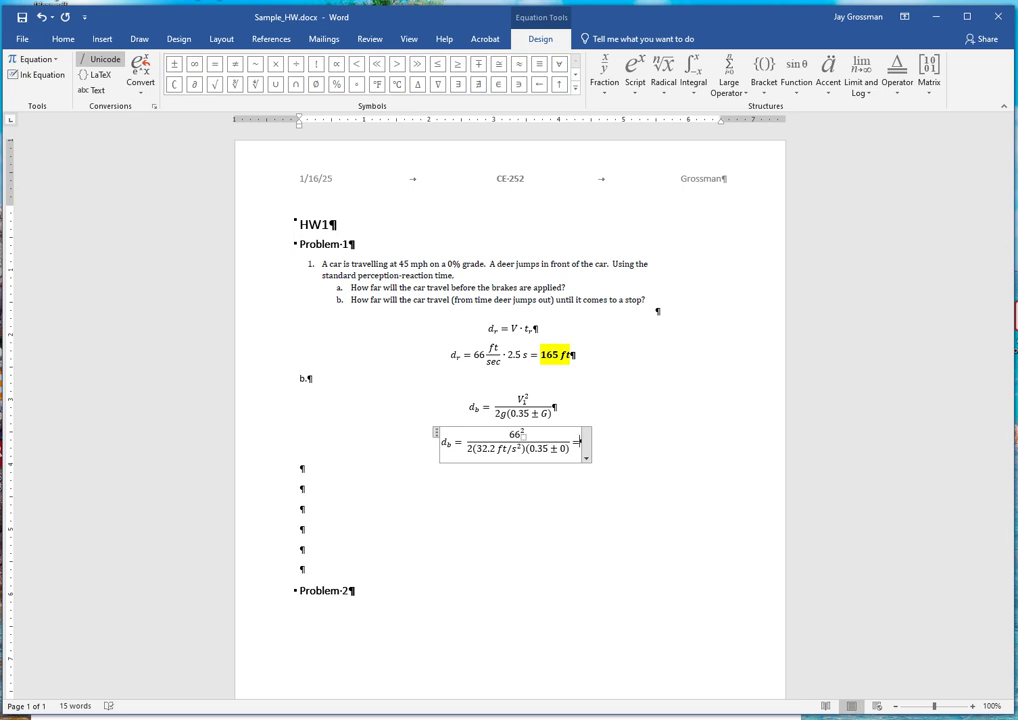
text( 19)
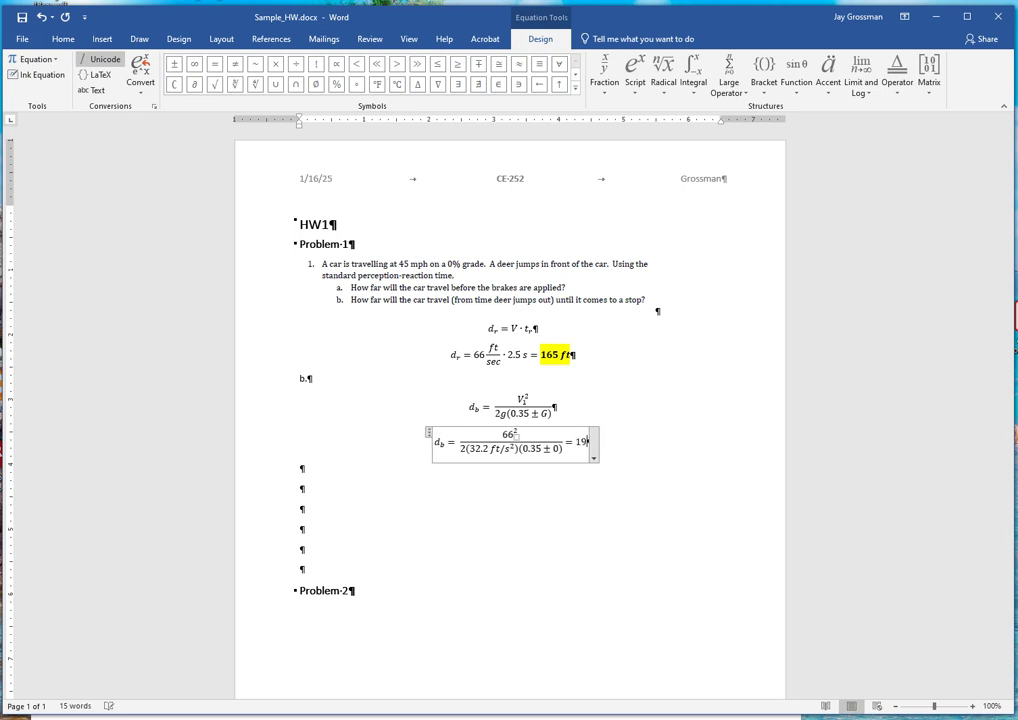
text(3.3)
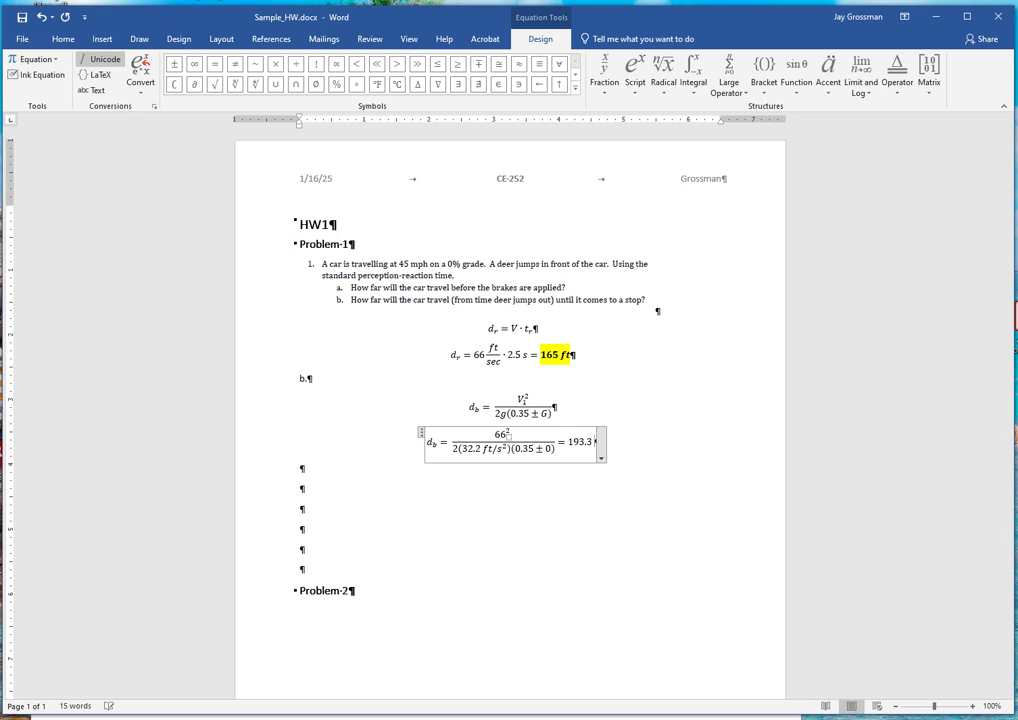
text( ft)
click(710, 633)
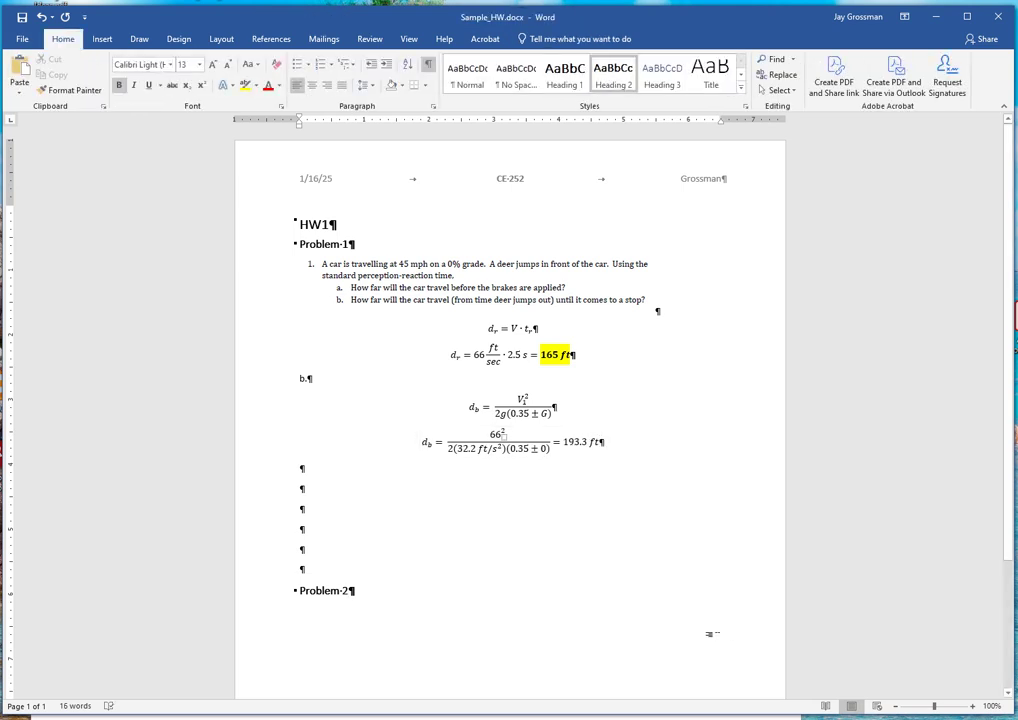
Make the 193.3 ft result in the braking-distance equation bold and add an empty paragraph below the equation.
drag(563, 442, 595, 446)
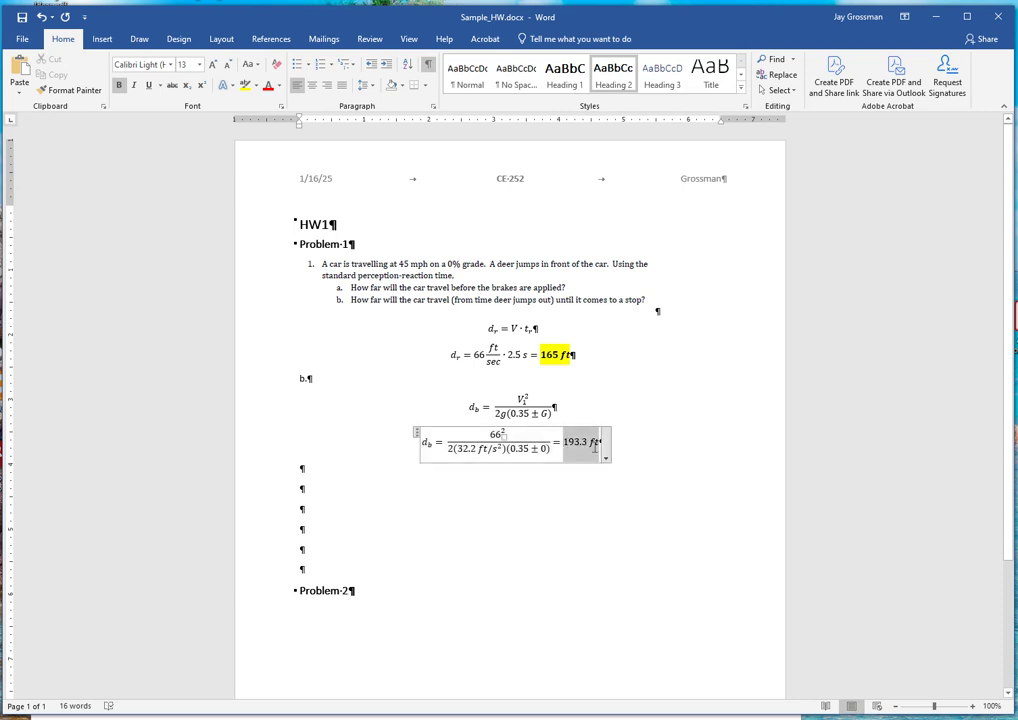
click(66, 42)
click(119, 86)
click(444, 440)
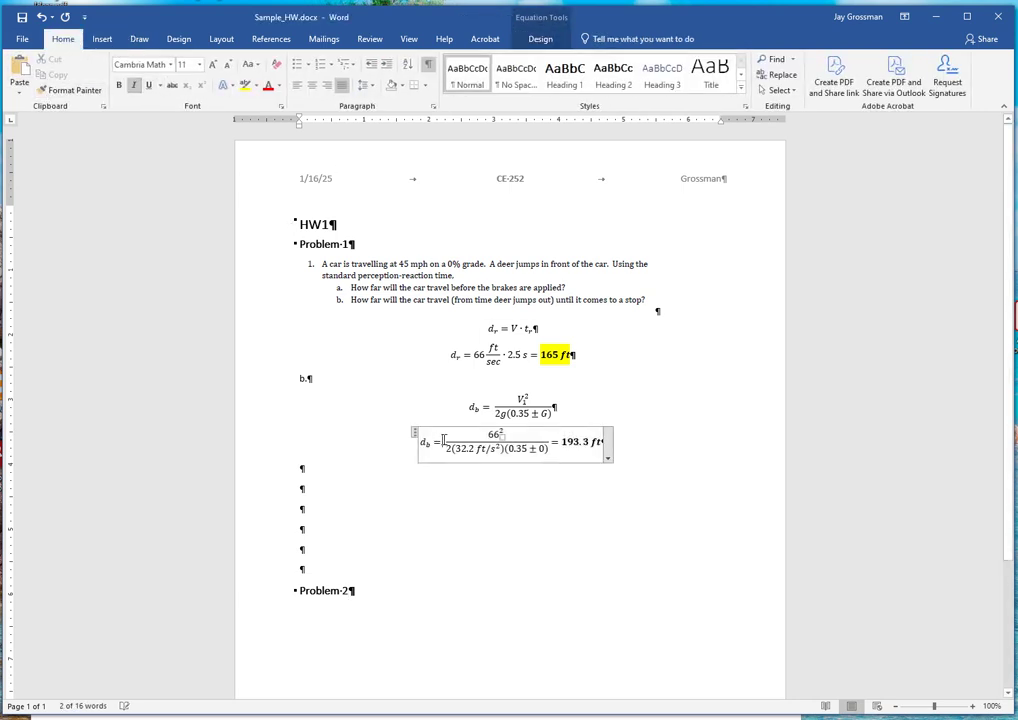
click(666, 466)
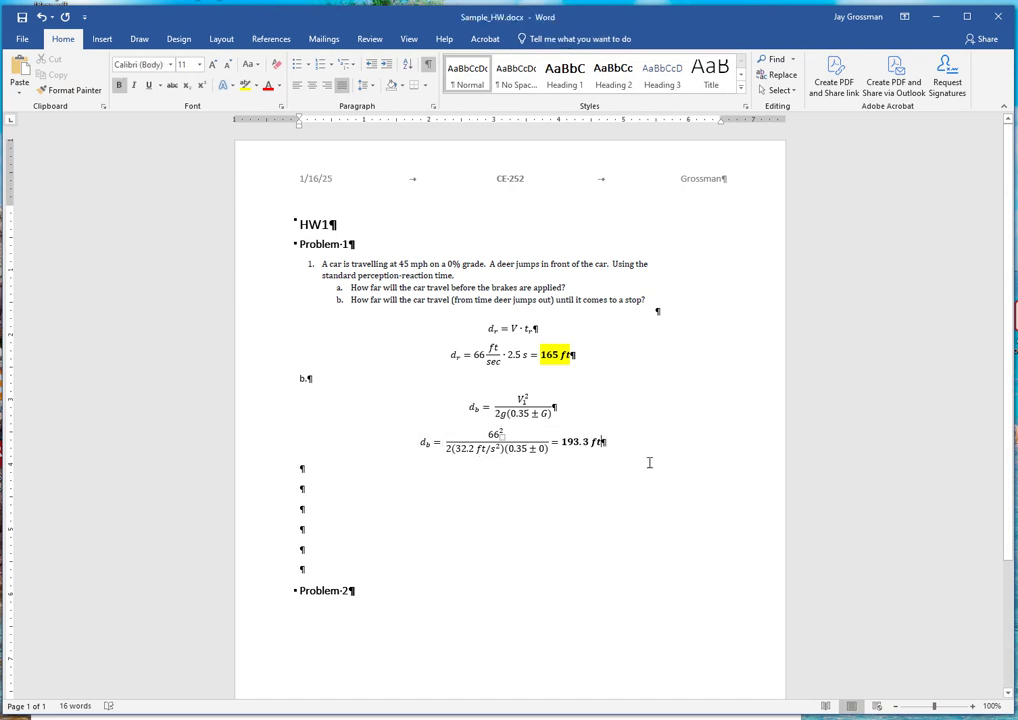
key(Return)
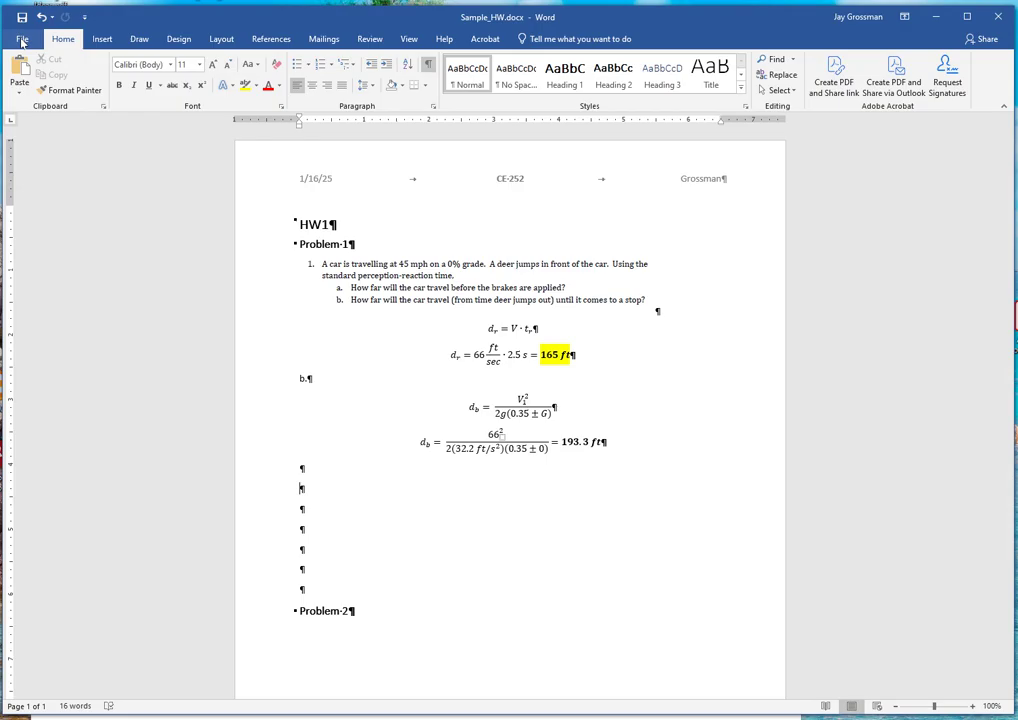
Export the homework document as a standard-quality PDF named Sample_HW.pdf and open it after publishing.
click(22, 40)
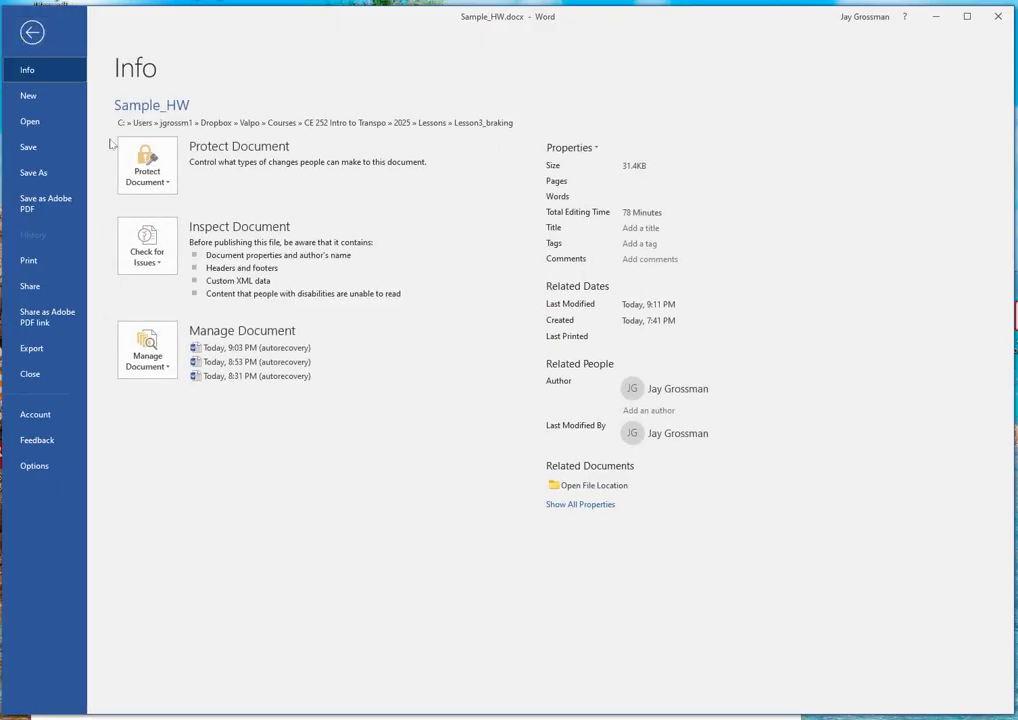
click(32, 349)
click(205, 152)
click(378, 205)
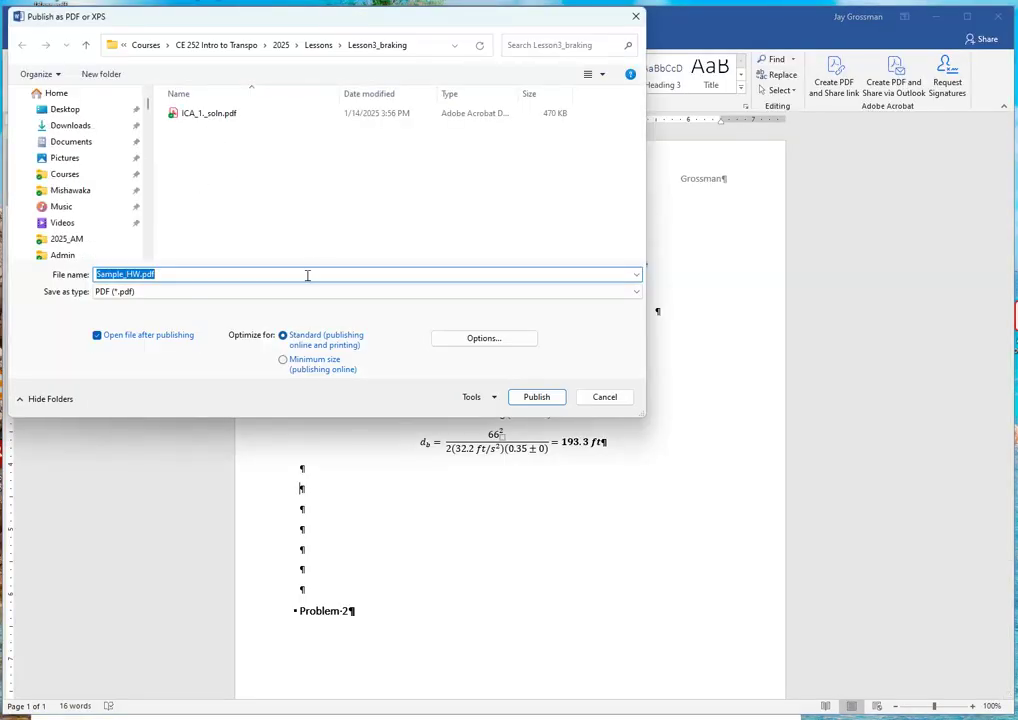
click(536, 397)
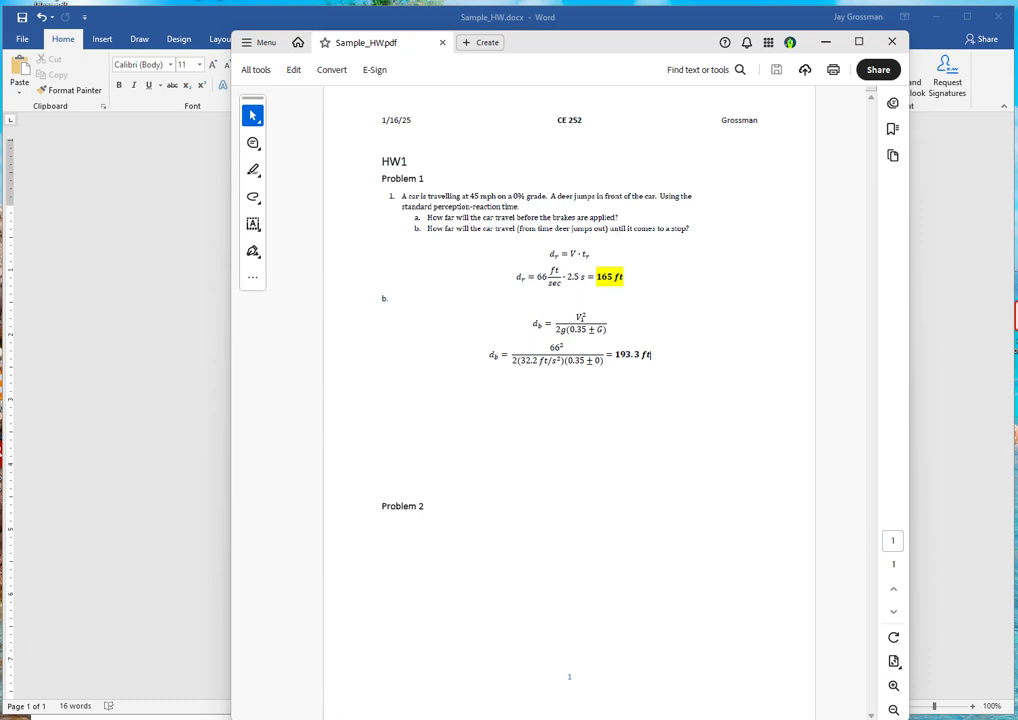
Switch to PowerPoint, create a blank presentation, and add a second slide with the Blank layout.
key(super)
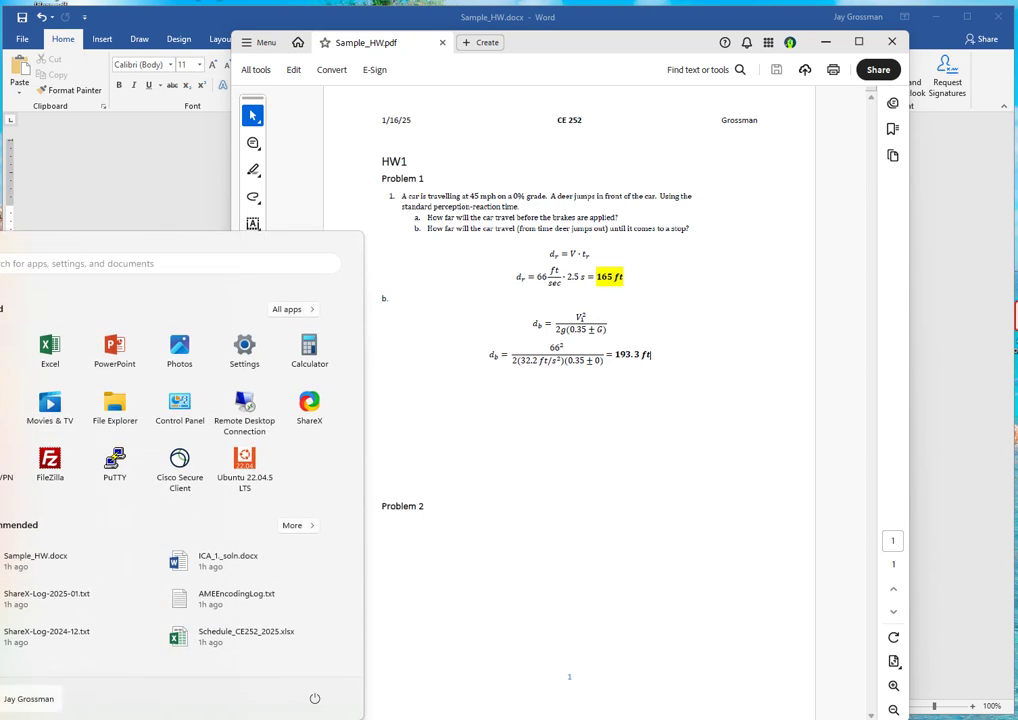
click(111, 347)
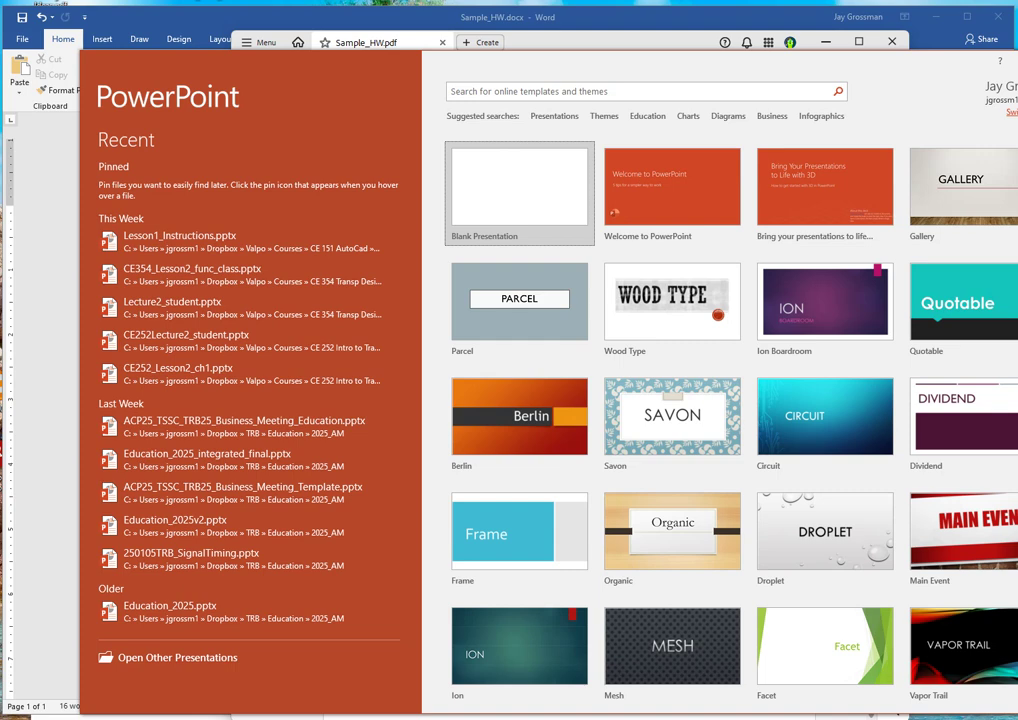
click(525, 200)
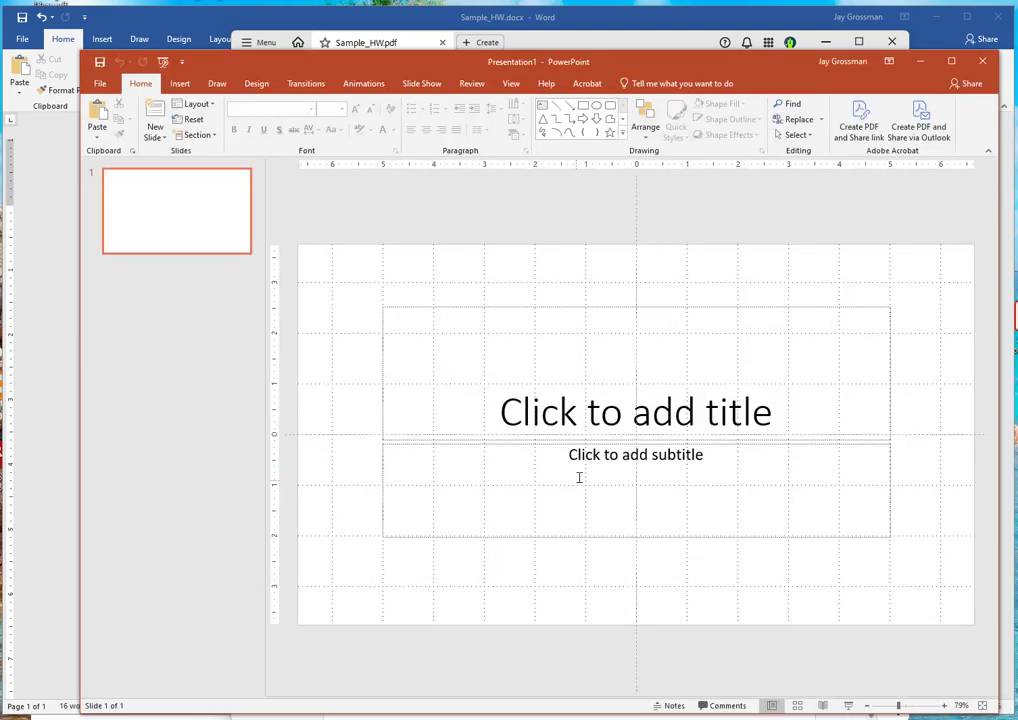
click(155, 133)
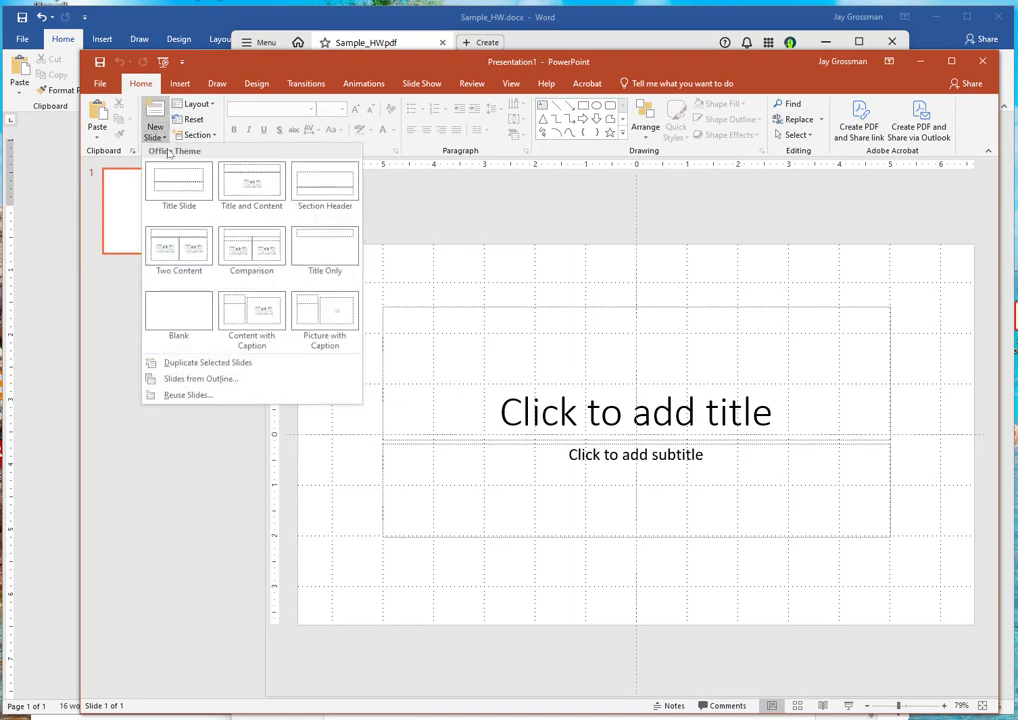
click(186, 311)
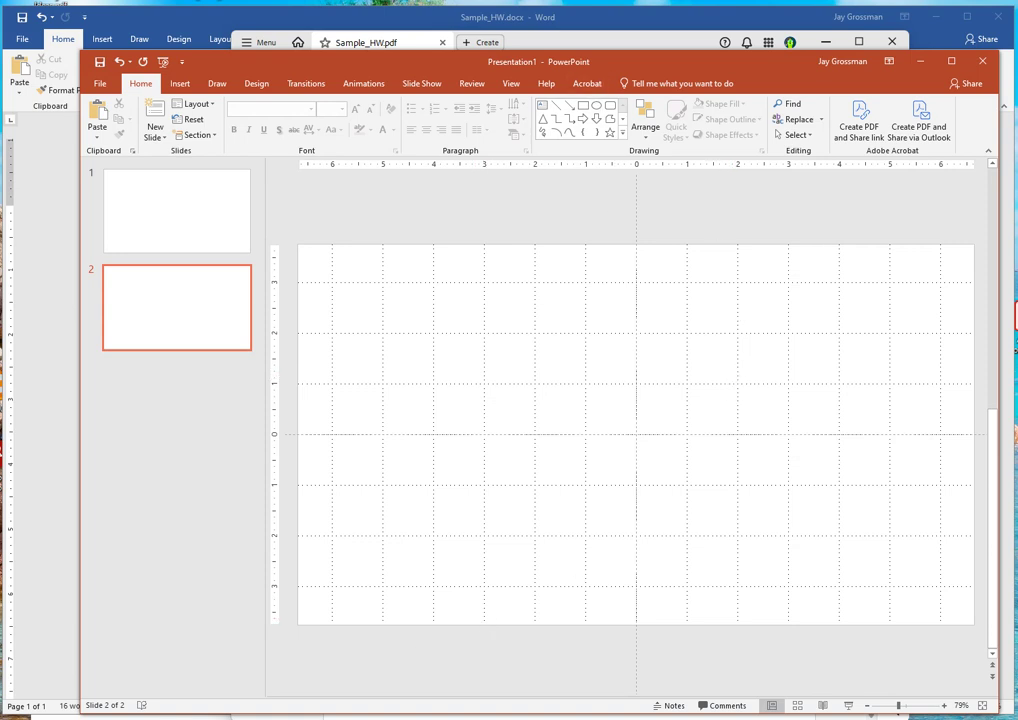
Switch to Chrome, search Google for car icon, and open the black side-view sedan image from Vecteezy.
mouse_move(215, 719)
click(185, 719)
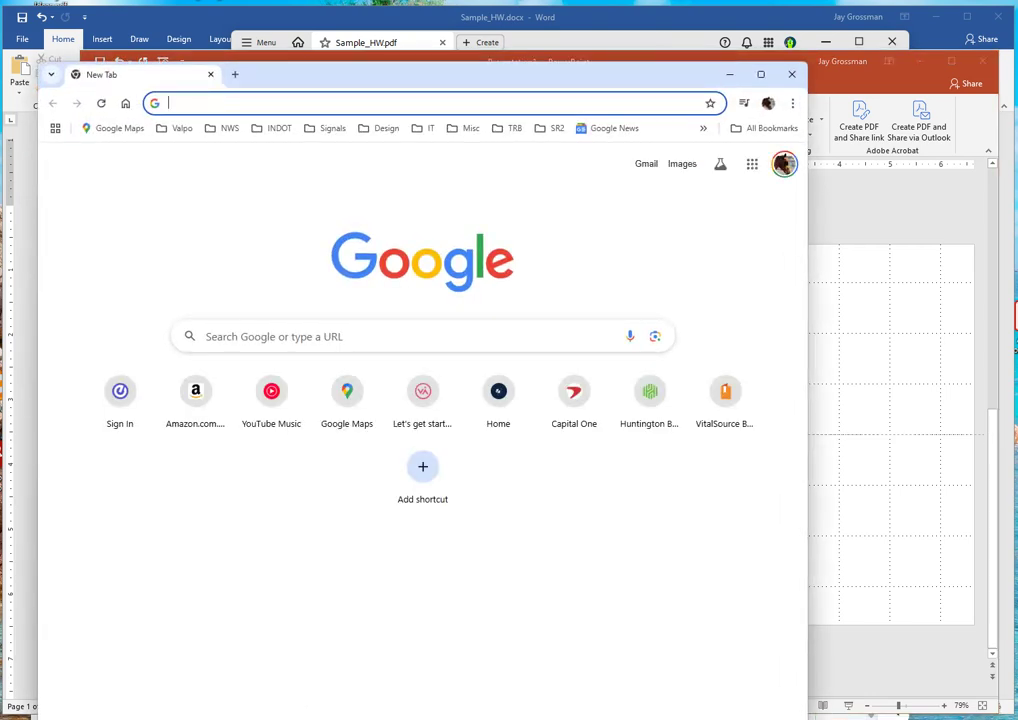
drag(440, 72, 513, 36)
click(280, 66)
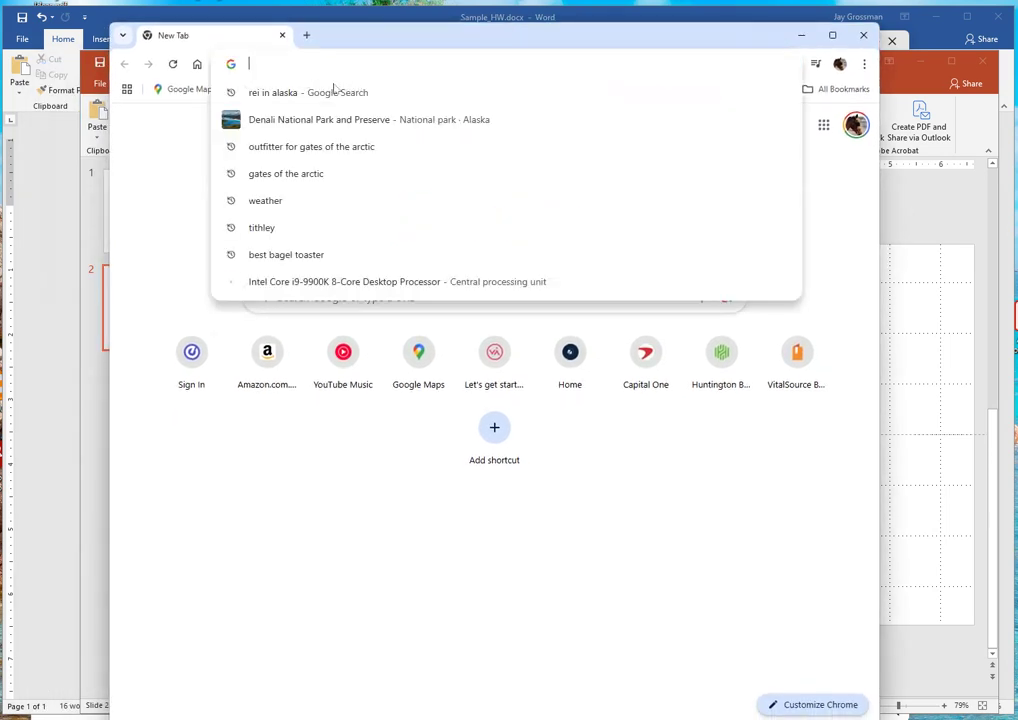
text(car icon)
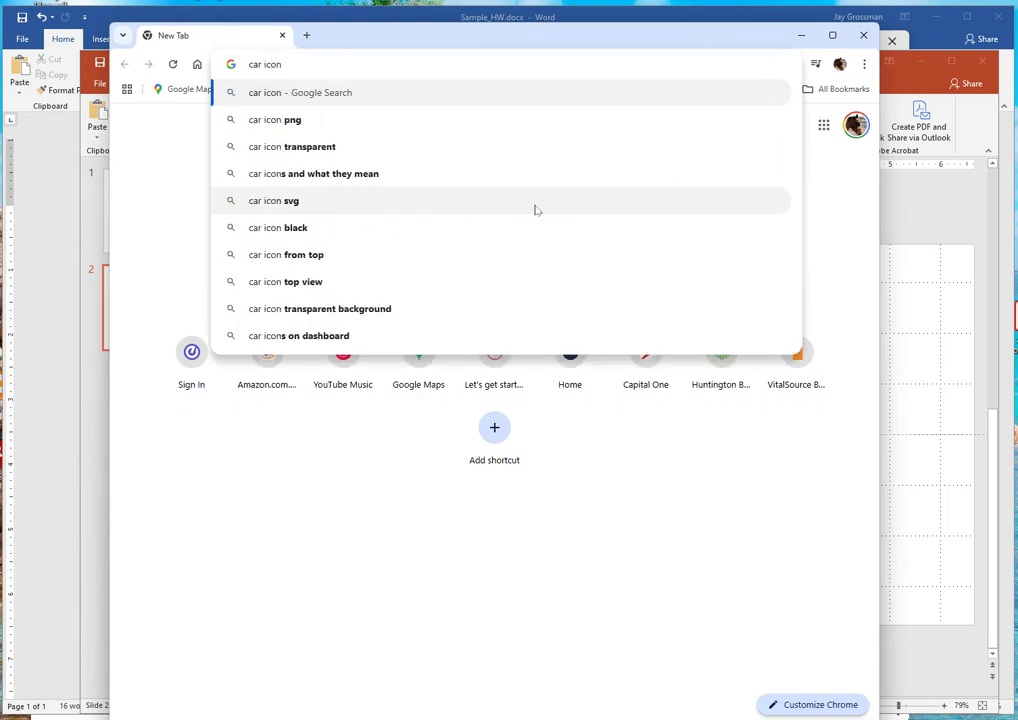
key(Return)
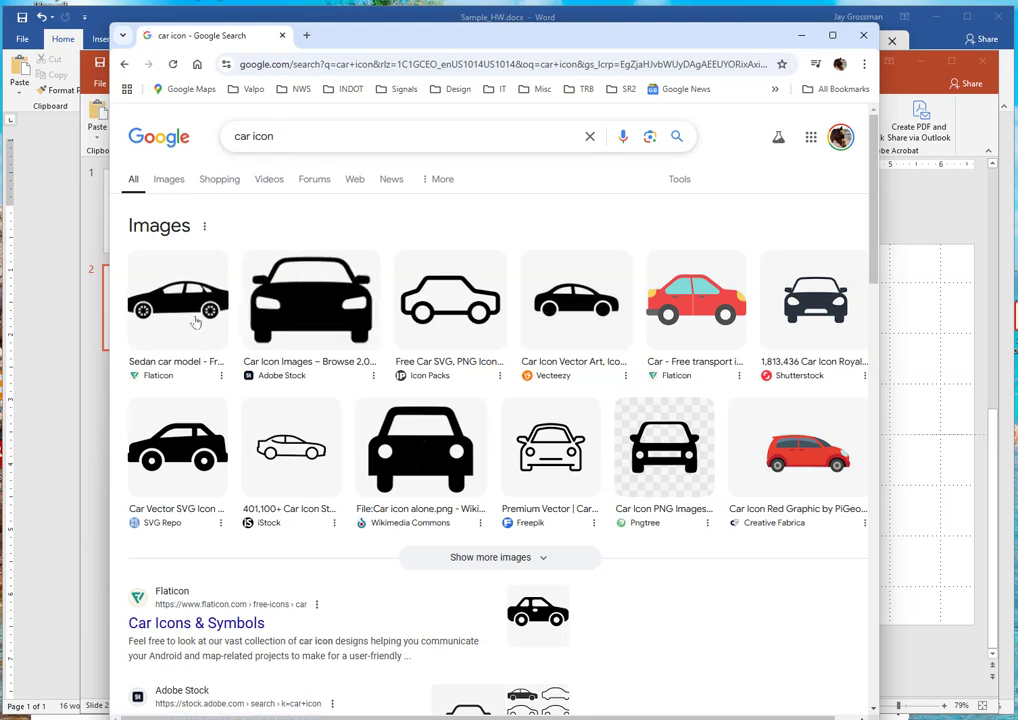
click(581, 330)
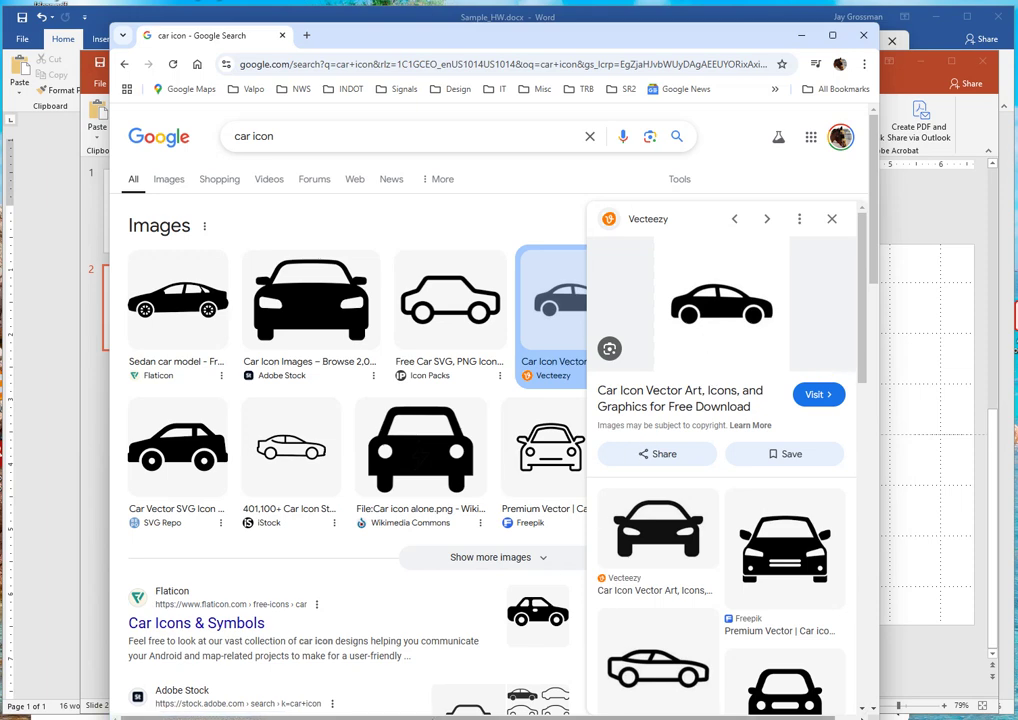
Switch to Snipping Tool and capture a new snip tightly around the black sedan in the image preview.
click(408, 719)
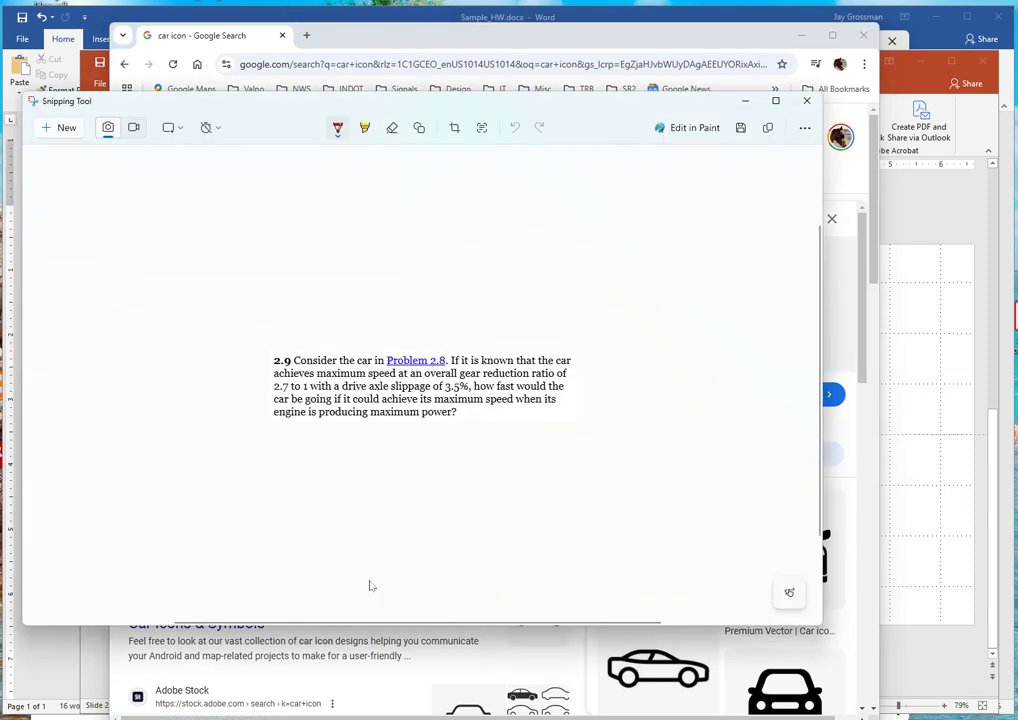
click(60, 129)
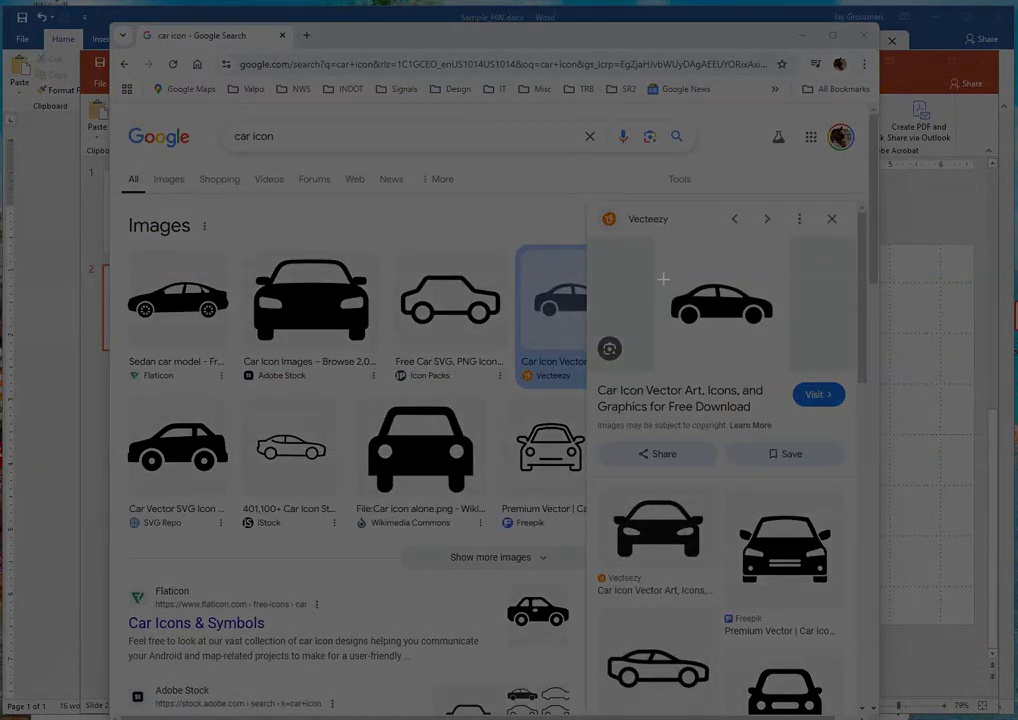
drag(663, 280, 777, 339)
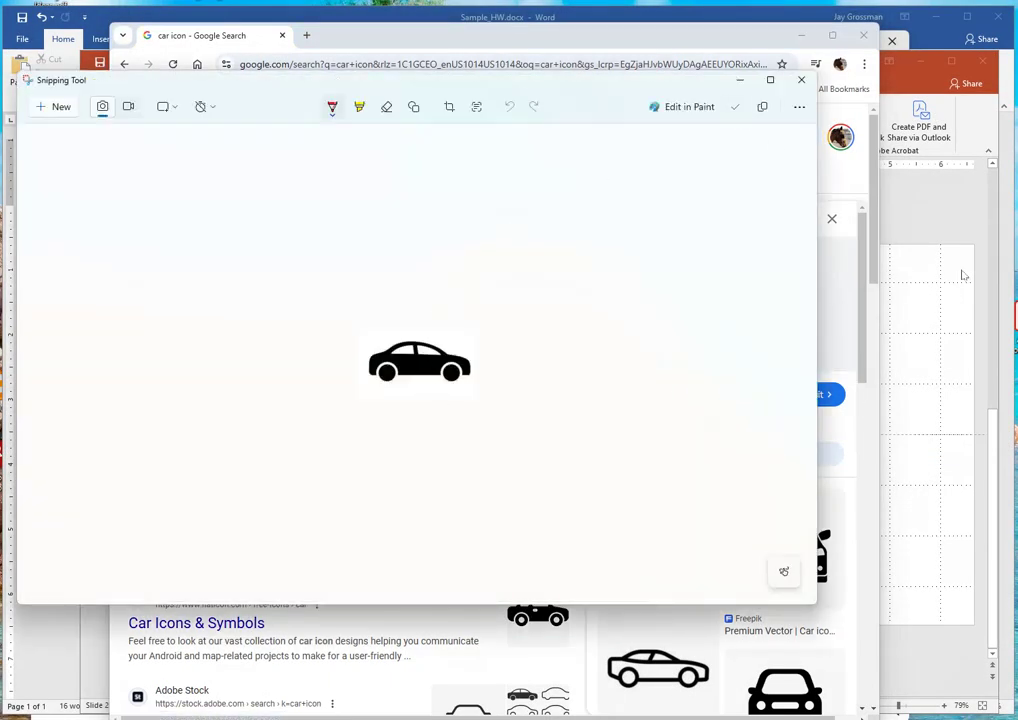
Return to PowerPoint, paste the car snip onto slide 2, and move it to the slide's left half, slightly above the horizontal centreline.
click(963, 275)
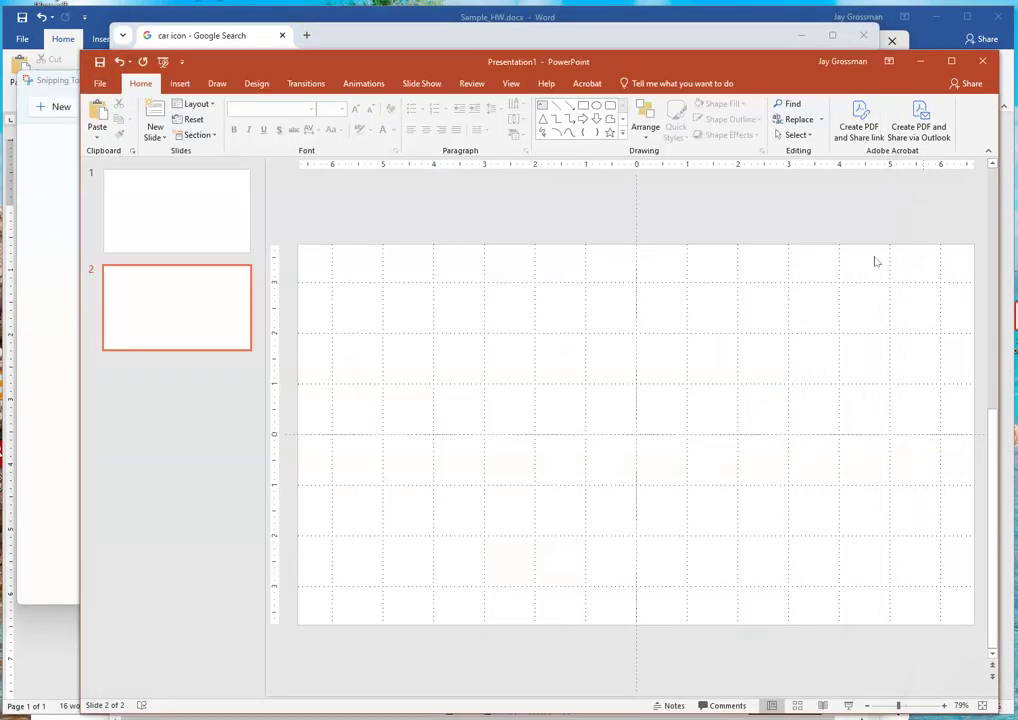
key(ctrl+v)
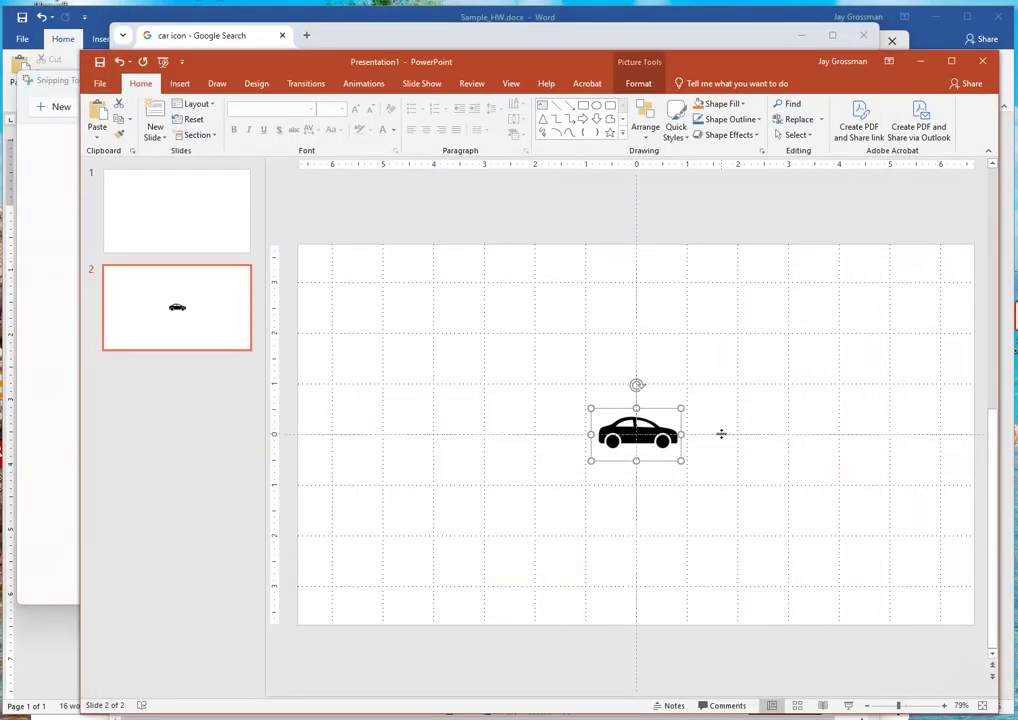
drag(647, 434, 463, 405)
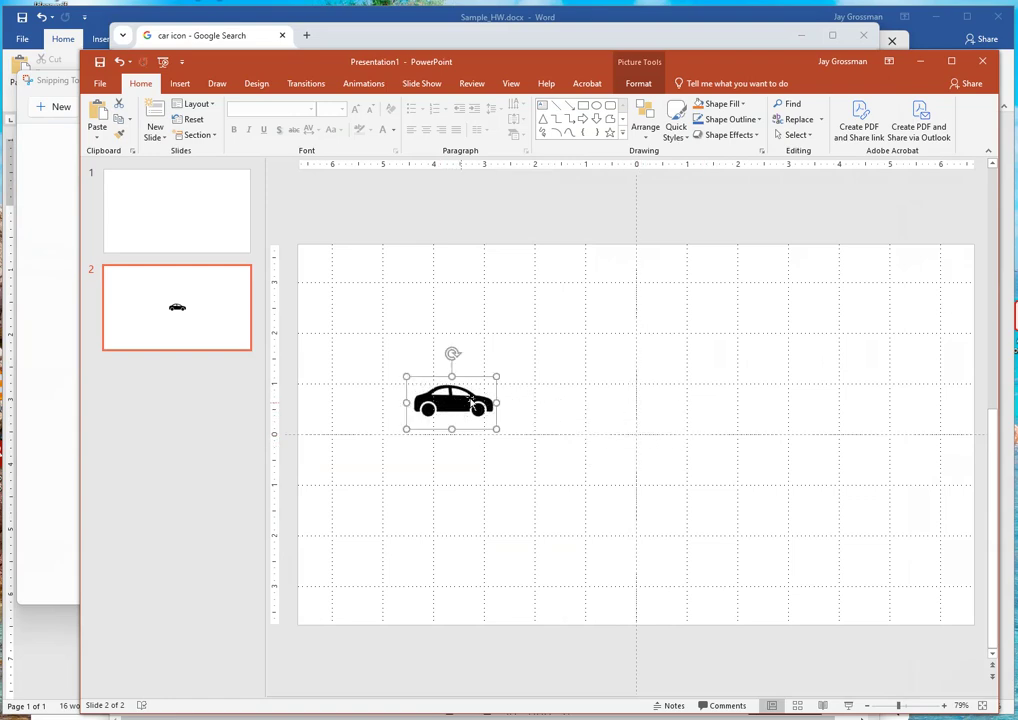
Draw a straight road line about 9 in long, sloping gently upward to the right from beneath the car, with a thicker black outline.
click(556, 105)
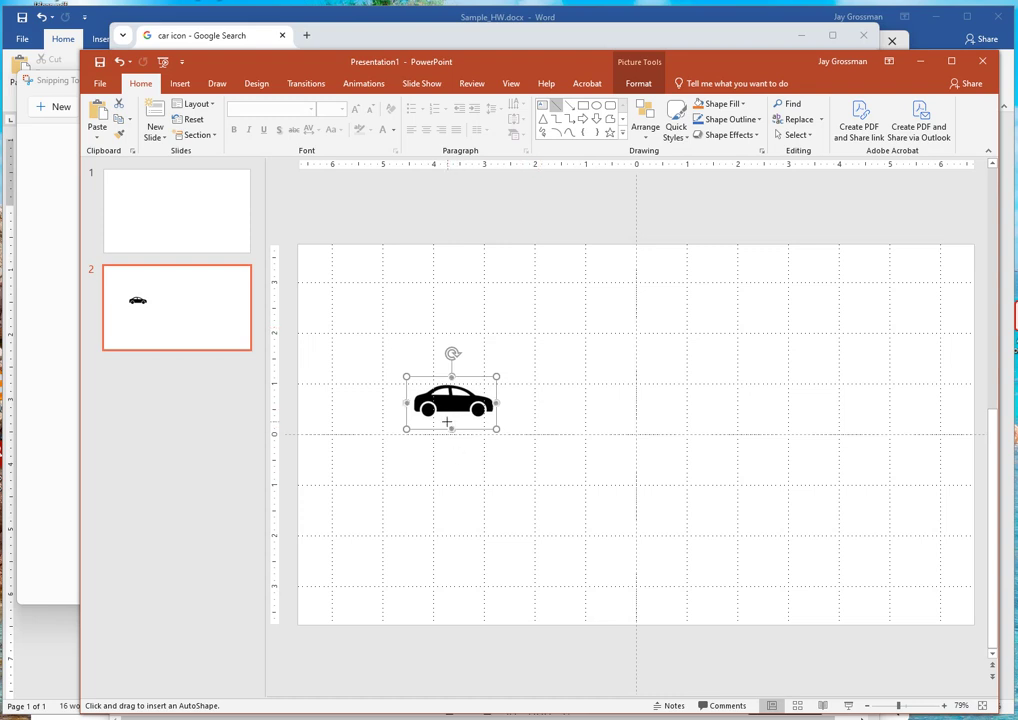
drag(497, 410, 875, 370)
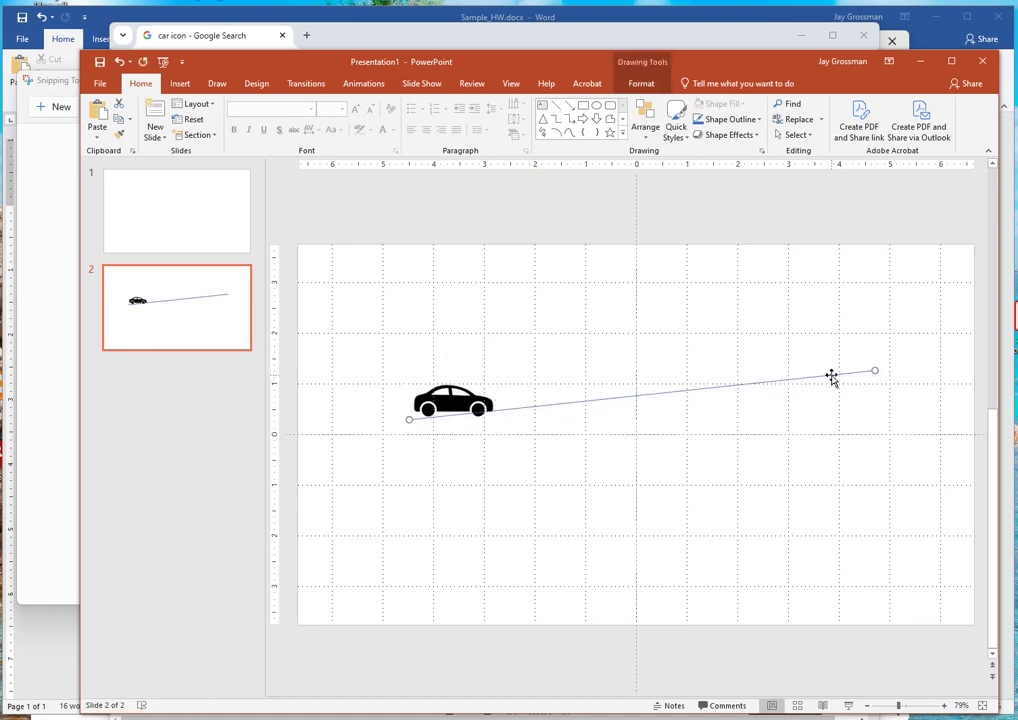
right_click(834, 379)
click(903, 338)
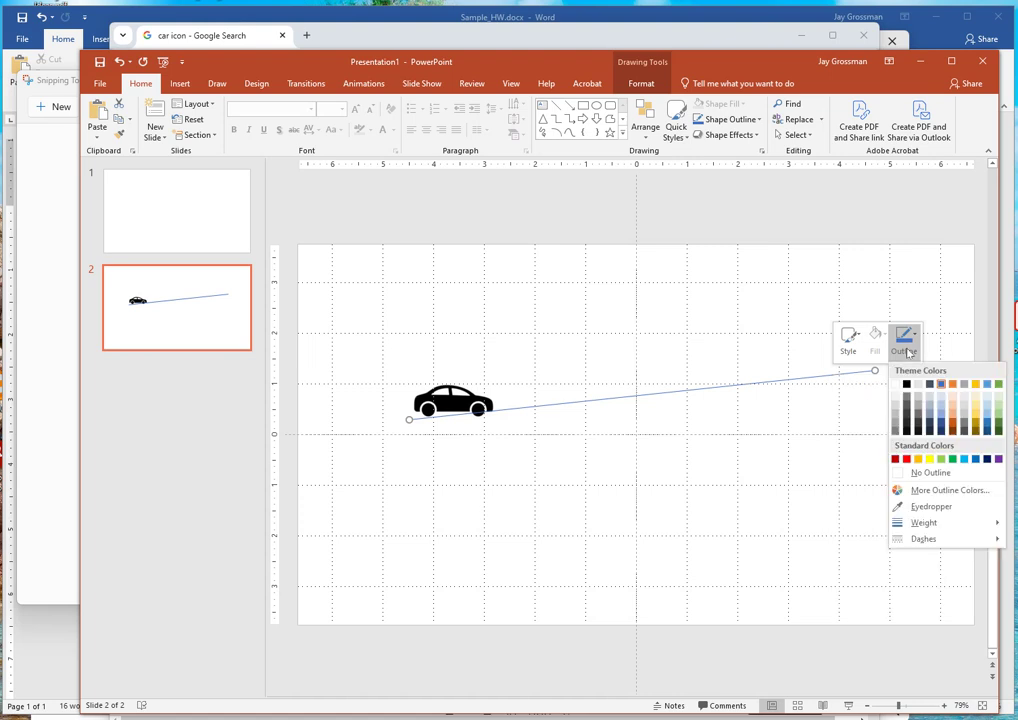
click(910, 388)
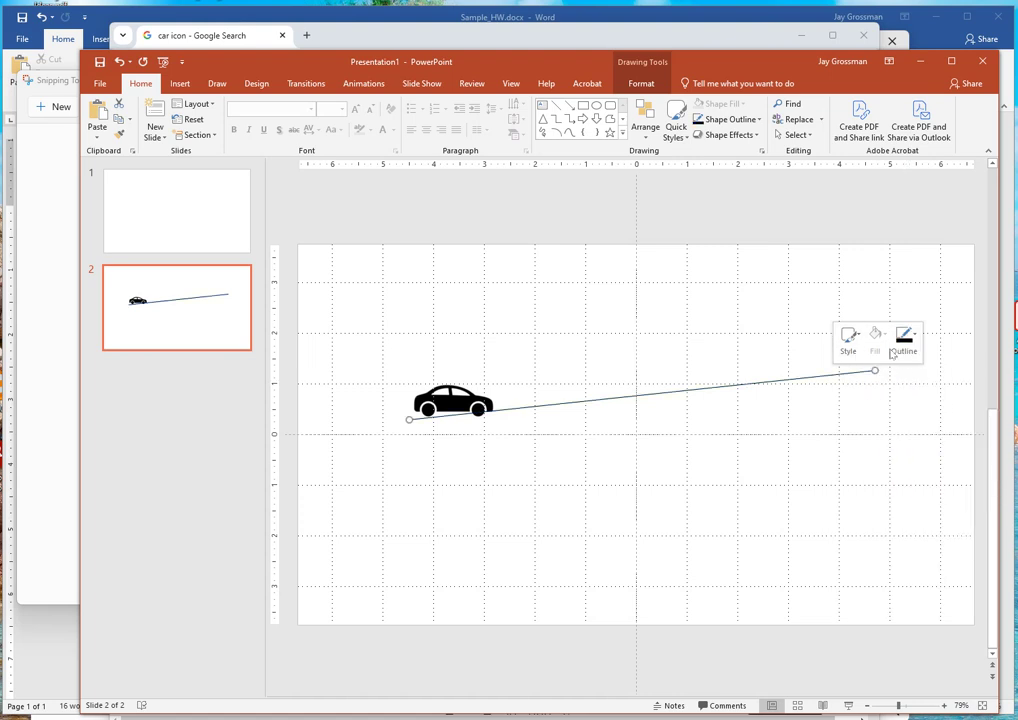
click(905, 341)
mouse_move(923, 522)
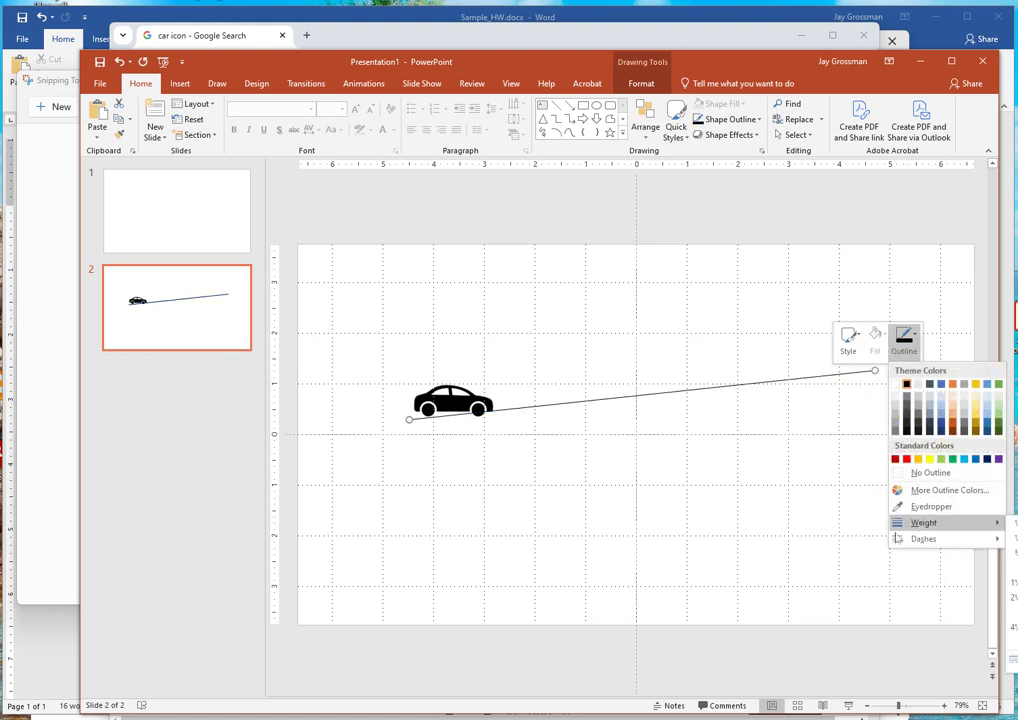
click(1012, 612)
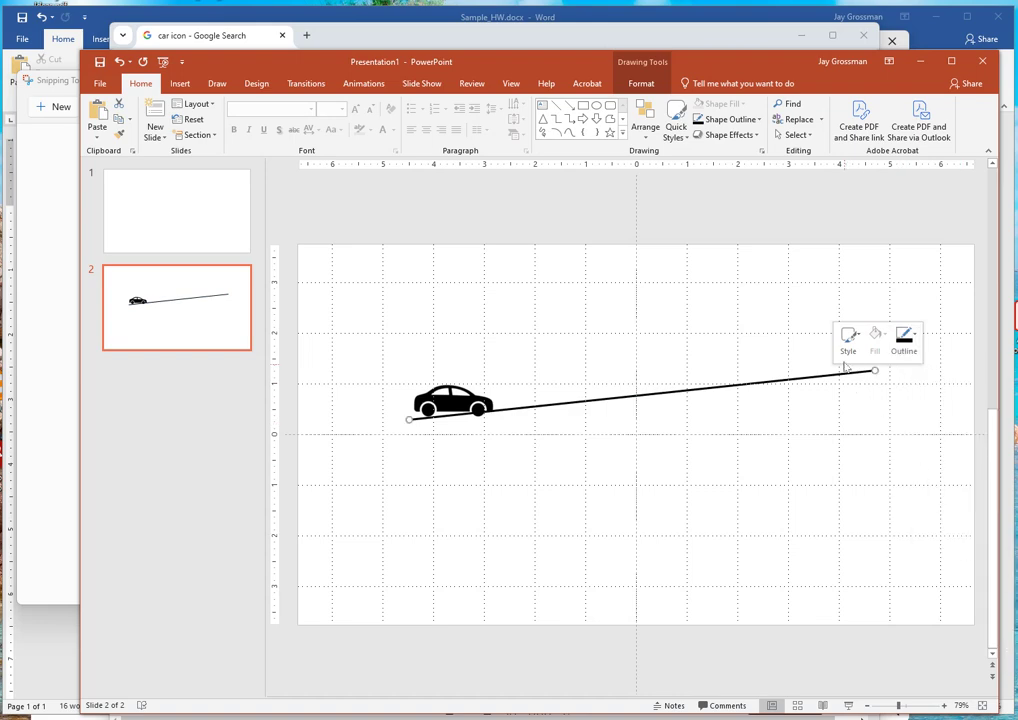
Rotate the car picture slightly counterclockwise so it tilts uphill along the sloped line.
click(541, 436)
click(455, 400)
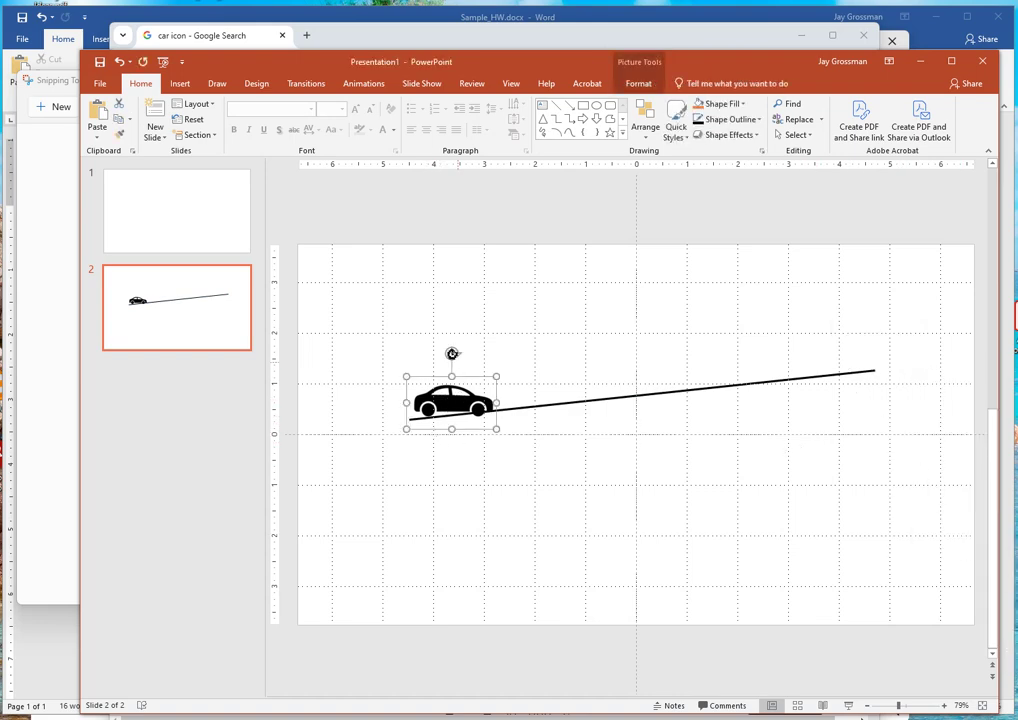
drag(452, 354, 448, 358)
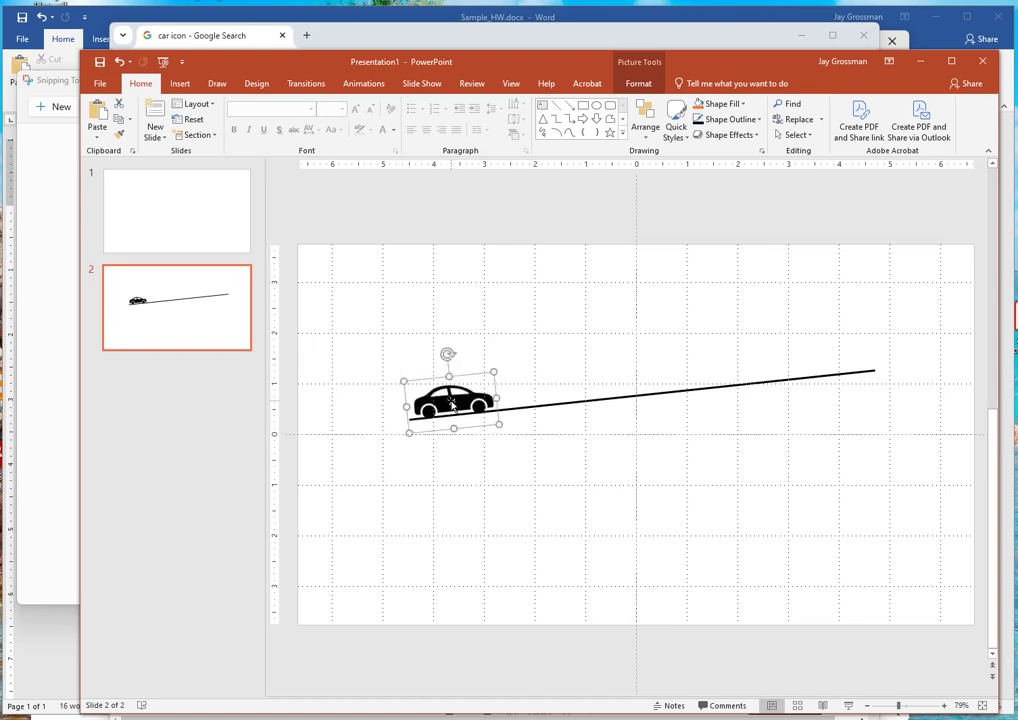